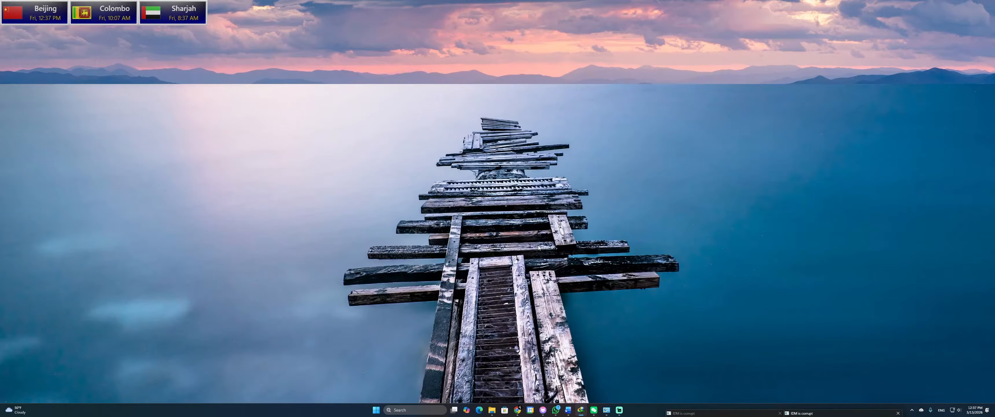
# Switch to the Word exercise document and enlarge Exercise 2: Strategic Urban Green Space Planning to read its requirements
pyautogui.hotkey('alt', 'Tab')
pyautogui.click(521, 129)
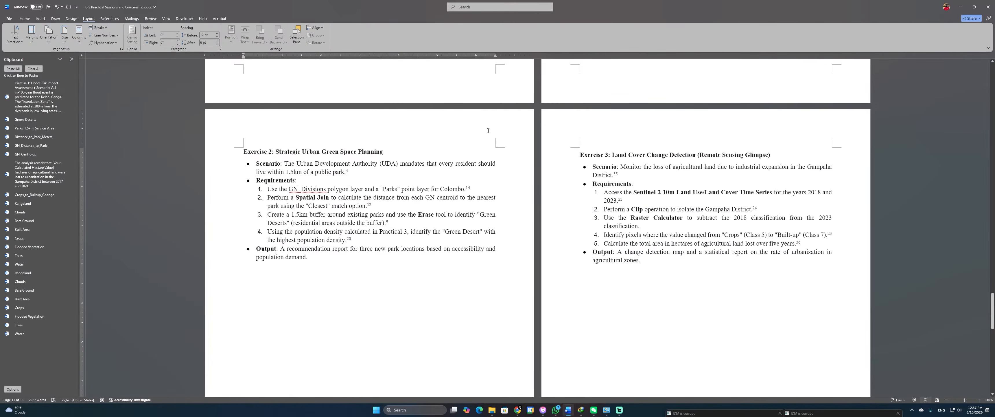
pyautogui.keyDown('ctrl'); pyautogui.scroll(4, 327, 166); pyautogui.keyUp('ctrl')
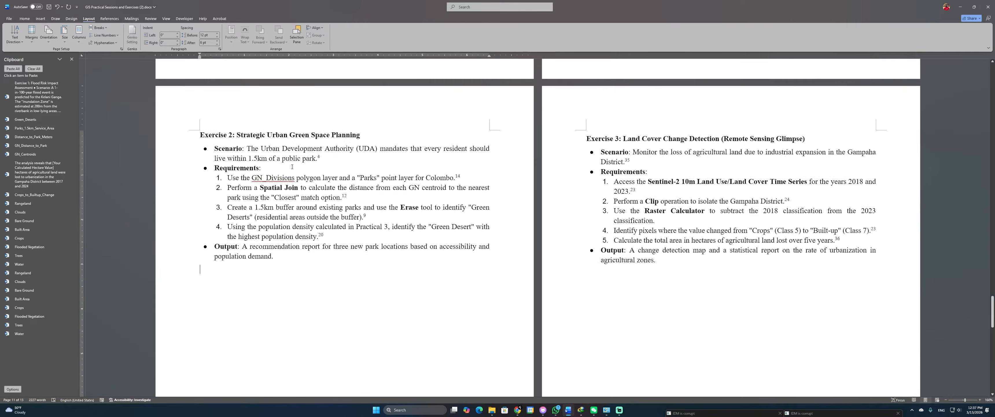
pyautogui.keyDown('ctrl'); pyautogui.scroll(1, 224, 147); pyautogui.keyUp('ctrl')
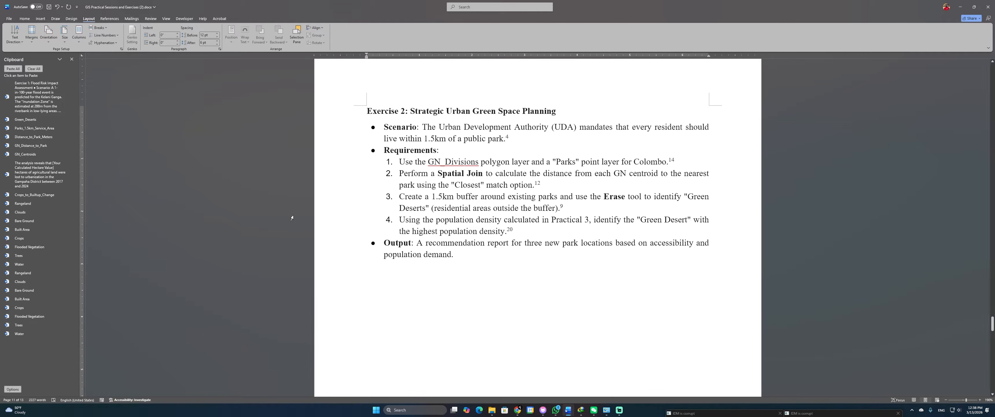
# Launch ArcMap 10.8.2
pyautogui.click(410, 408)
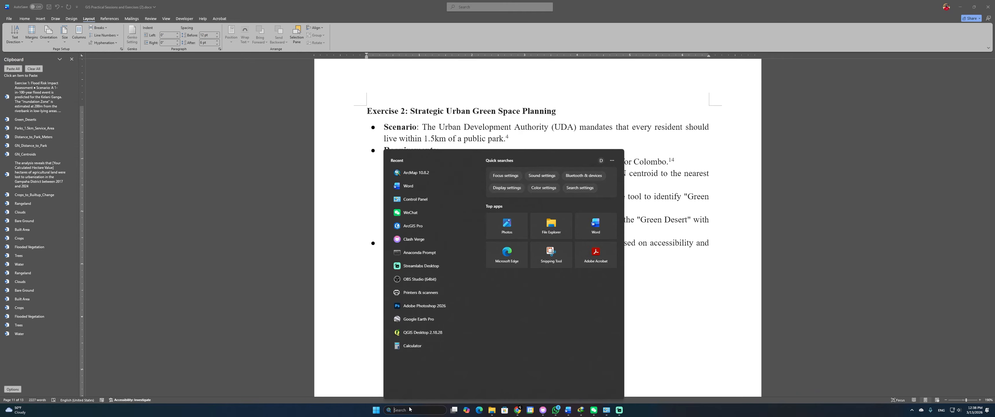
pyautogui.write('arcm')
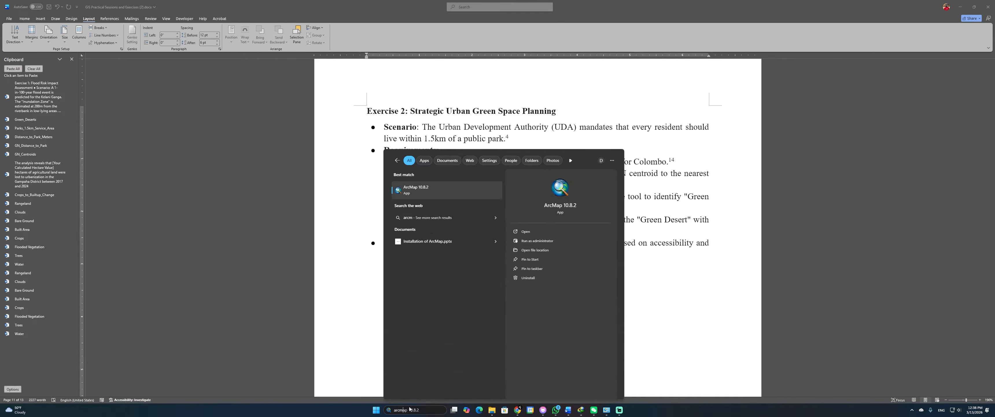
pyautogui.press('Return')
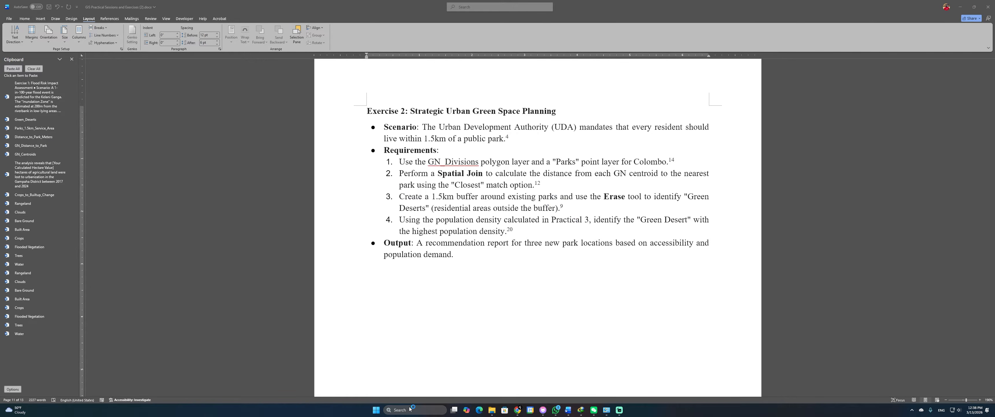
# Check the contents of the Prac02 folder under D:\CMFOTPrac in File Explorer, then minimize the window
pyautogui.moveTo(488, 414)
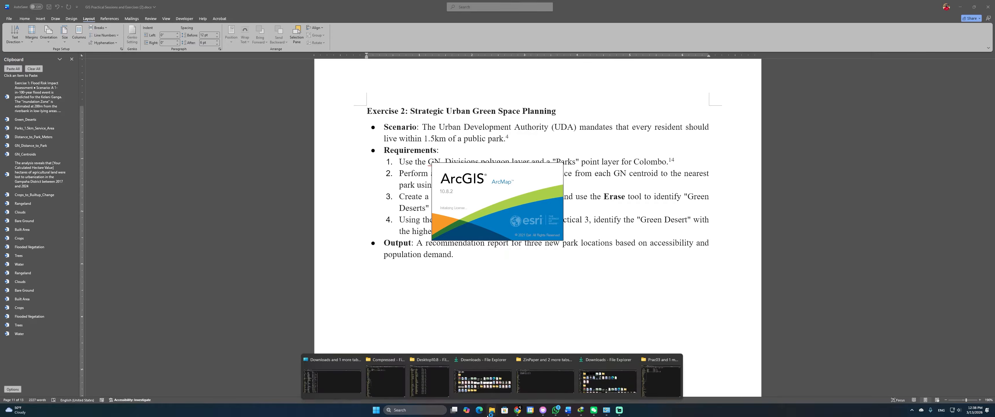
pyautogui.click(662, 381)
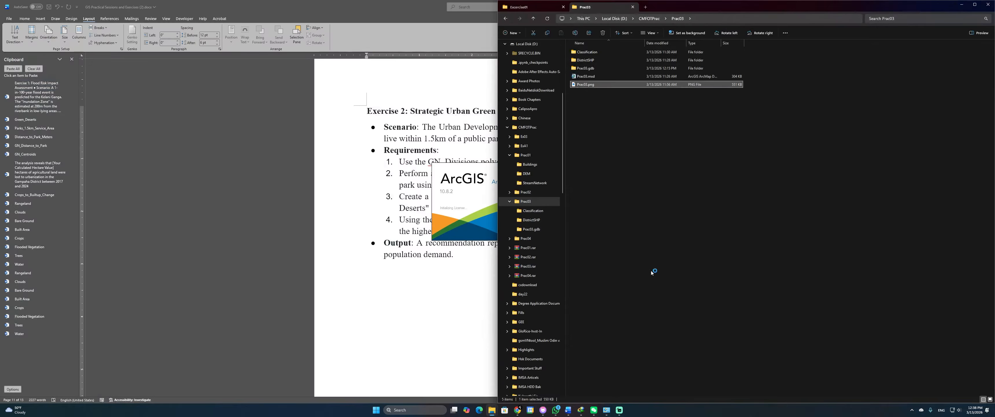
pyautogui.click(534, 18)
pyautogui.doubleClick(592, 76)
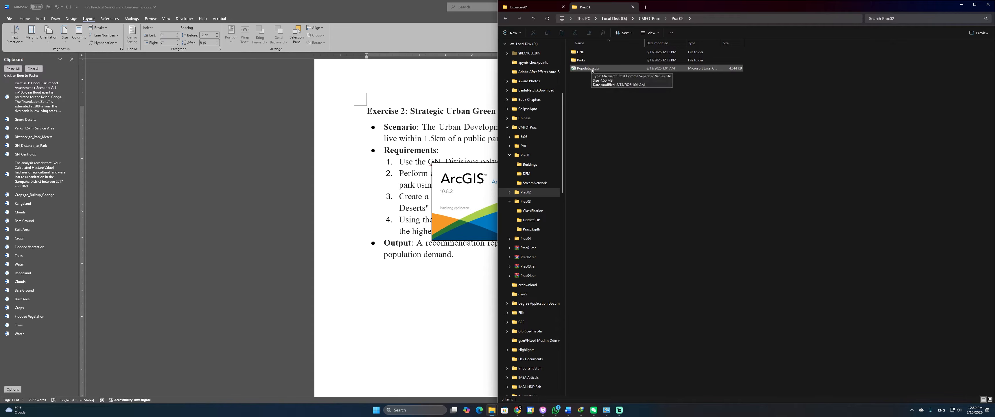
pyautogui.click(961, 5)
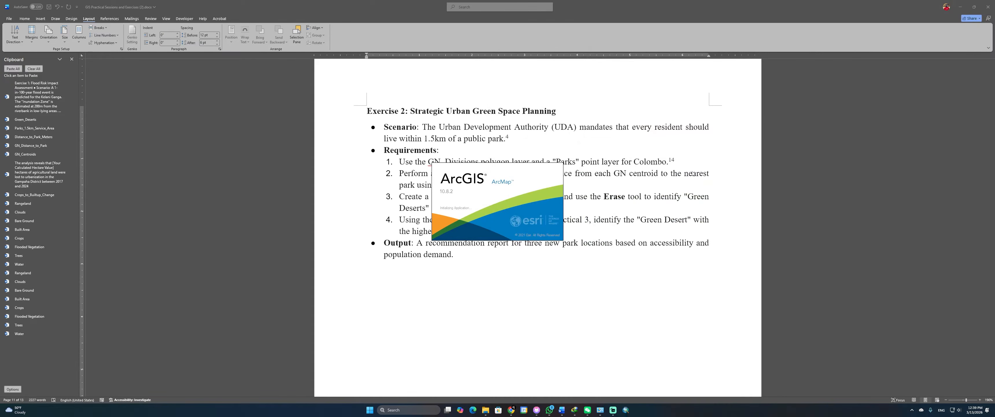
# Bring up the Practical 02 document and close the Clipboard pane in both Word windows
pyautogui.hotkey('alt', 'Tab')
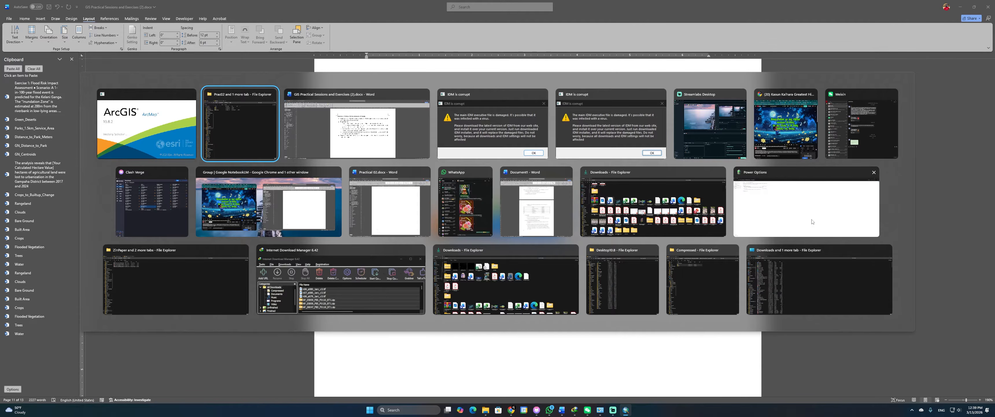
pyautogui.click(413, 187)
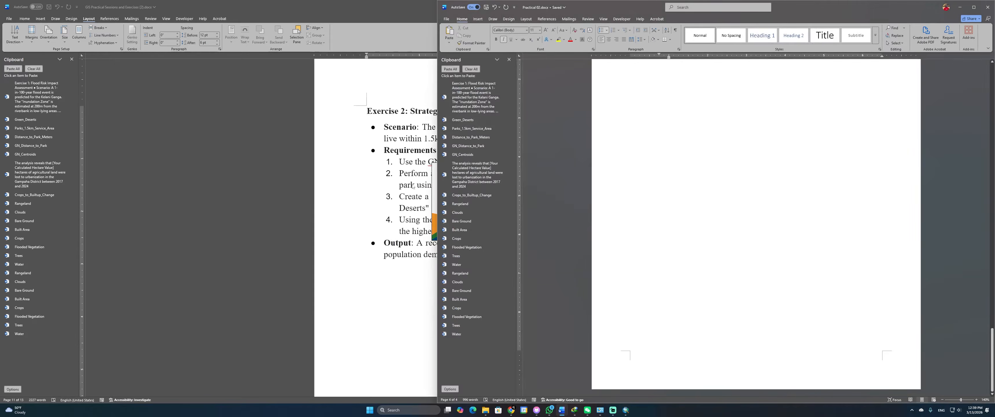
pyautogui.scroll(10, 641, 180)
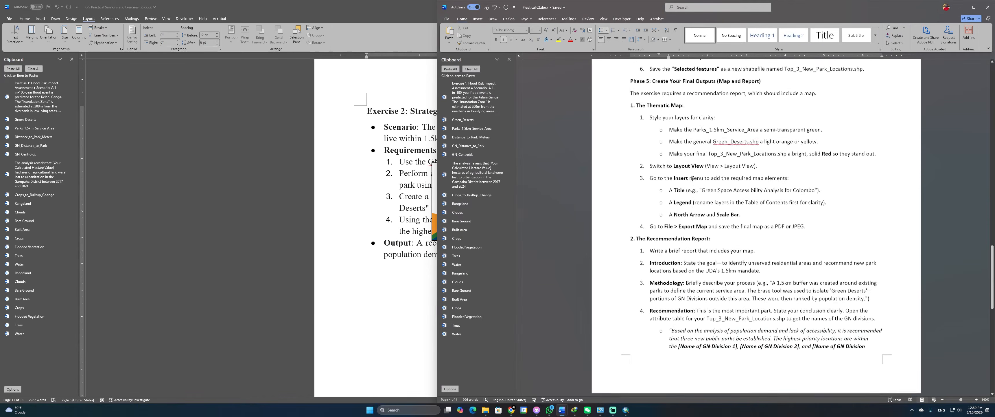
pyautogui.scroll(1, 683, 176)
pyautogui.click(509, 59)
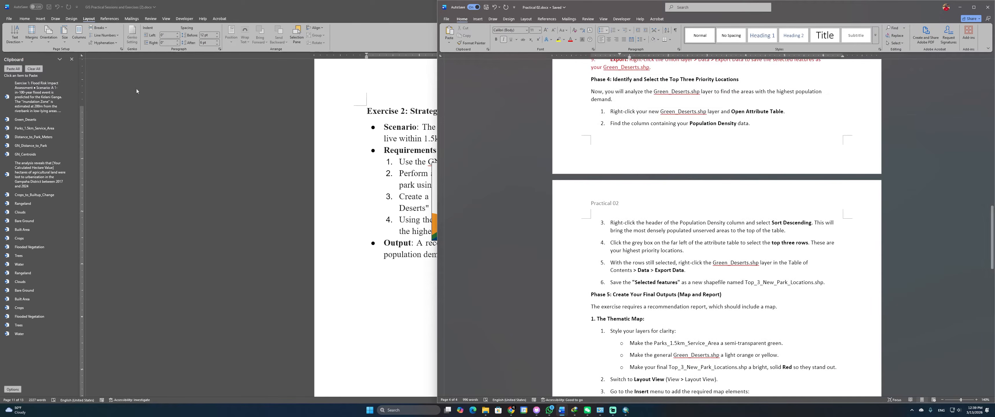
pyautogui.click(70, 62)
pyautogui.click(72, 60)
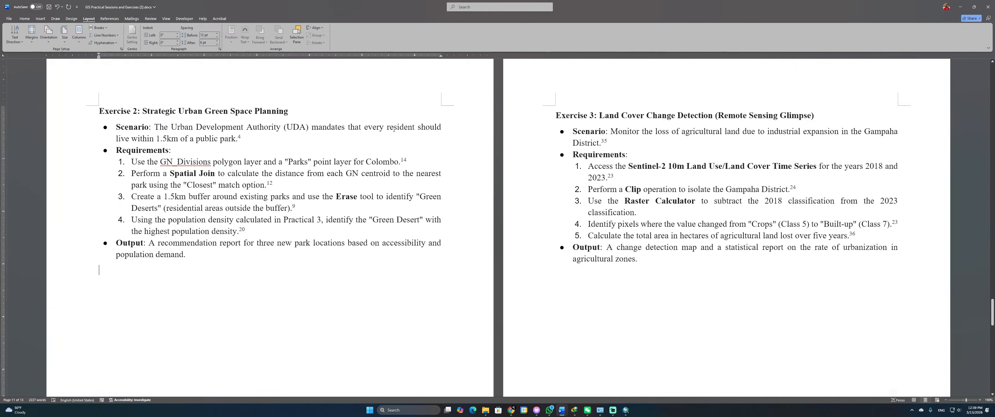
# Maximize the Practical 02 document and go to Phase 1: Setup and Data Preparation
pyautogui.hotkey('alt', 'Tab')
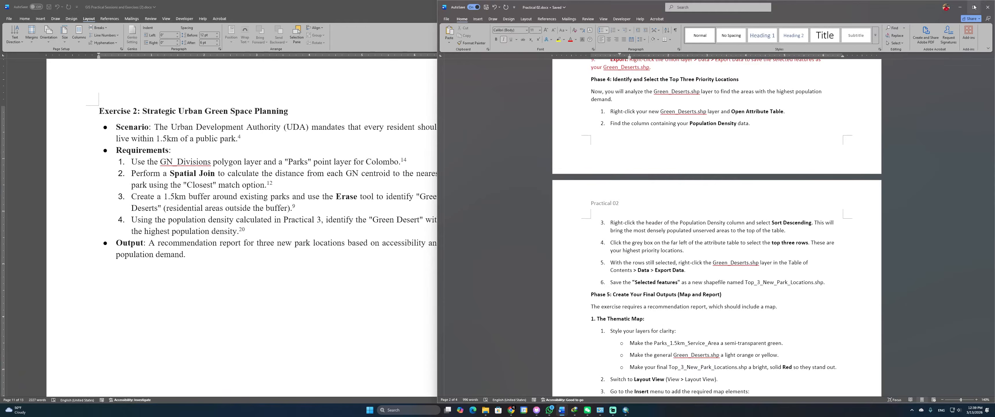
pyautogui.click(975, 7)
pyautogui.scroll(10, 546, 148)
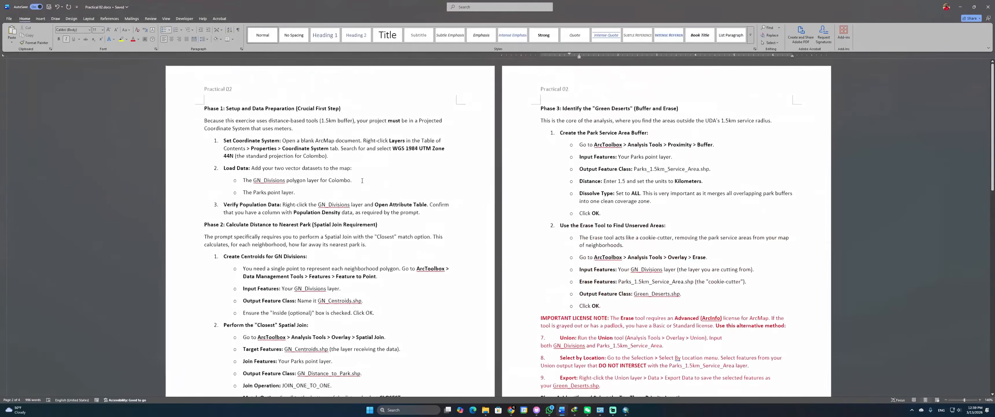
pyautogui.scroll(4, 224, 181)
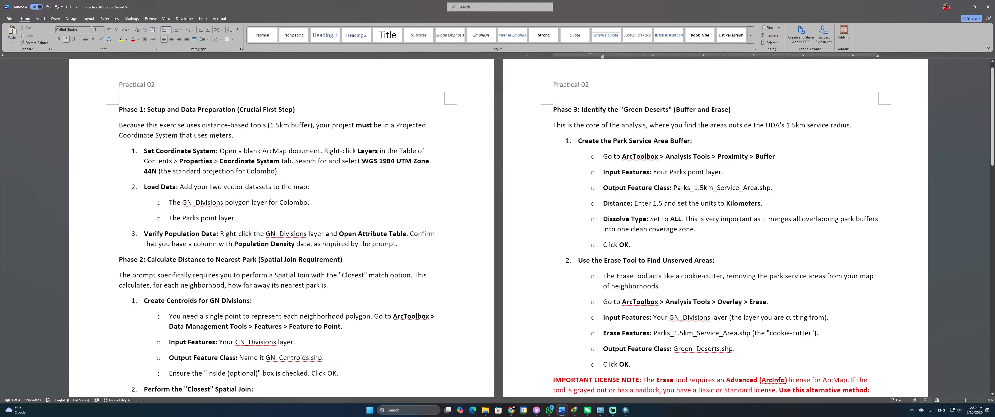
# Add the note "Use Kandawala coordinate system" at the end of the Set Coordinate System instruction in Phase 1
pyautogui.moveTo(362, 161); pyautogui.dragTo(419, 161)
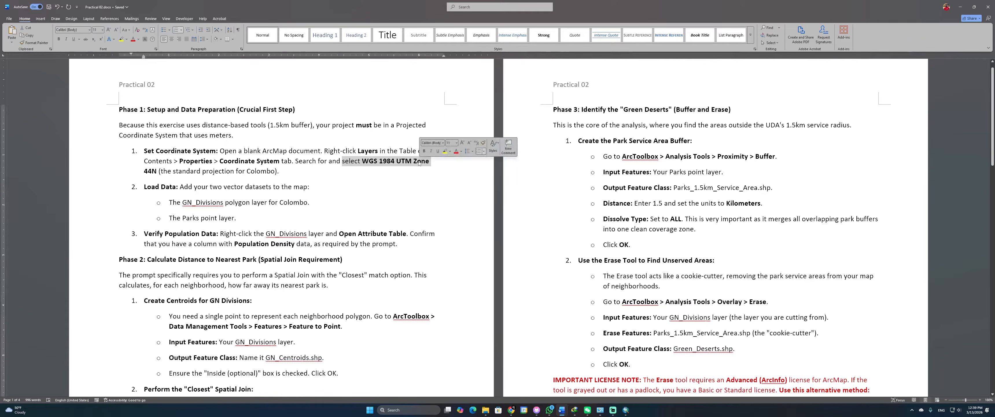
pyautogui.click(379, 172)
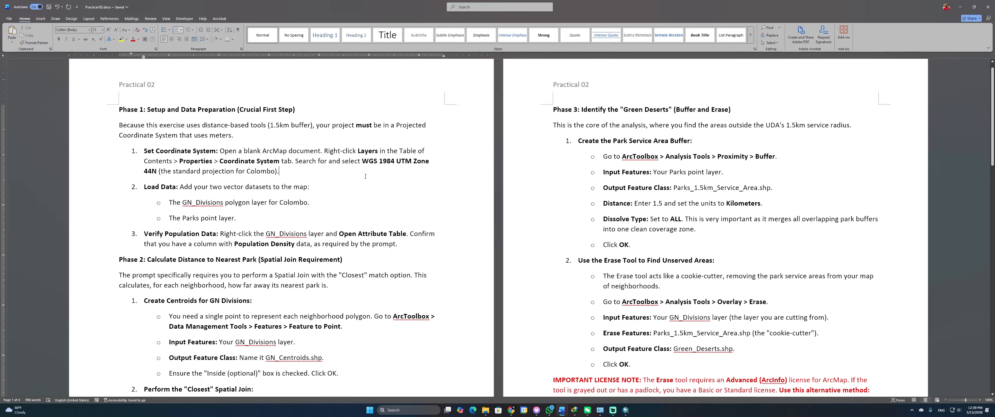
pyautogui.write('us')
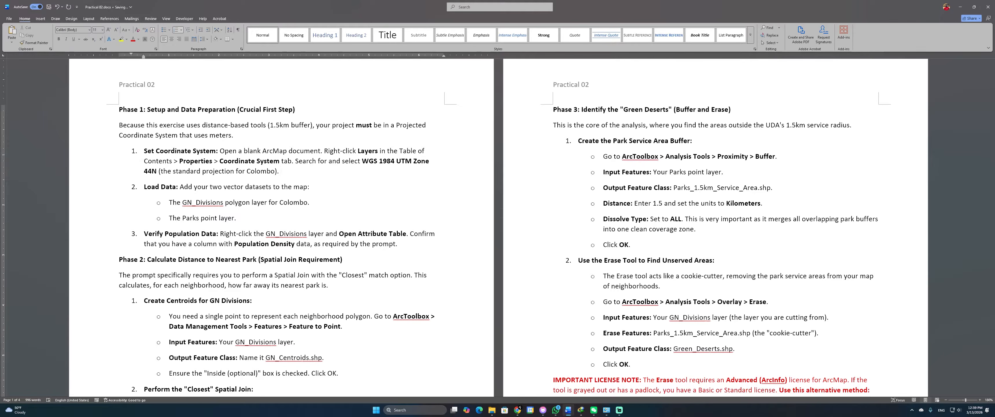
pyautogui.write('e Kandawal')
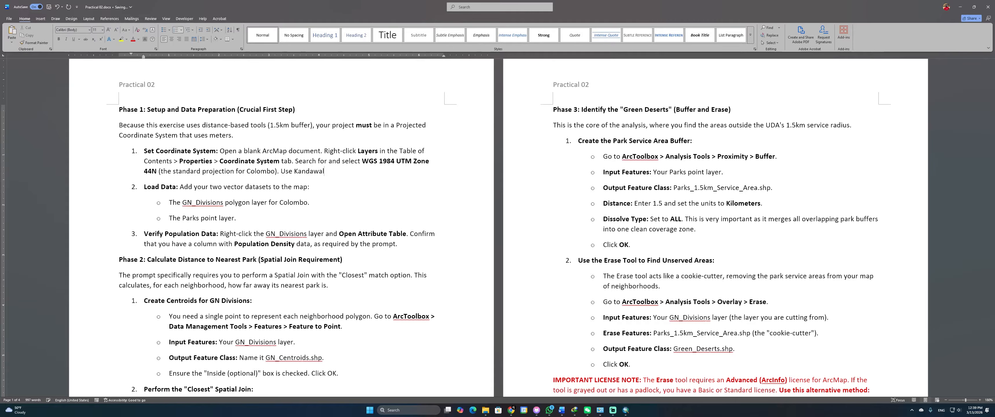
pyautogui.write('a coordinate system')
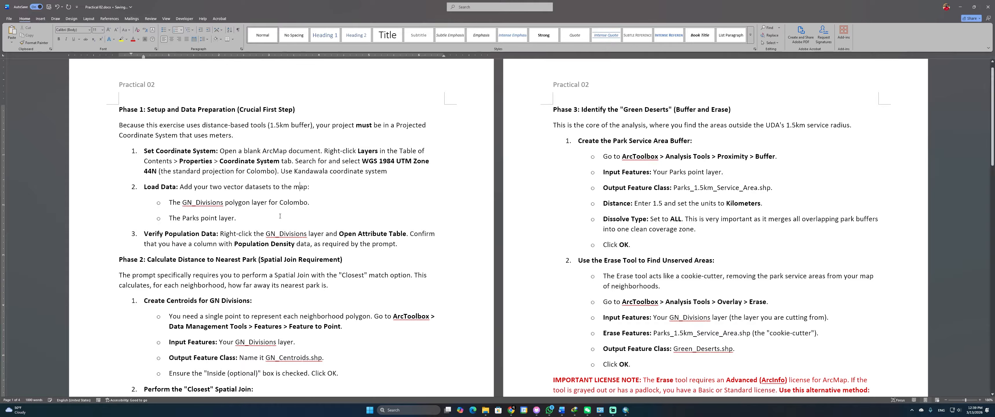
# Review the Phase 2 instructions, switch to ArcMap, dismiss the Getting Started dialog and start a new map document
pyautogui.scroll(-5, 280, 216)
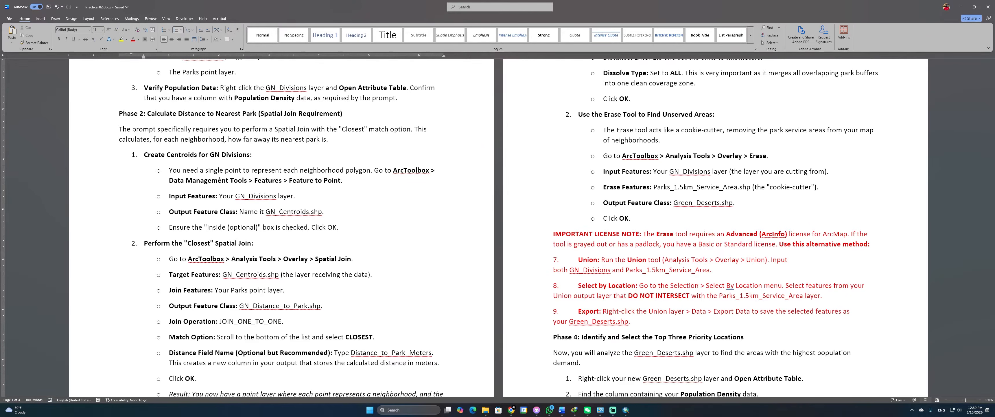
pyautogui.scroll(-3, 219, 179)
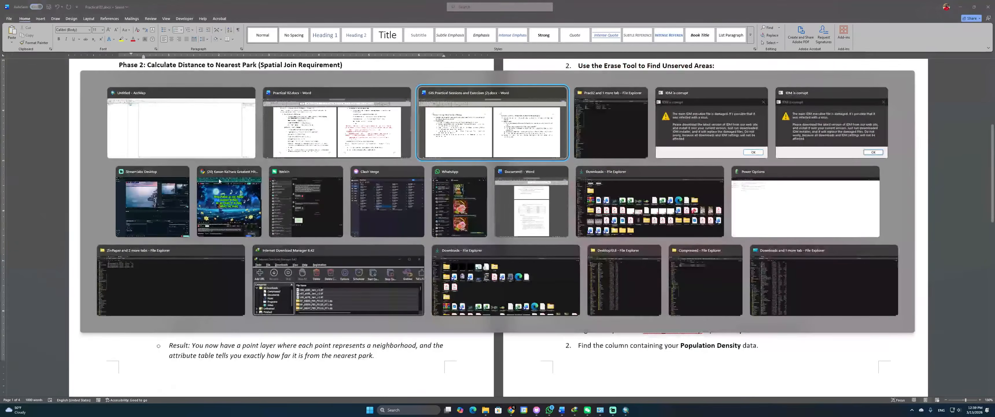
pyautogui.hotkey('alt', 'Tab')
pyautogui.click(625, 408)
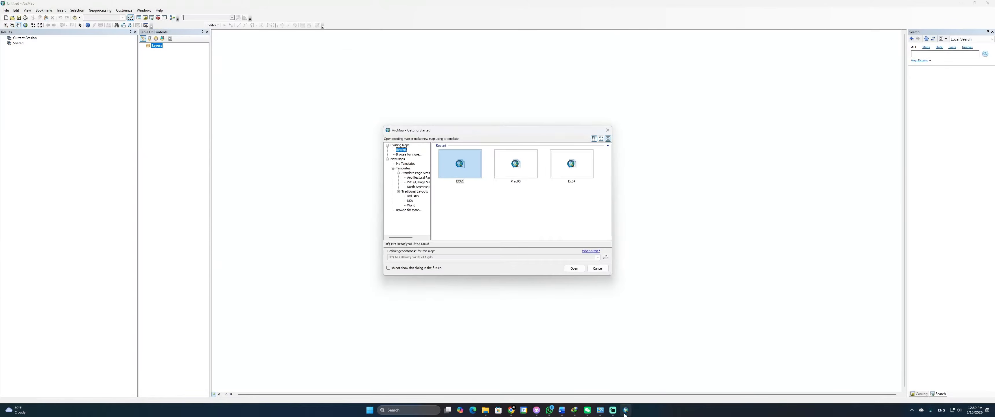
pyautogui.click(608, 130)
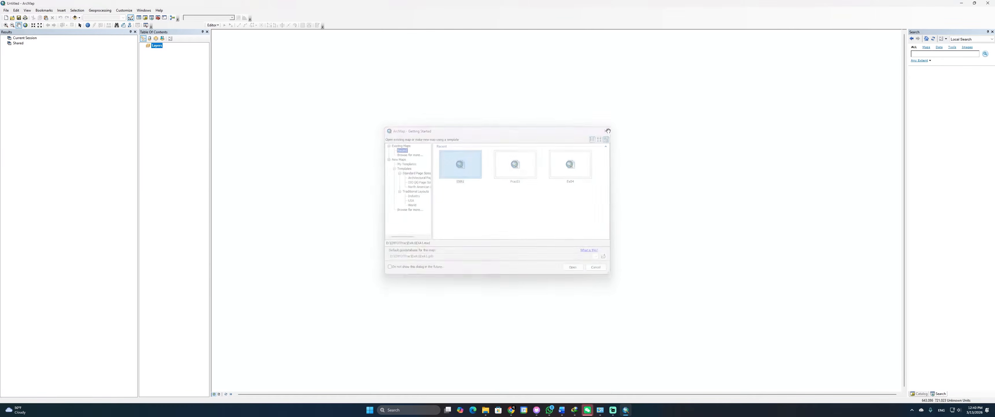
pyautogui.click(5, 17)
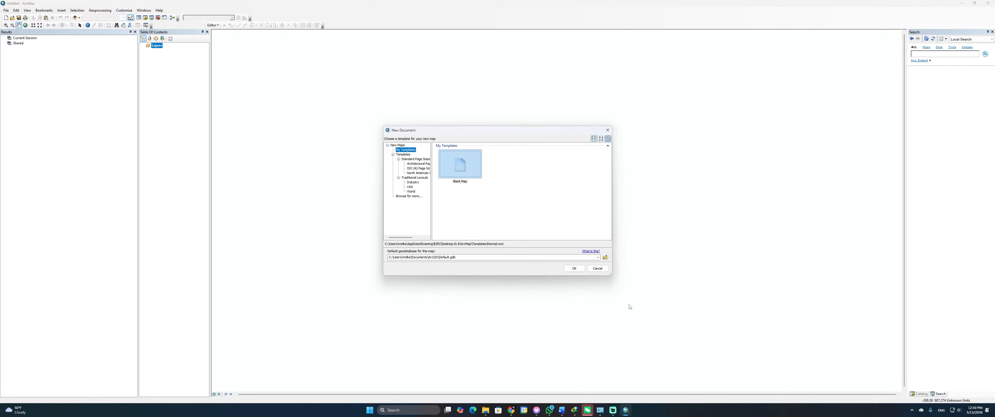
# Browse for the new map's default geodatabase and connect to the folder D:\CMFOTPrac\Prac02
pyautogui.click(605, 257)
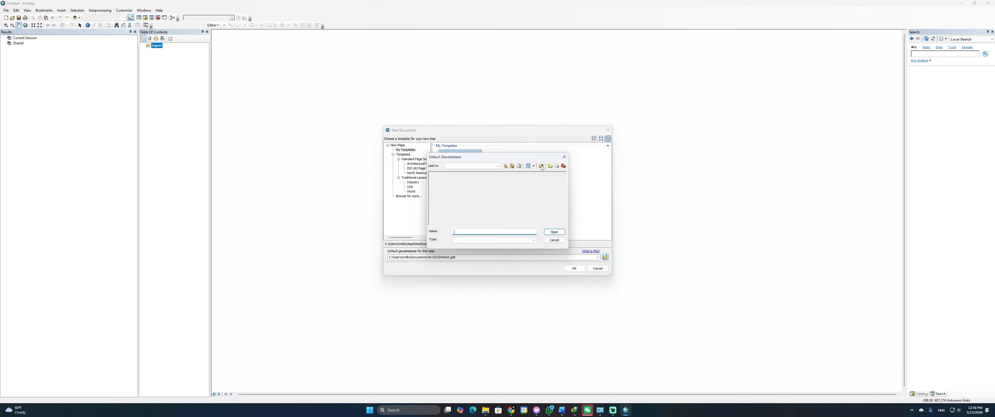
pyautogui.click(542, 166)
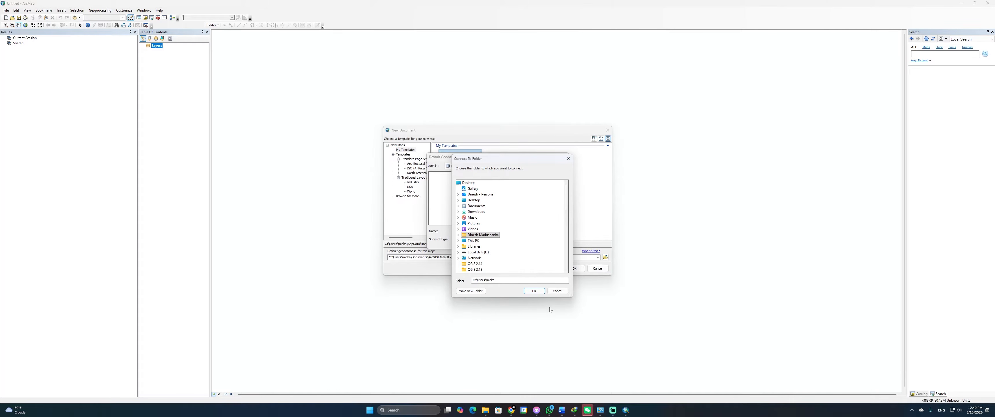
pyautogui.click(458, 240)
pyautogui.click(464, 252)
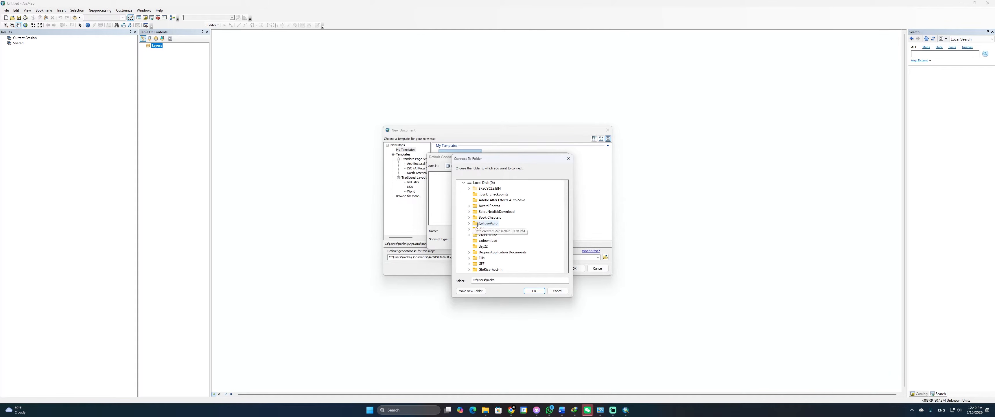
pyautogui.doubleClick(485, 228)
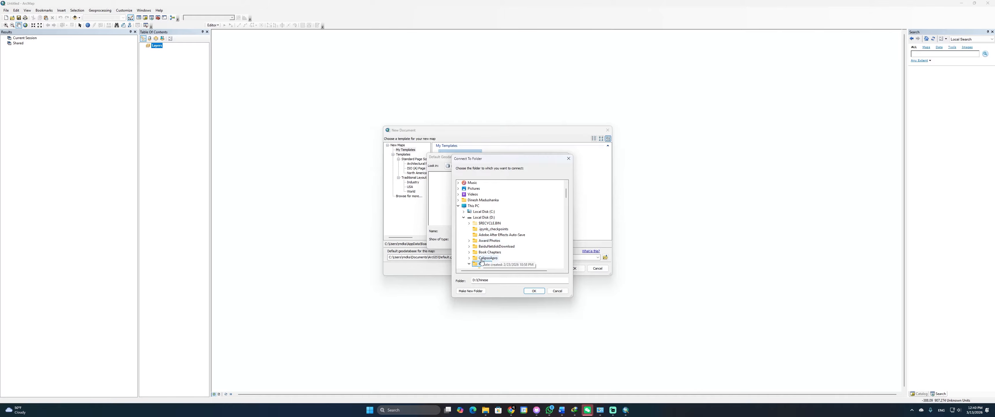
pyautogui.scroll(-2, 481, 253)
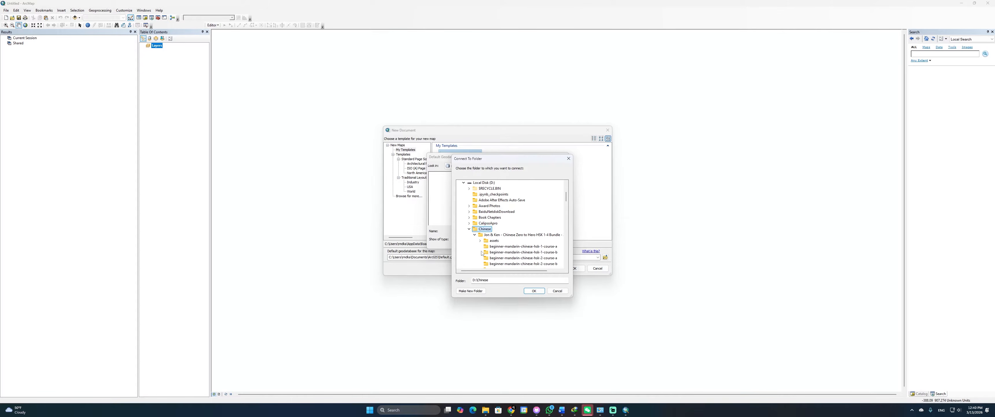
pyautogui.click(469, 229)
pyautogui.doubleClick(487, 234)
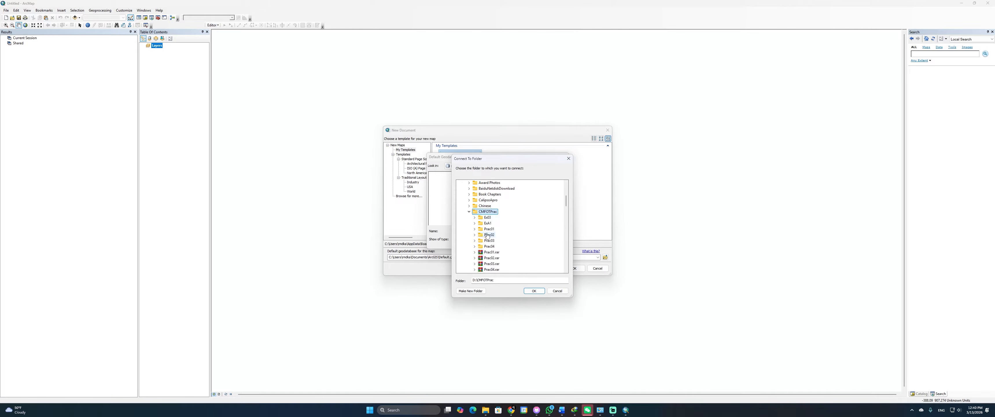
pyautogui.click(488, 235)
pyautogui.press('Return')
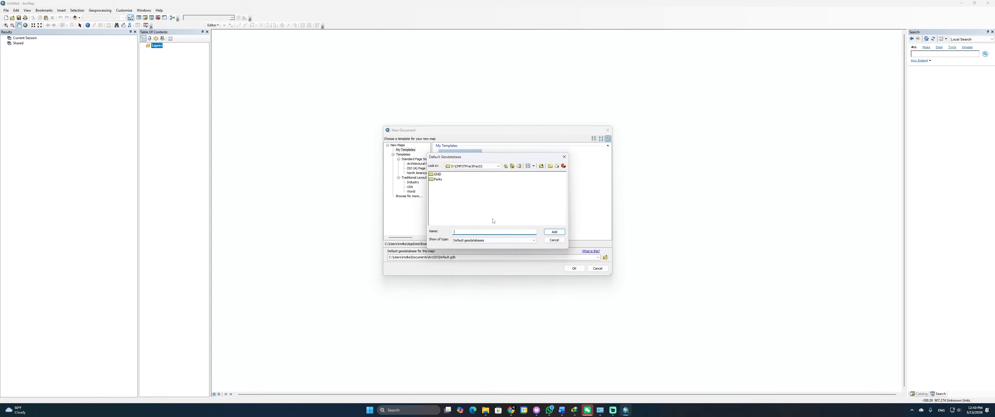
# Create a file geodatabase named Prac02 in the Prac02 folder, set it as the default geodatabase and create the blank map
pyautogui.click(551, 166)
pyautogui.click(466, 184)
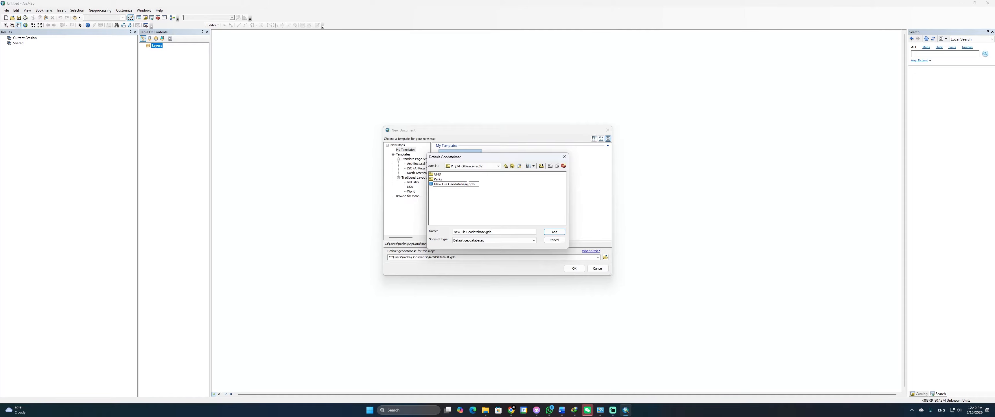
pyautogui.moveTo(468, 184); pyautogui.dragTo(418, 191)
pyautogui.write('Prac02')
pyautogui.press('Return')
pyautogui.hotkey('ctrl', 'c')
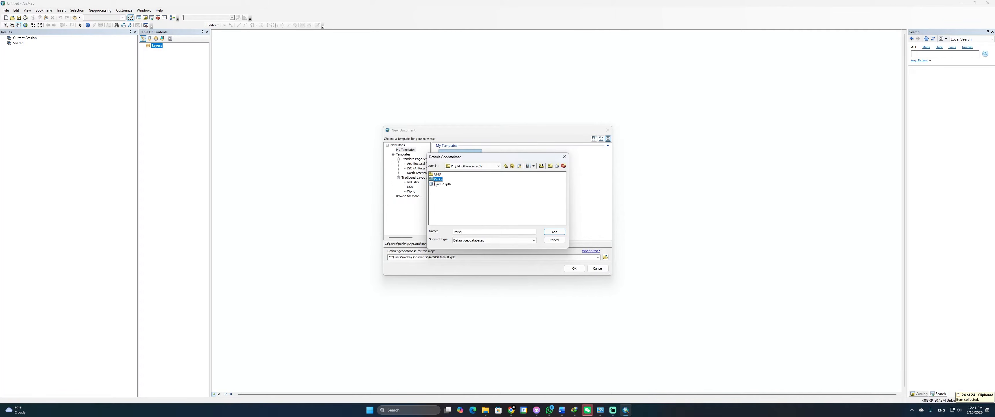
pyautogui.click(437, 185)
pyautogui.click(563, 233)
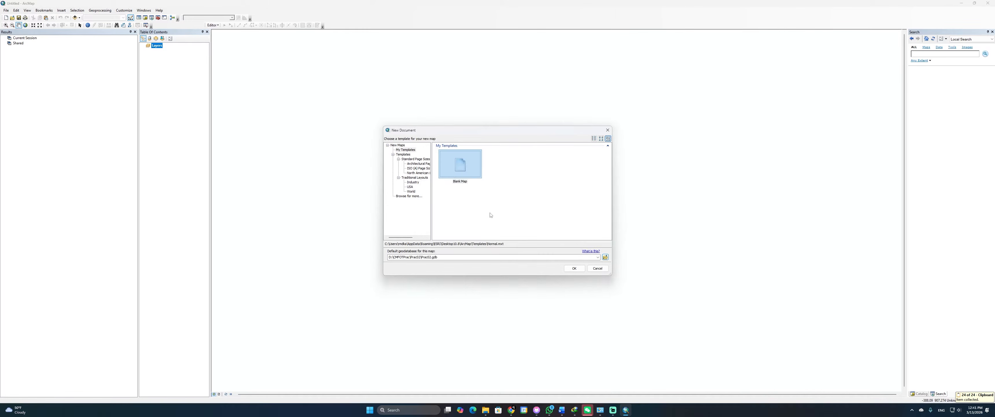
pyautogui.click(583, 270)
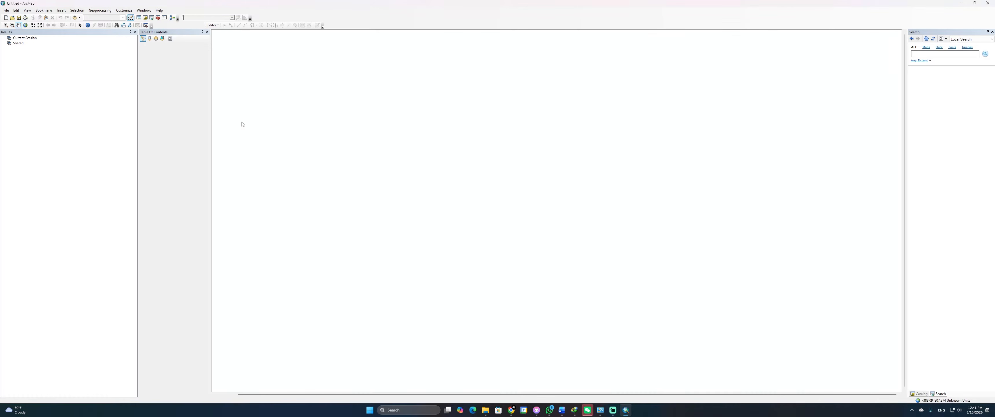
# Save the new map document as Prac02.mxd in the Prac02 folder
pyautogui.click(7, 10)
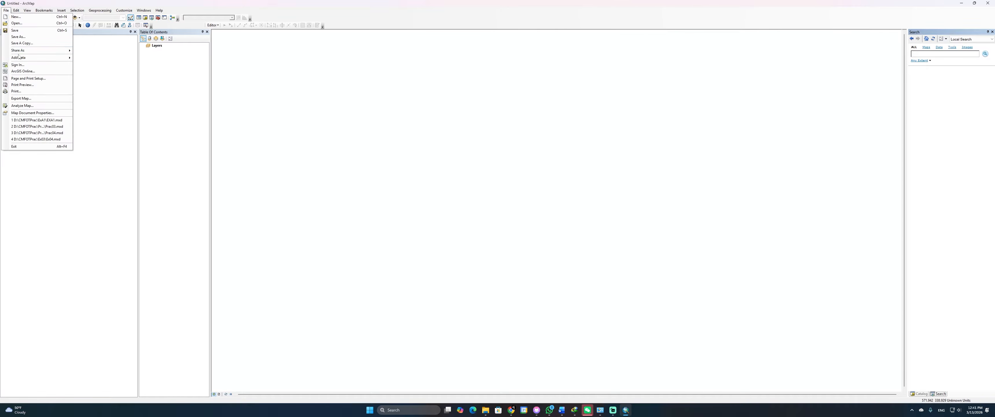
pyautogui.click(20, 37)
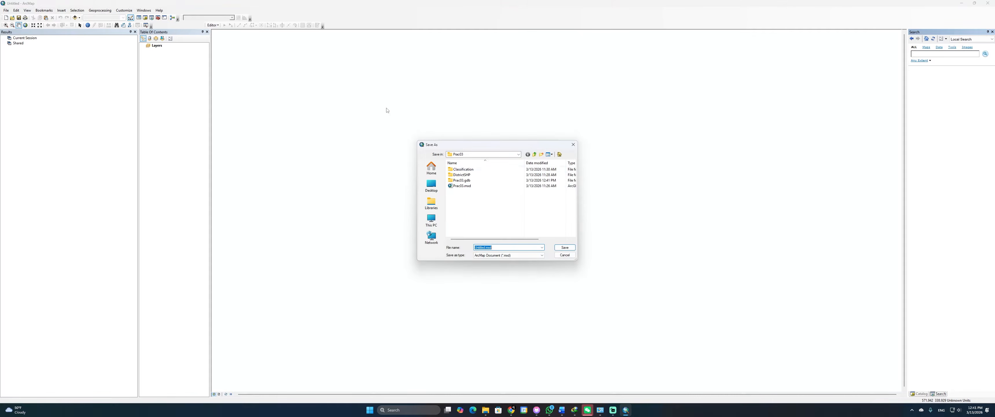
pyautogui.click(534, 154)
pyautogui.doubleClick(462, 186)
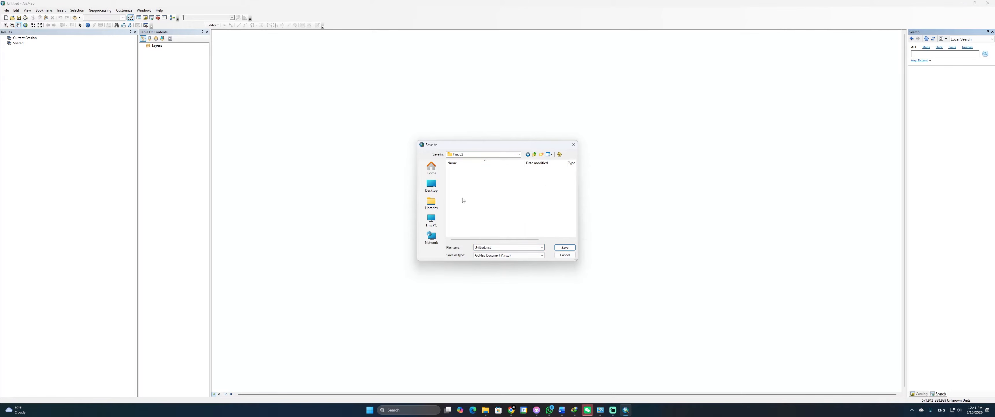
pyautogui.doubleClick(493, 248)
pyautogui.write('Prac02.gd')
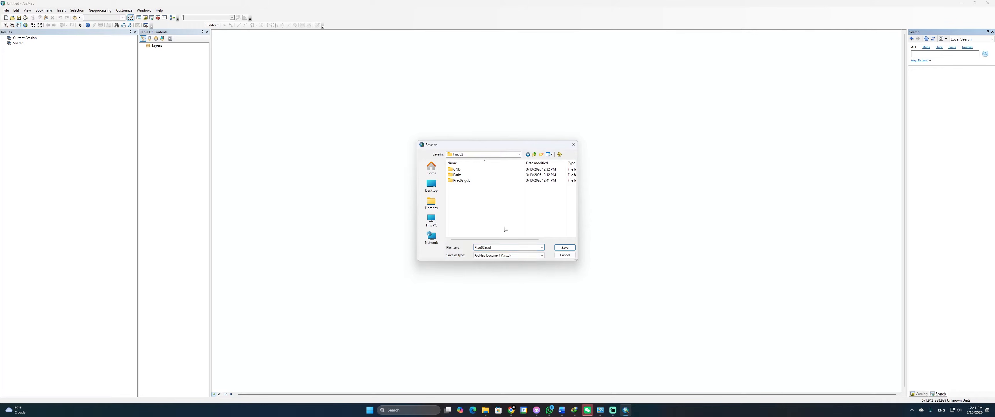
pyautogui.click(564, 248)
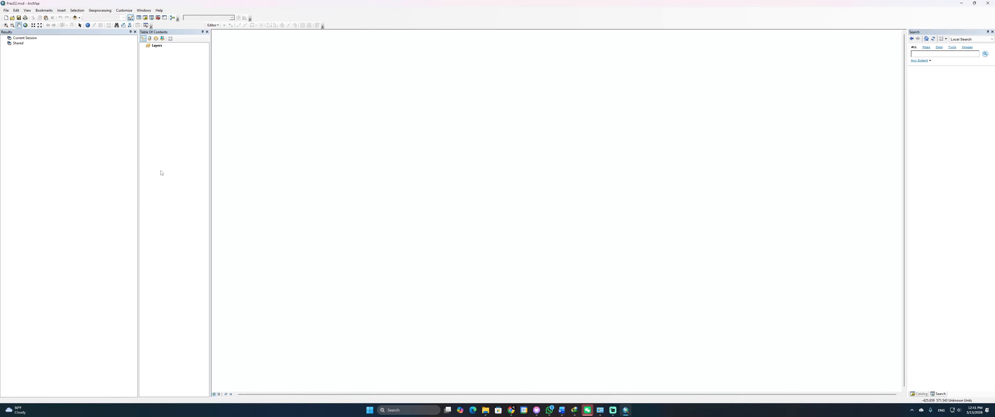
# Switch to File Explorer, check the Prac02.gdb and Prac02.mxd items in the Prac02 folder, and return to ArcMap
pyautogui.hotkey('alt', 'Tab')
pyautogui.hotkey('alt', 'Tab')
pyautogui.hotkey('alt', 'Tab')
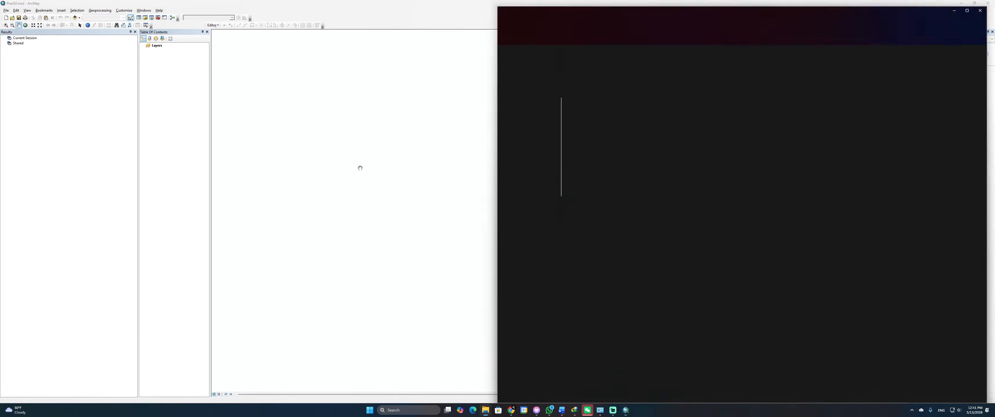
pyautogui.click(586, 86)
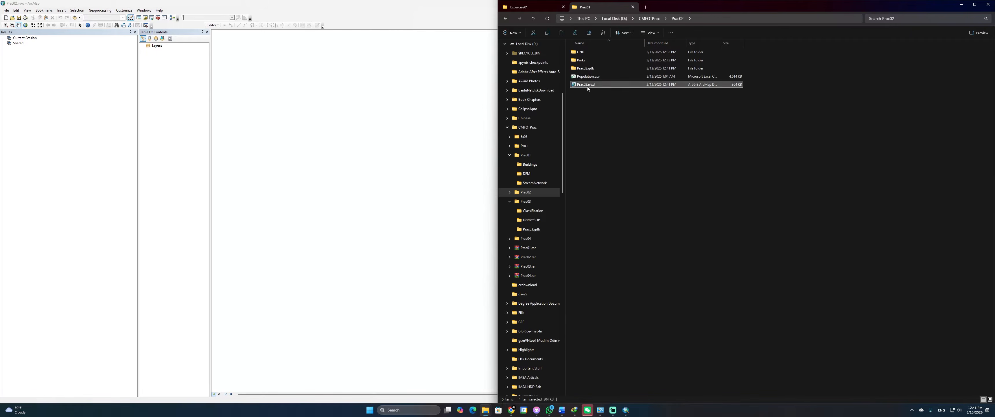
pyautogui.keyDown('ctrl'); pyautogui.click(587, 66); pyautogui.keyUp('ctrl')
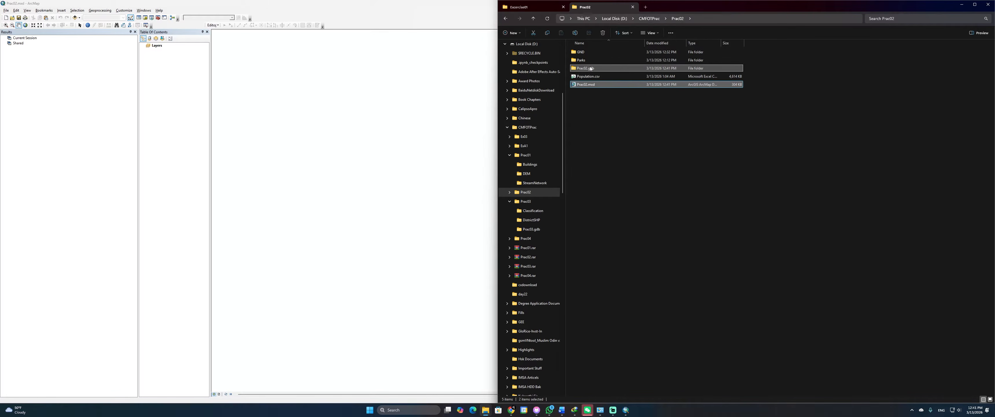
pyautogui.rightClick(590, 69)
pyautogui.moveTo(614, 189)
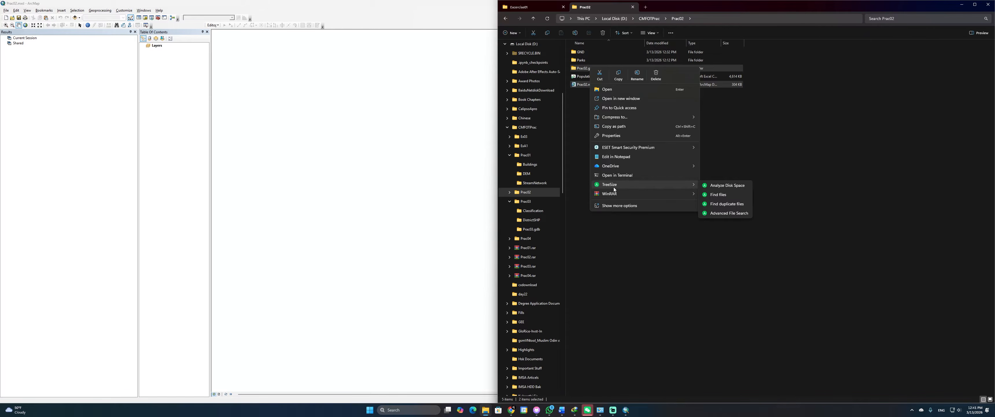
pyautogui.click(914, 92)
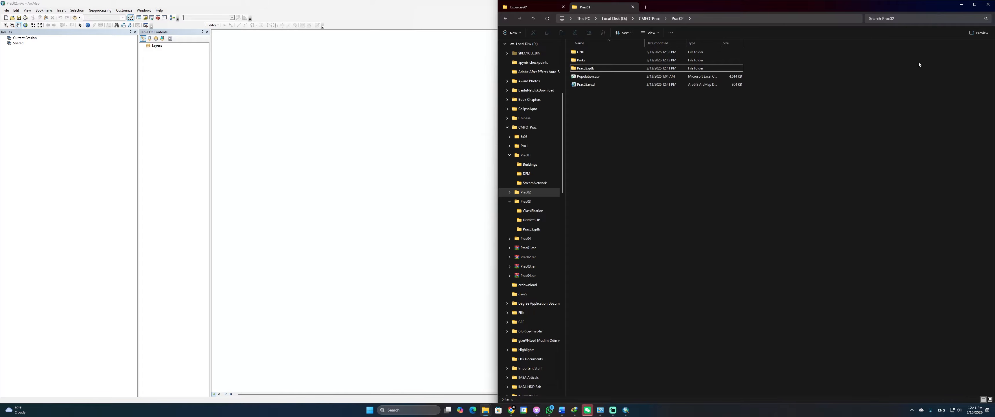
pyautogui.click(966, 8)
# Close the Results window and add the Gramaniladhari shapefile from the GND folder to the map
pyautogui.click(136, 32)
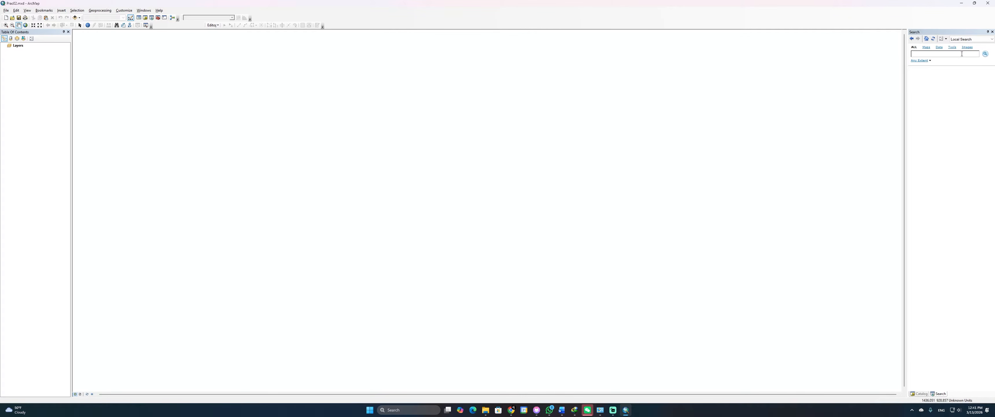
pyautogui.click(921, 393)
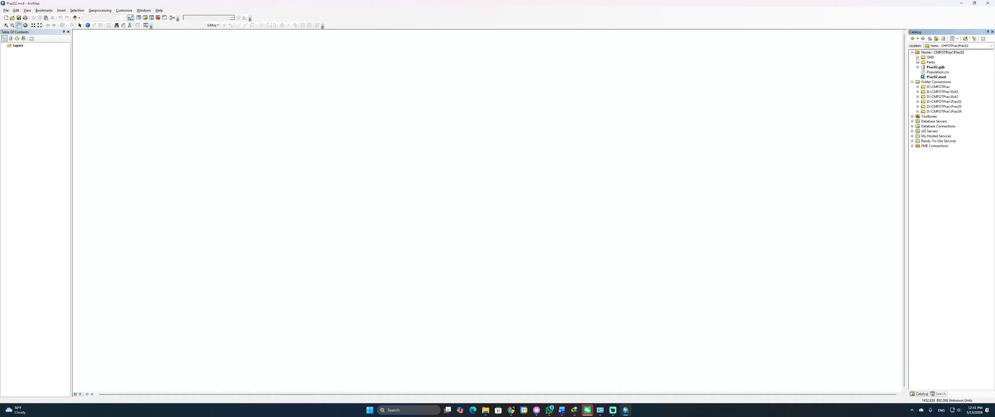
pyautogui.click(918, 57)
pyautogui.rightClick(945, 62)
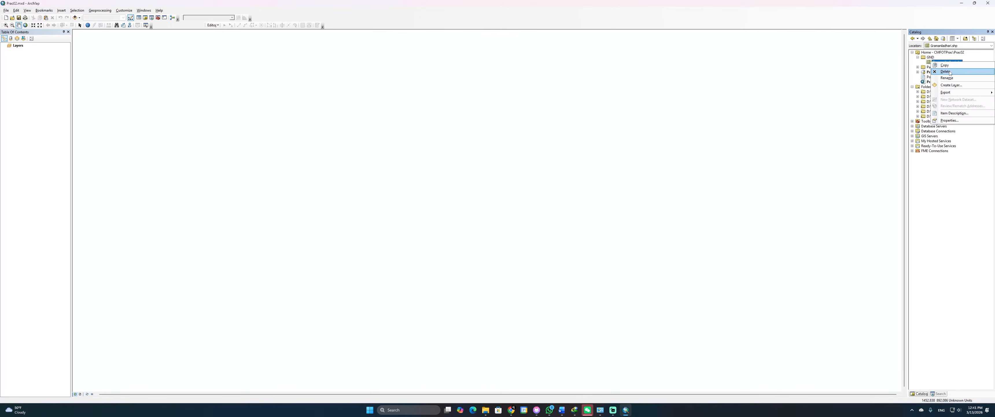
pyautogui.click(941, 61)
pyautogui.moveTo(940, 61); pyautogui.dragTo(842, 98)
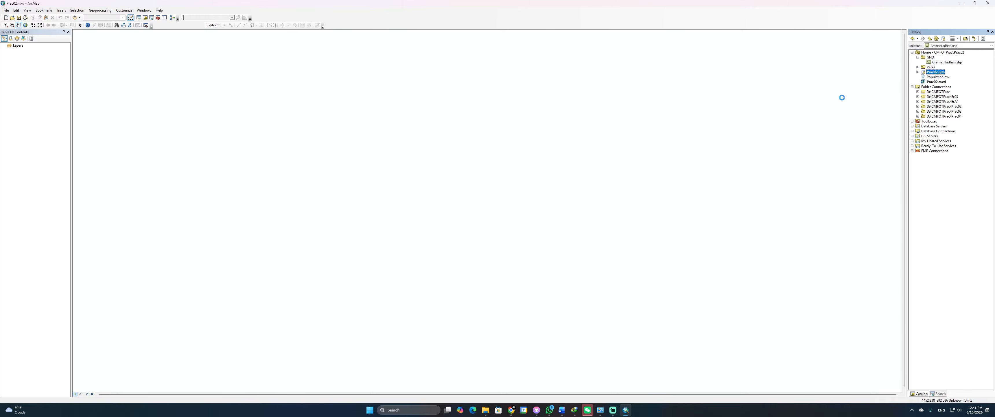
# Add Parks.shp from the Parks folder and the Population.csv table to the map
pyautogui.click(918, 67)
pyautogui.moveTo(931, 72); pyautogui.dragTo(580, 162)
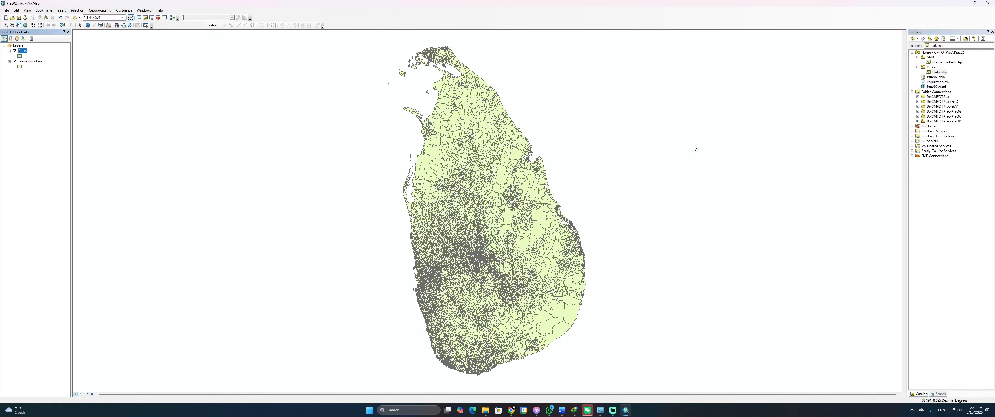
pyautogui.click(938, 81)
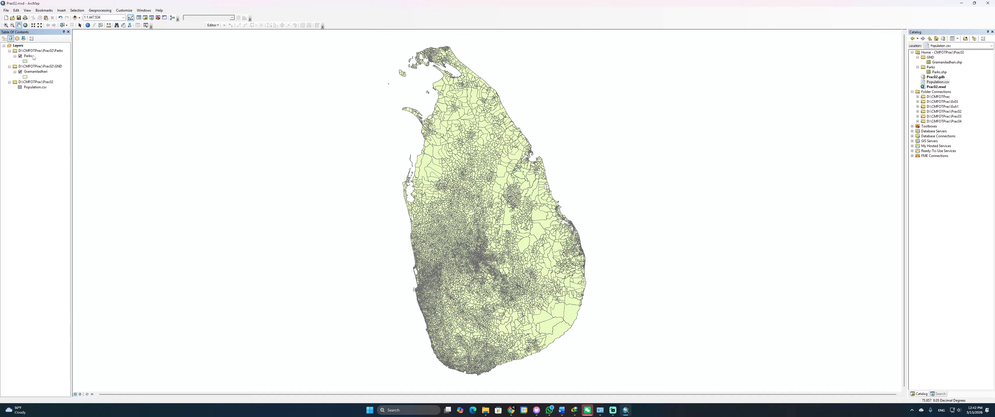
# Check the coordinate system of the Parks layer in its data source properties
pyautogui.rightClick(33, 56)
pyautogui.click(52, 175)
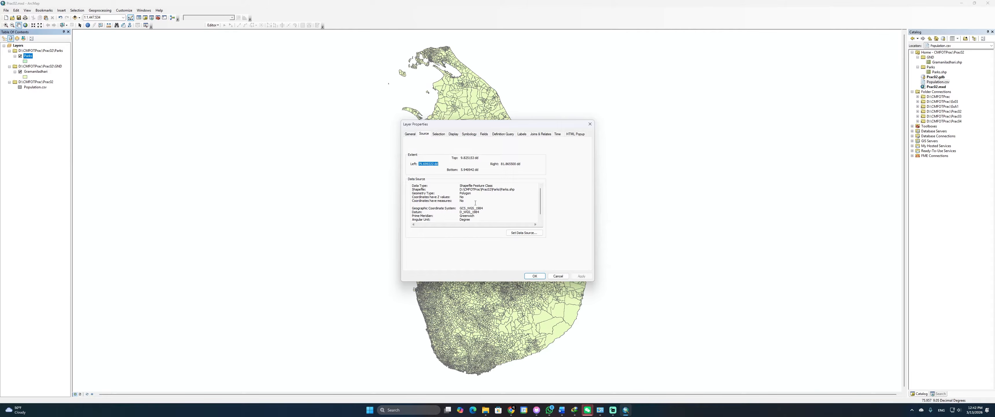
pyautogui.click(590, 125)
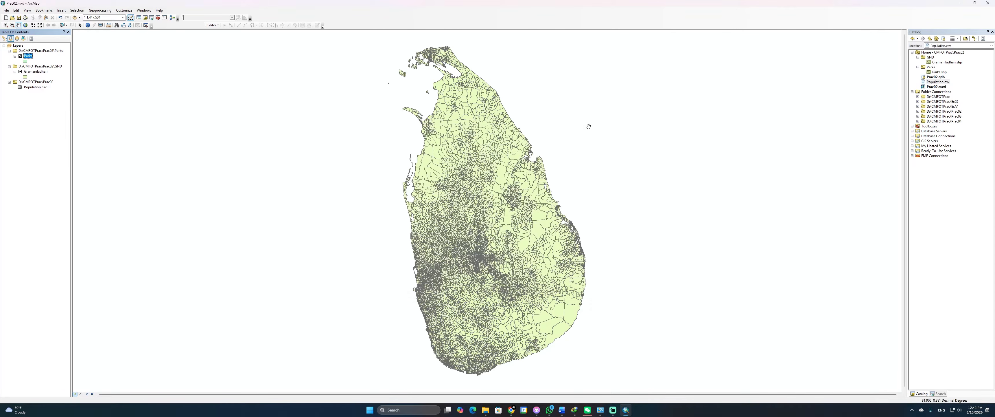
pyautogui.scroll(-3, 456, 318)
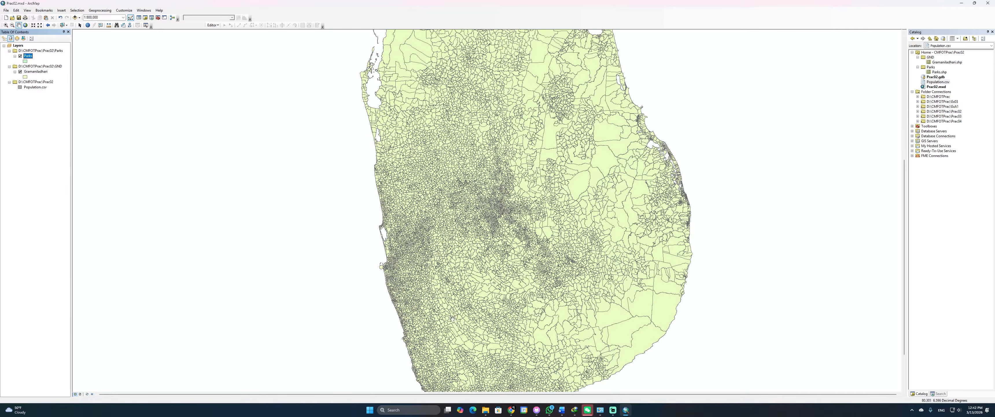
# Open the attribute table of the Gramaniladhari layer, keeping the layers listed by source
pyautogui.rightClick(46, 73)
pyautogui.click(5, 38)
pyautogui.click(29, 62)
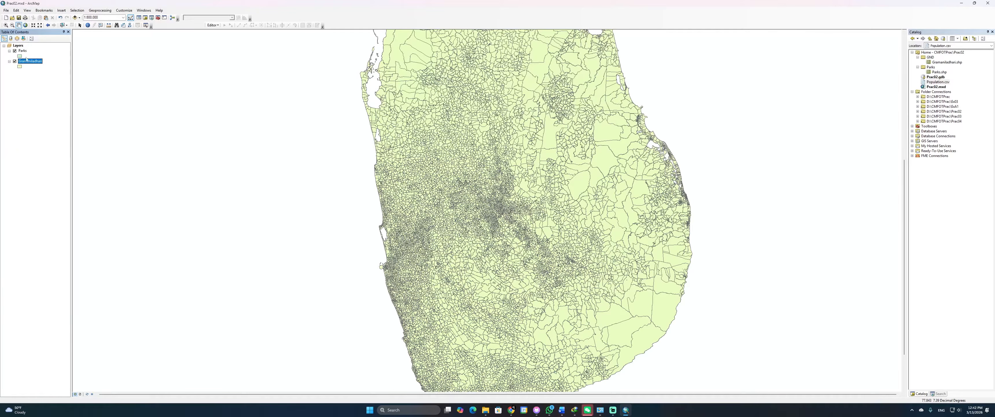
pyautogui.click(11, 38)
pyautogui.rightClick(33, 73)
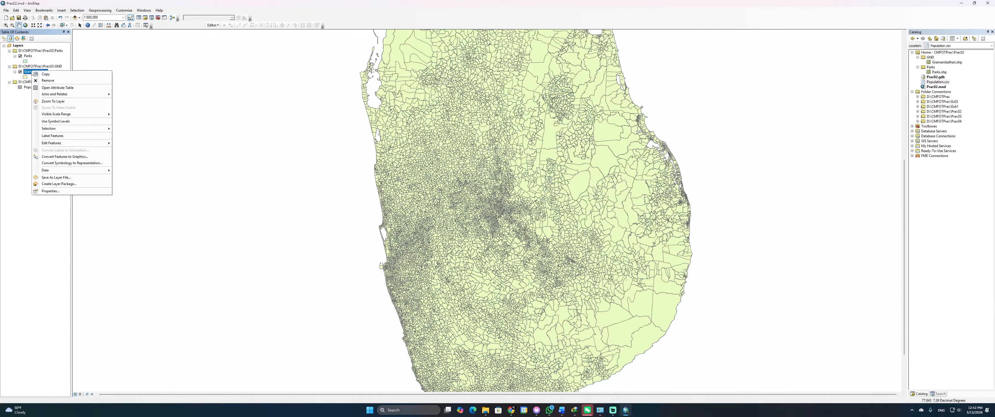
pyautogui.click(57, 87)
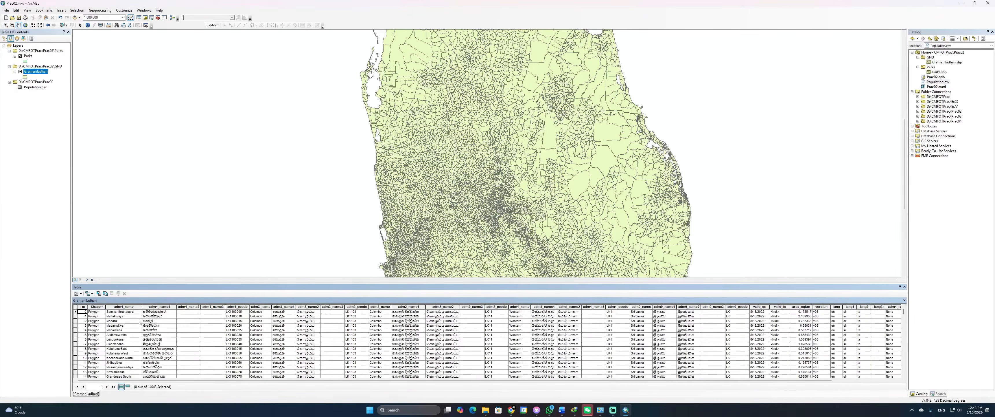
# Select the Gramaniladhari records by attributes with the query "adm2_name" = 'Colombo'
pyautogui.click(99, 293)
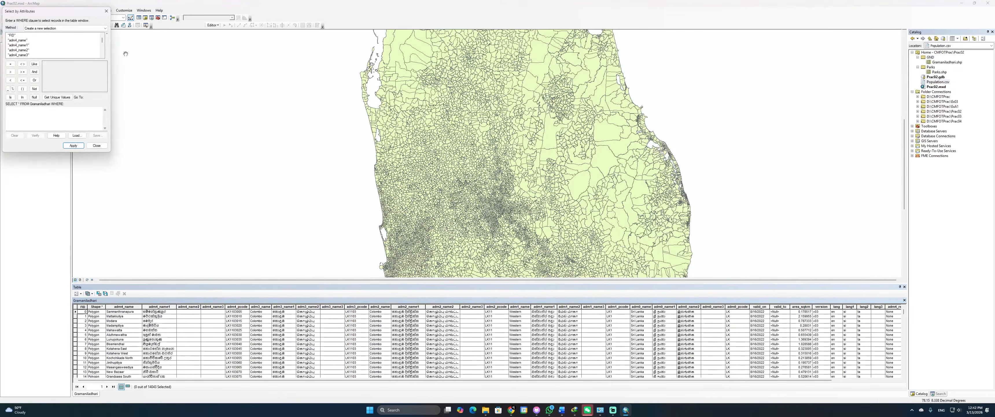
pyautogui.moveTo(59, 16); pyautogui.dragTo(296, 94)
pyautogui.scroll(-2, 266, 122)
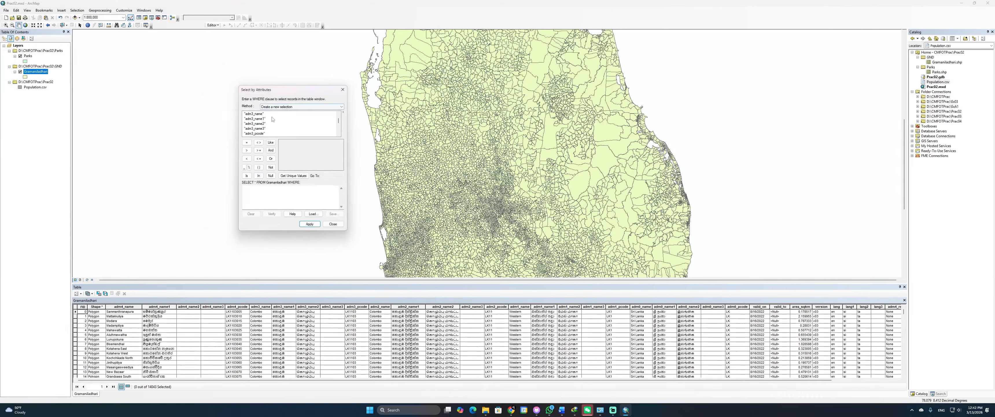
pyautogui.scroll(-1, 265, 126)
pyautogui.click(262, 124)
pyautogui.doubleClick(263, 125)
pyautogui.click(247, 143)
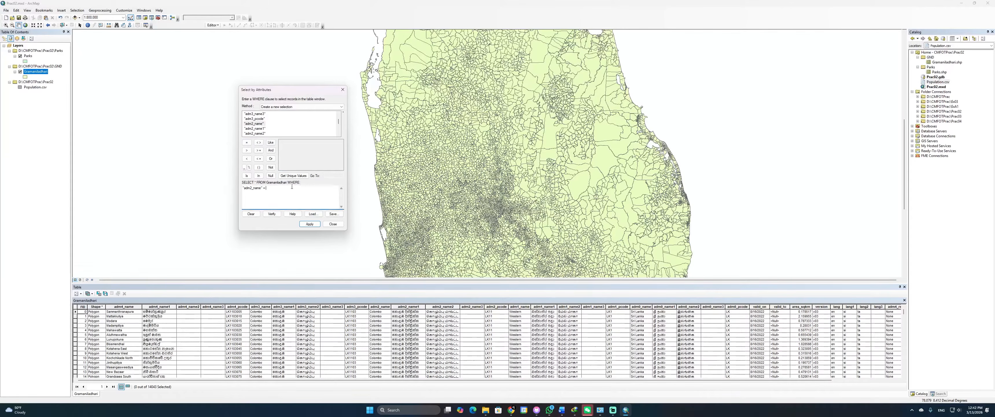
pyautogui.click(294, 176)
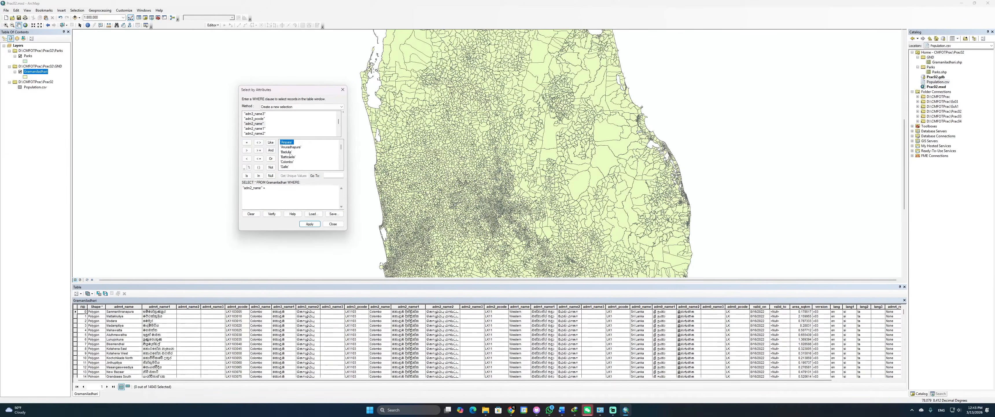
pyautogui.doubleClick(287, 162)
pyautogui.click(309, 225)
pyautogui.moveTo(502, 226); pyautogui.dragTo(509, 149)
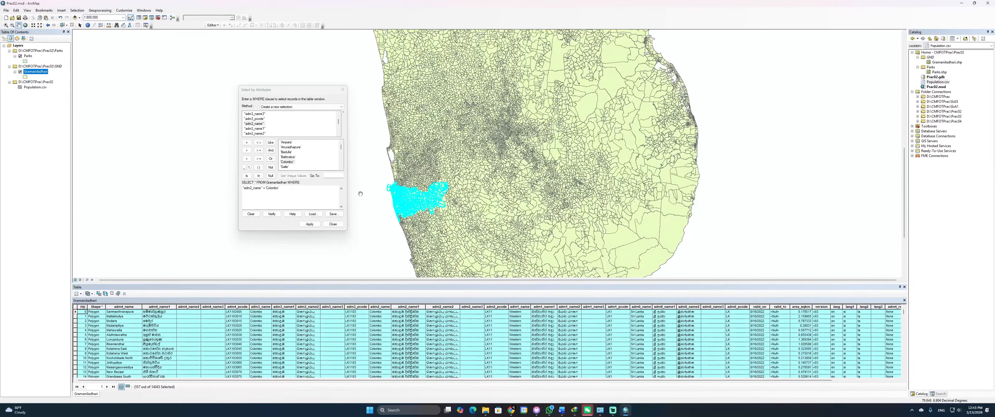
pyautogui.click(332, 223)
# Search for "clip", open the Clip (Analysis) tool and choose Gramaniladhari as its input features
pyautogui.click(938, 393)
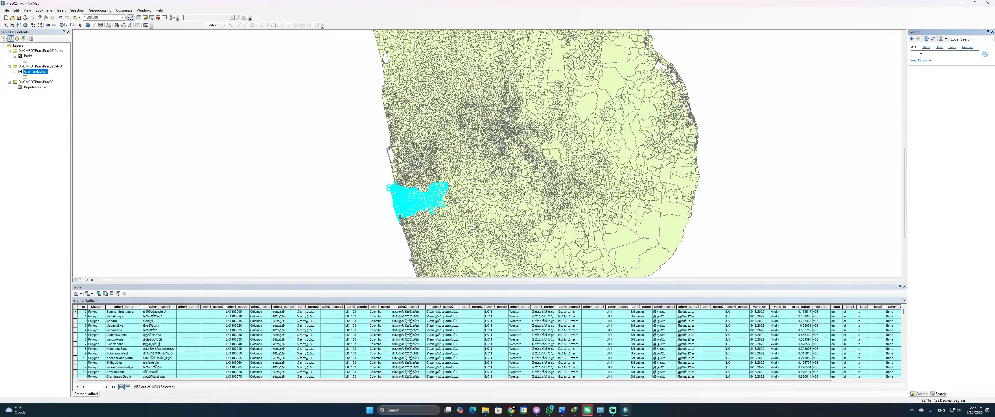
pyautogui.press('Return')
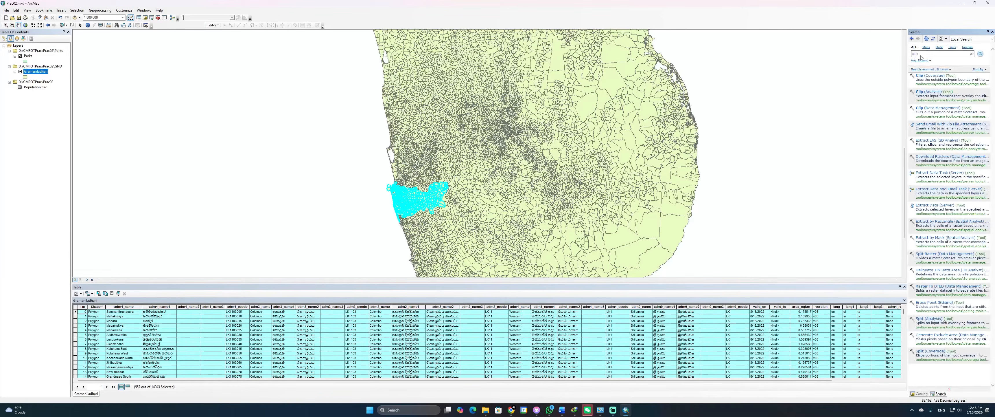
pyautogui.click(929, 92)
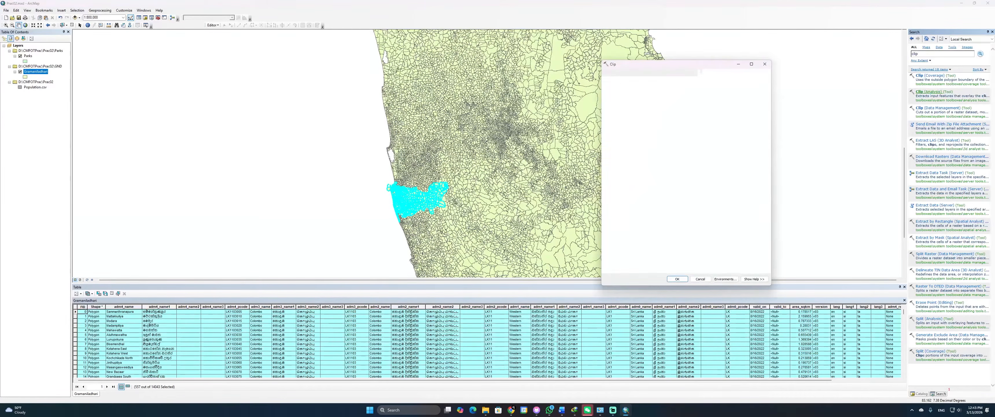
pyautogui.click(749, 80)
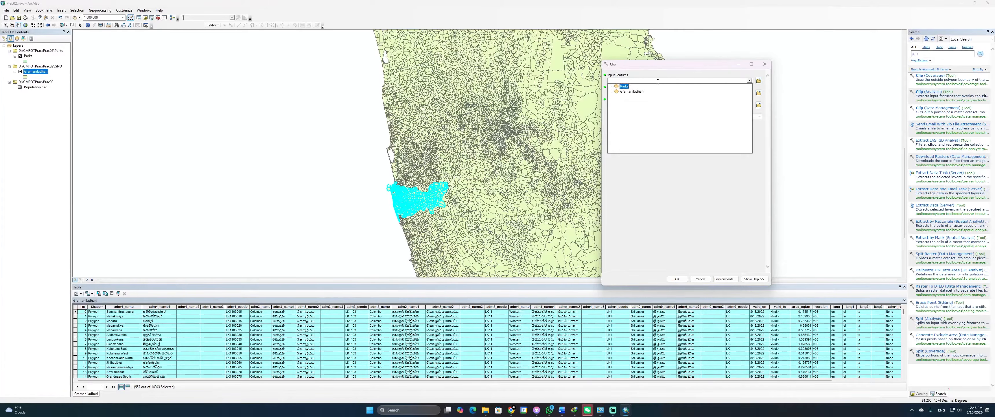
pyautogui.click(630, 91)
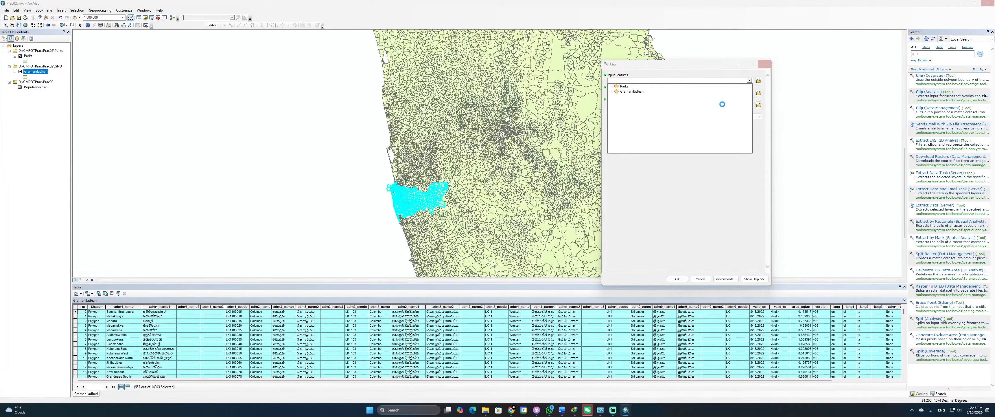
pyautogui.click(632, 91)
# Use Gramaniladhari as the clip features, name the output feature class GNDColombo in Prac02.gdb and run the clip
pyautogui.click(750, 93)
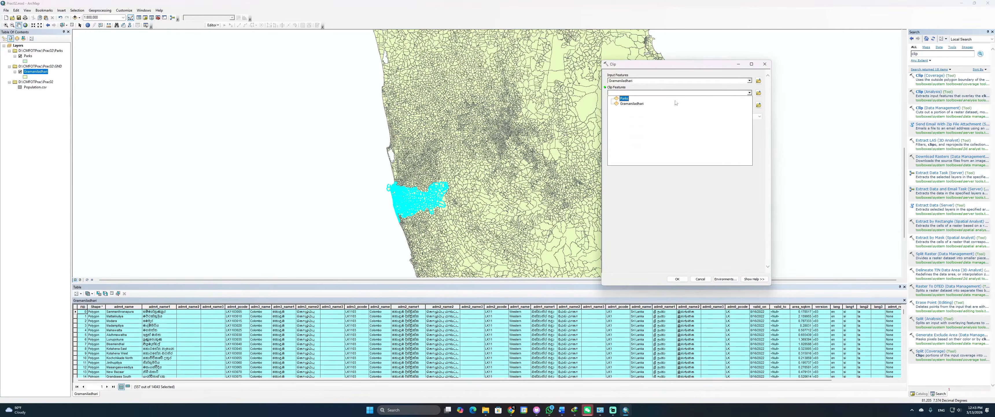
pyautogui.click(634, 104)
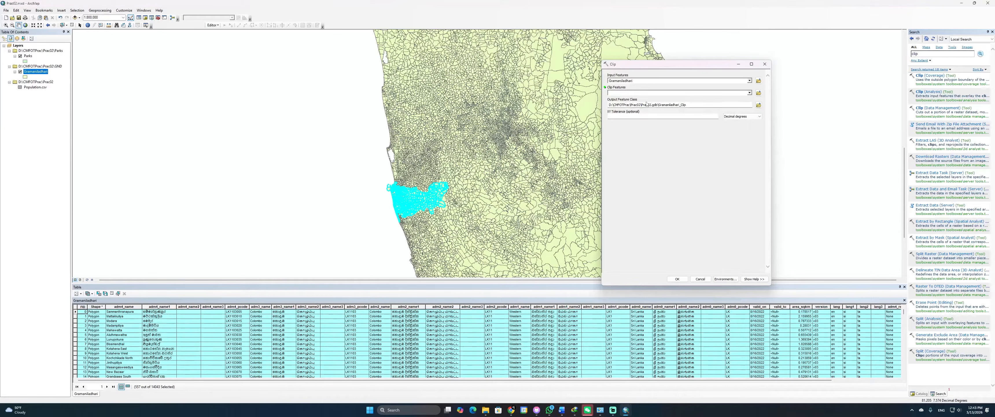
pyautogui.doubleClick(683, 105)
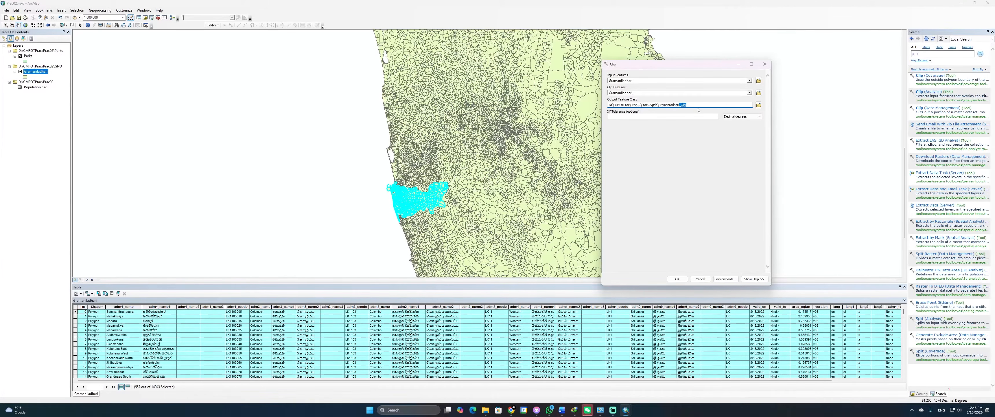
pyautogui.moveTo(689, 104); pyautogui.dragTo(662, 102)
pyautogui.write('NDColombo')
pyautogui.click(678, 279)
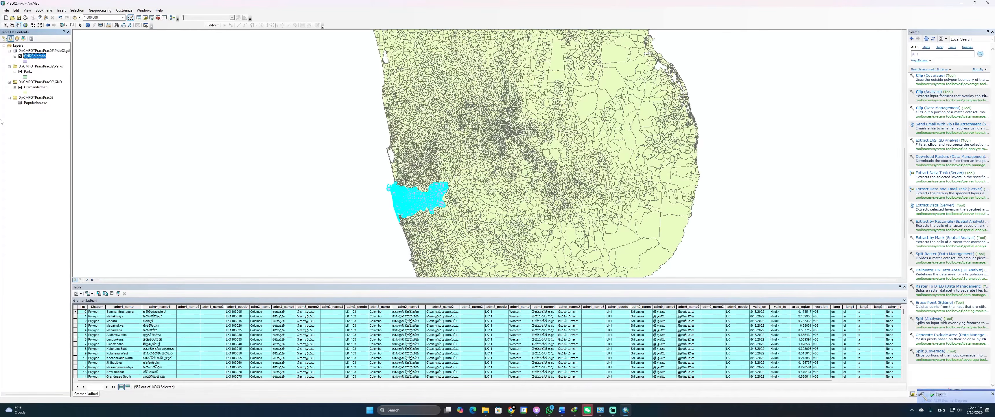
# Remove the original Gramaniladhari layer from the map
pyautogui.click(42, 82)
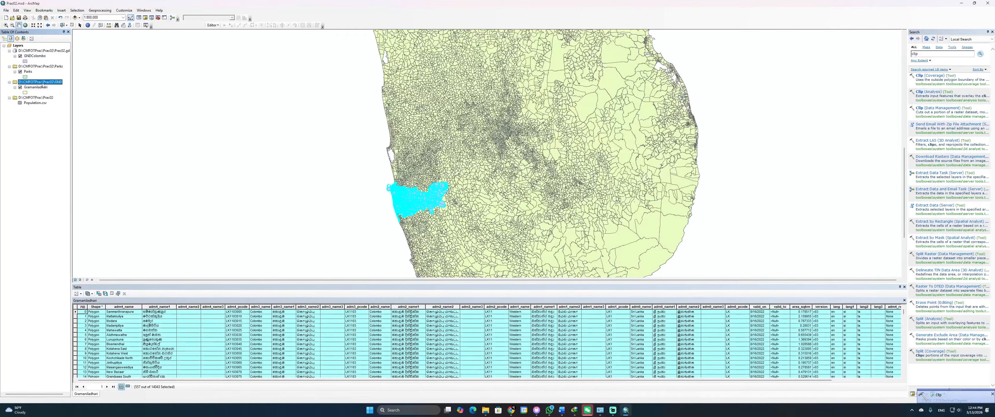
pyautogui.rightClick(42, 83)
pyautogui.click(54, 87)
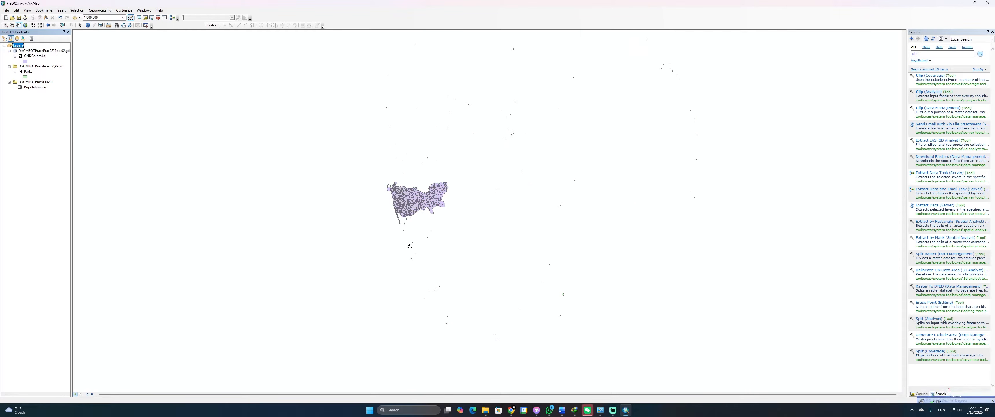
# Clip the Parks layer to GNDColombo with Clip (Analysis), saving the output as ParksColombo in Prac02.gdb
pyautogui.scroll(1, 422, 206)
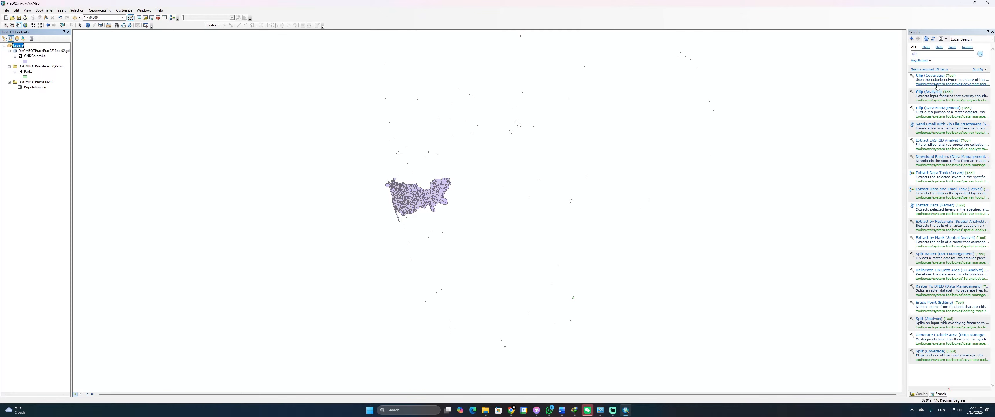
pyautogui.click(927, 91)
pyautogui.click(750, 80)
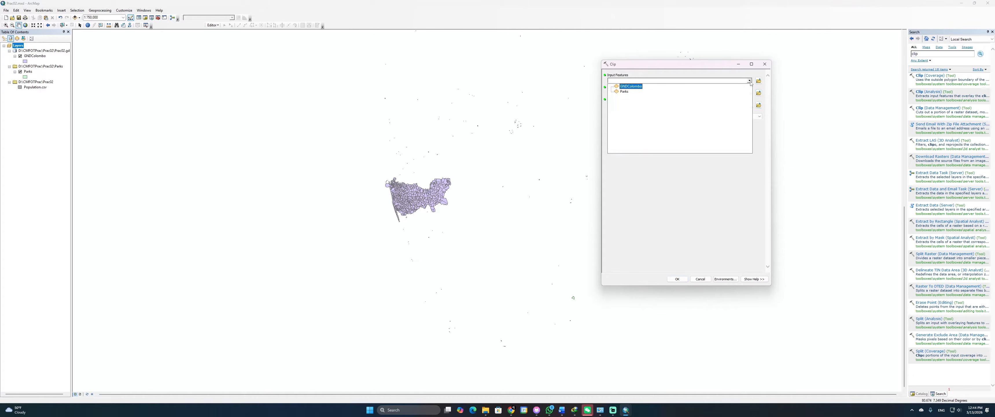
pyautogui.click(625, 92)
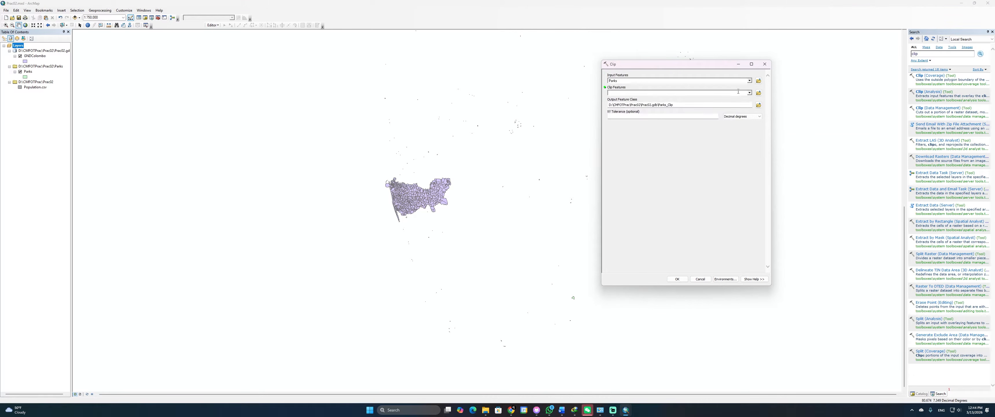
pyautogui.click(750, 93)
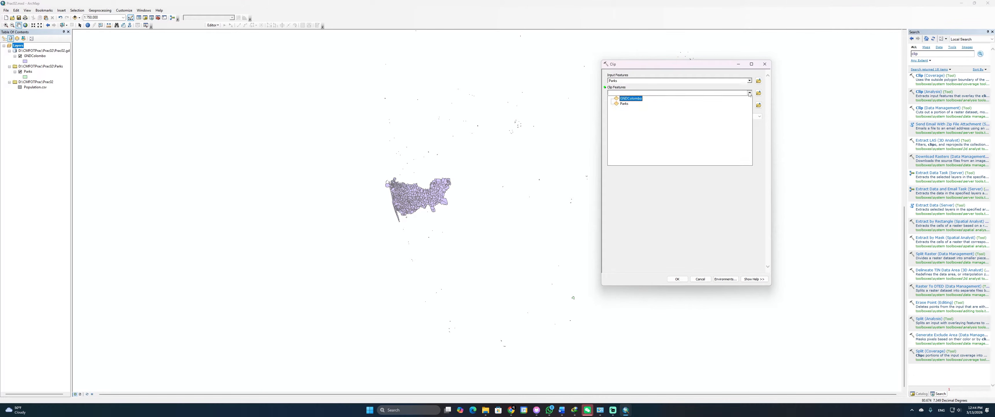
pyautogui.click(631, 99)
pyautogui.click(682, 105)
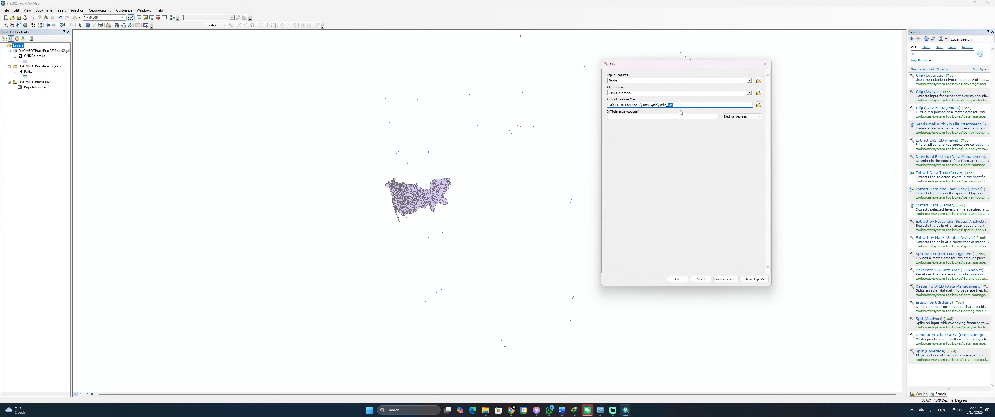
pyautogui.press('BackSpace')
pyautogui.press('BackSpace')
pyautogui.click(678, 278)
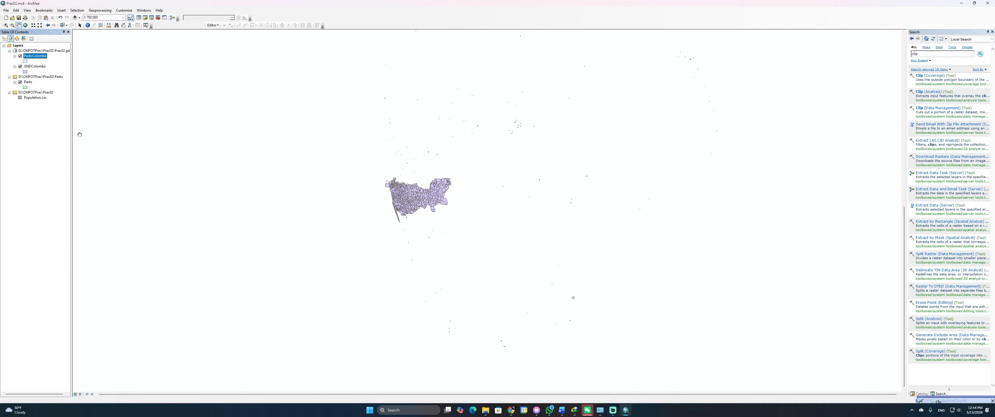
# Hide the original Parks layer, view its attribute table and remove the layer from the map
pyautogui.click(20, 82)
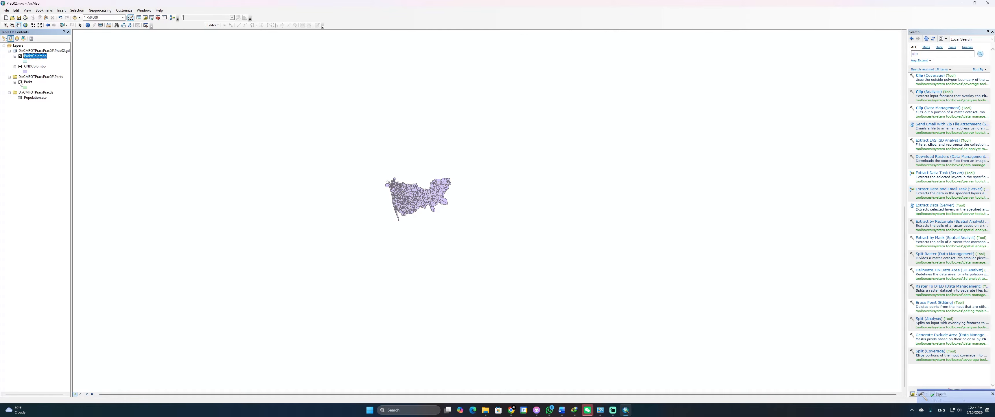
pyautogui.rightClick(28, 82)
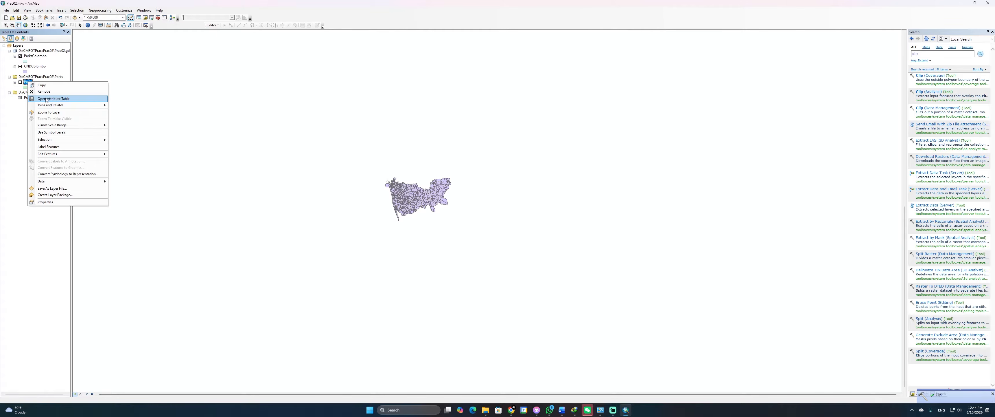
pyautogui.click(46, 99)
pyautogui.rightClick(29, 82)
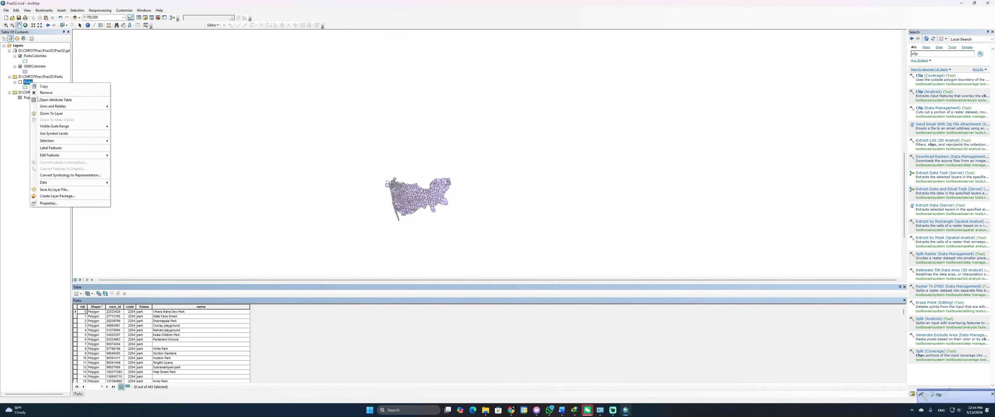
pyautogui.click(45, 92)
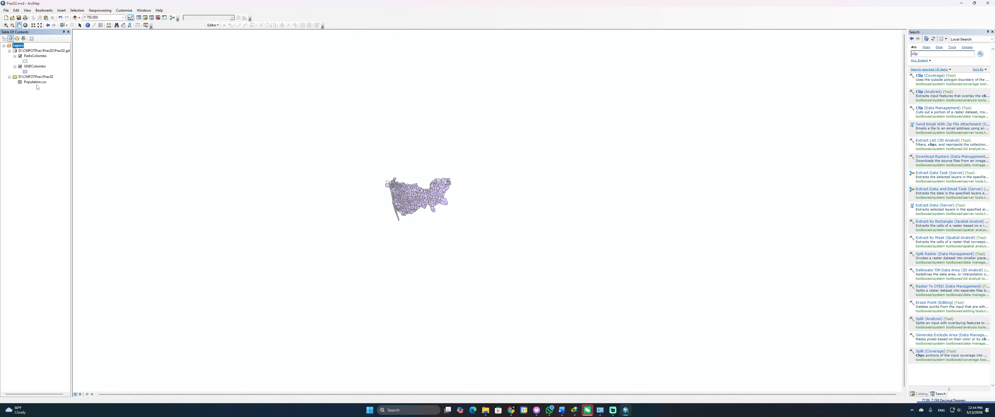
# Check the coordinate system of the GNDColombo layer in its data source properties
pyautogui.click(36, 83)
pyautogui.rightClick(38, 67)
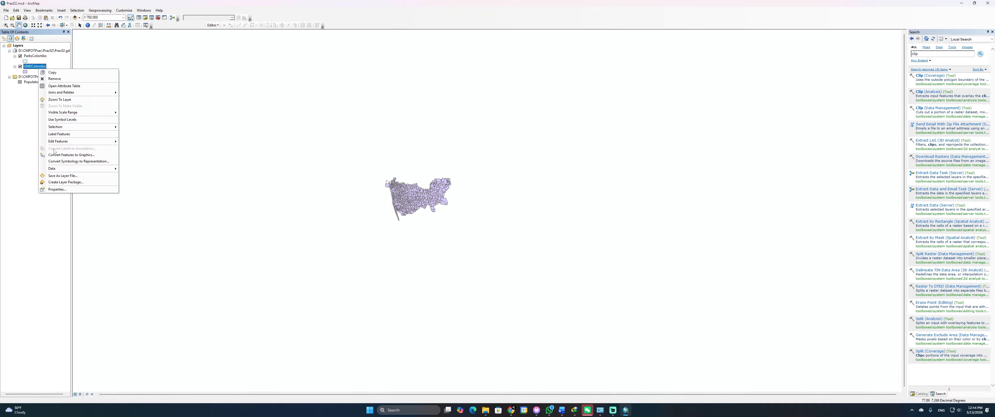
pyautogui.click(64, 190)
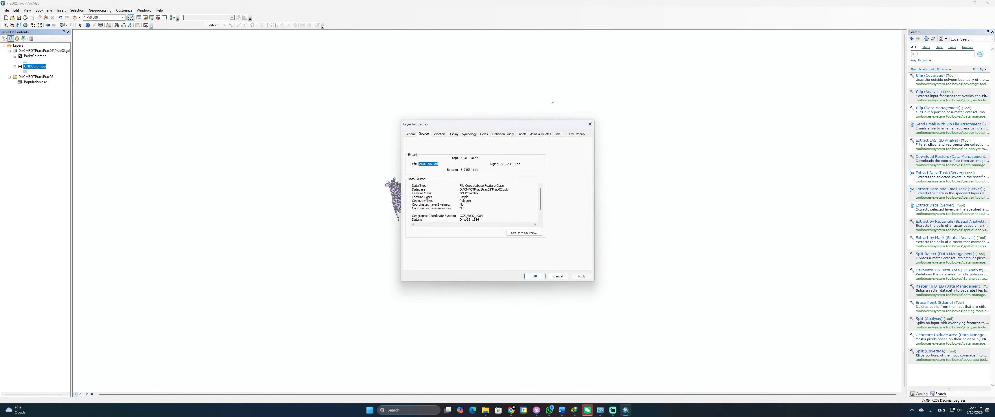
pyautogui.click(590, 125)
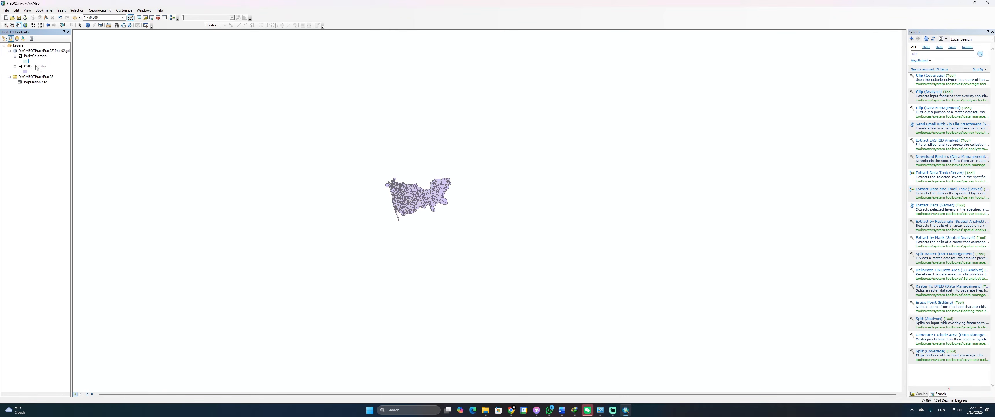
# Open the attribute table of GNDColombo and look through its fields to the last column
pyautogui.rightClick(36, 65)
pyautogui.click(53, 85)
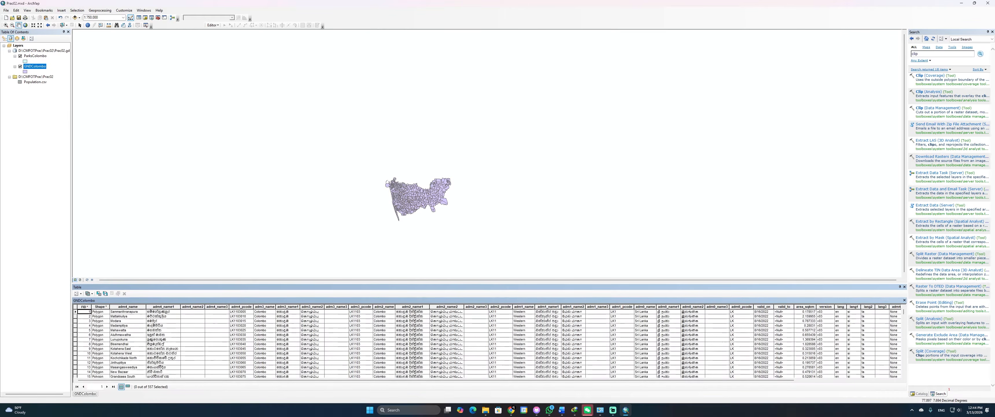
pyautogui.moveTo(427, 381); pyautogui.dragTo(533, 382)
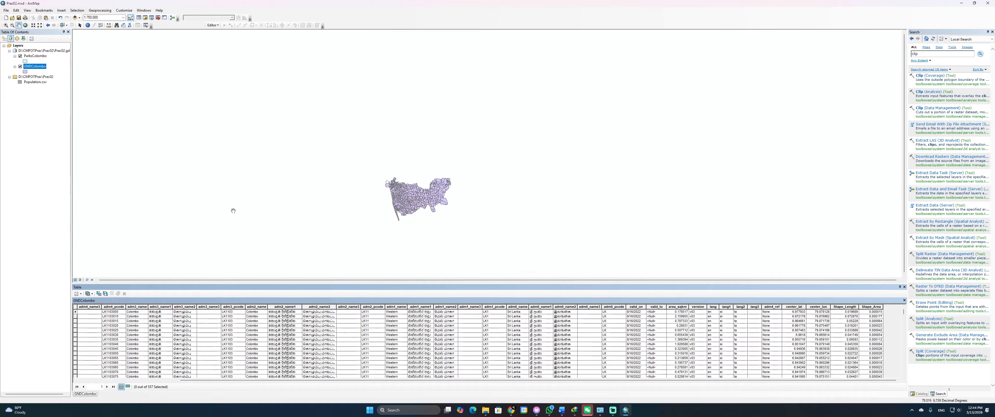
# Display the Population.csv table as XY points in the GCS_WGS_1984 coordinate system, accepting the missing Object-ID notice
pyautogui.click(35, 82)
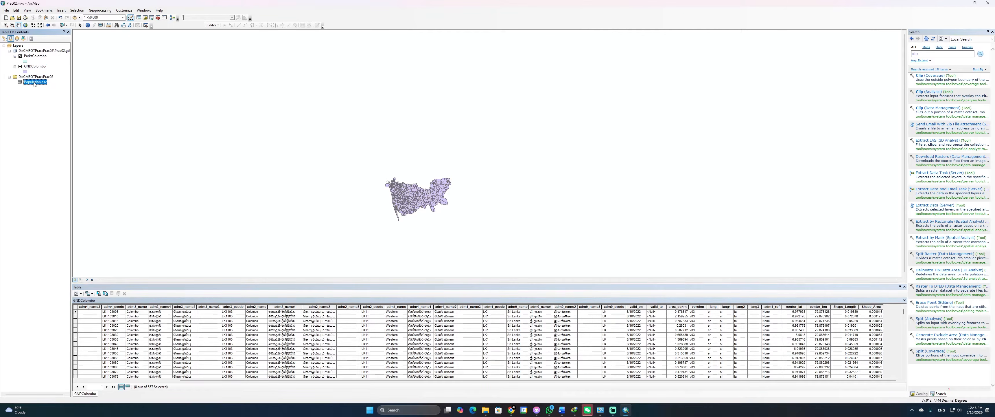
pyautogui.rightClick(35, 84)
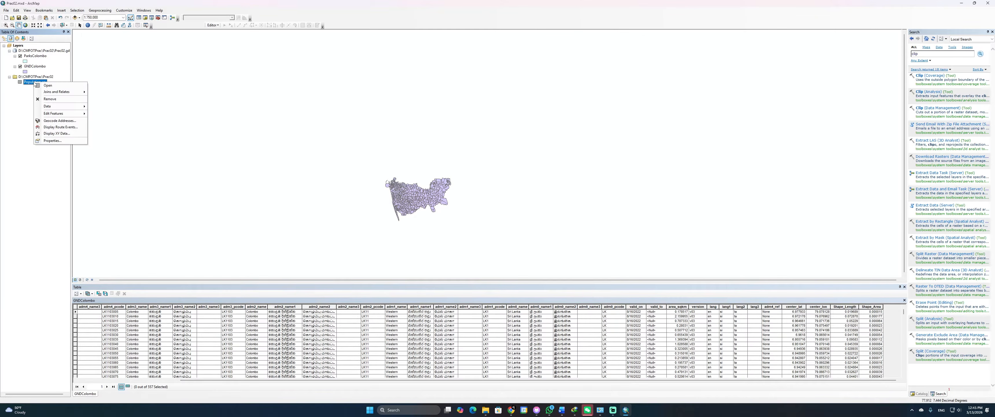
pyautogui.click(58, 133)
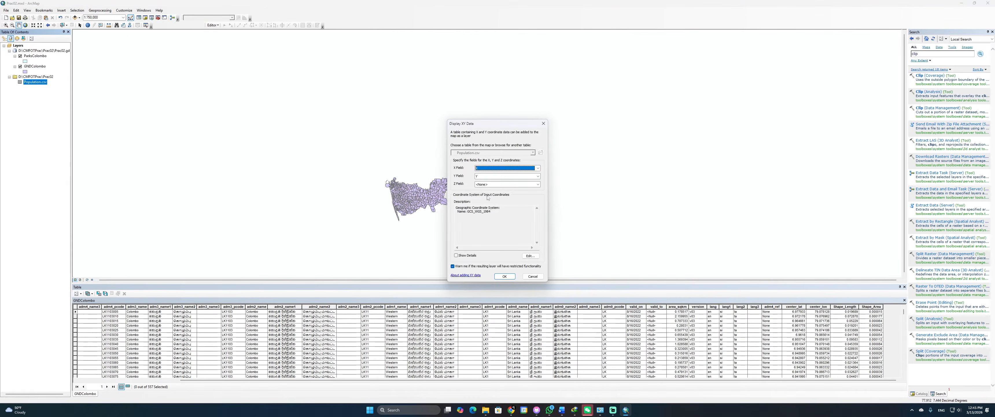
pyautogui.click(504, 276)
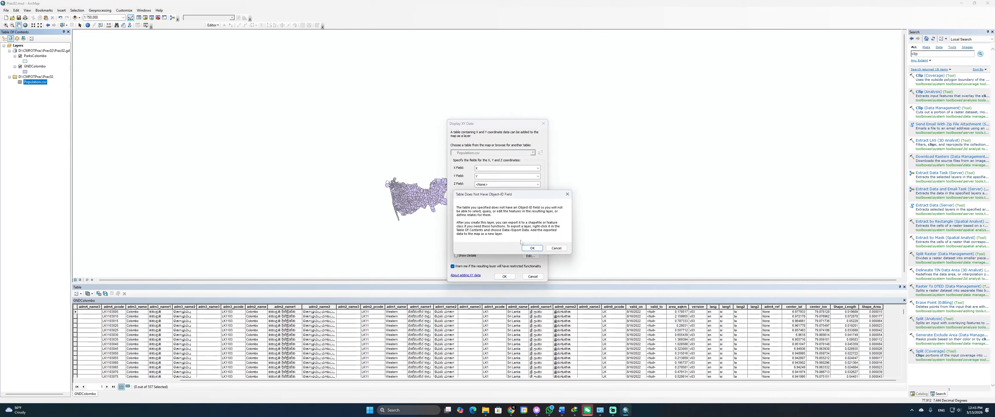
pyautogui.click(531, 245)
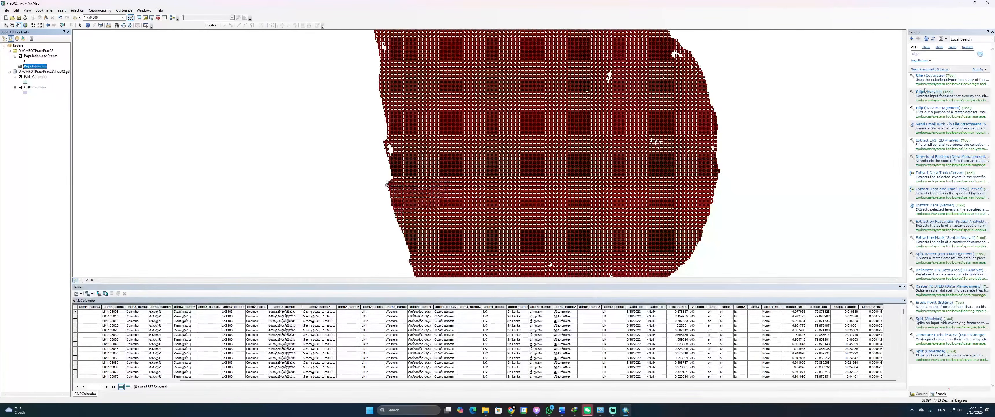
pyautogui.click(932, 109)
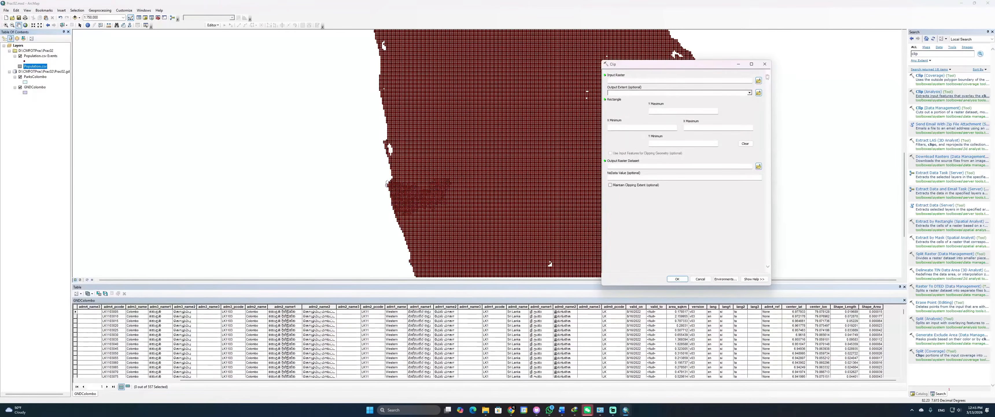
pyautogui.click(765, 63)
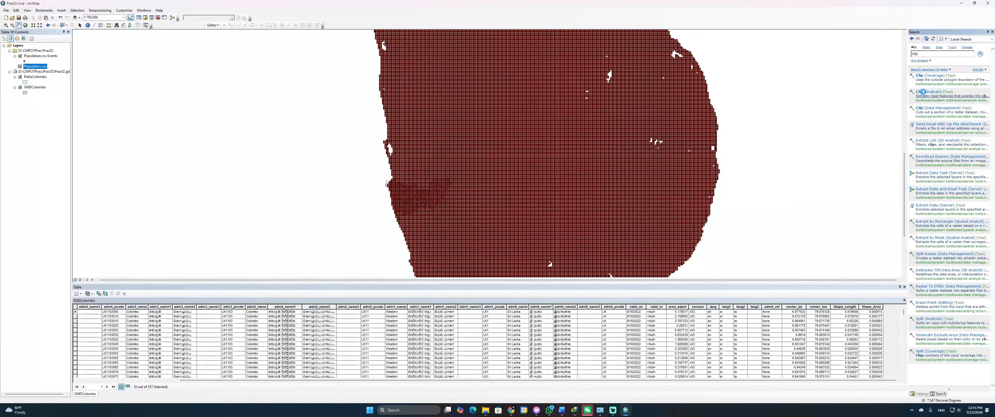
pyautogui.click(924, 92)
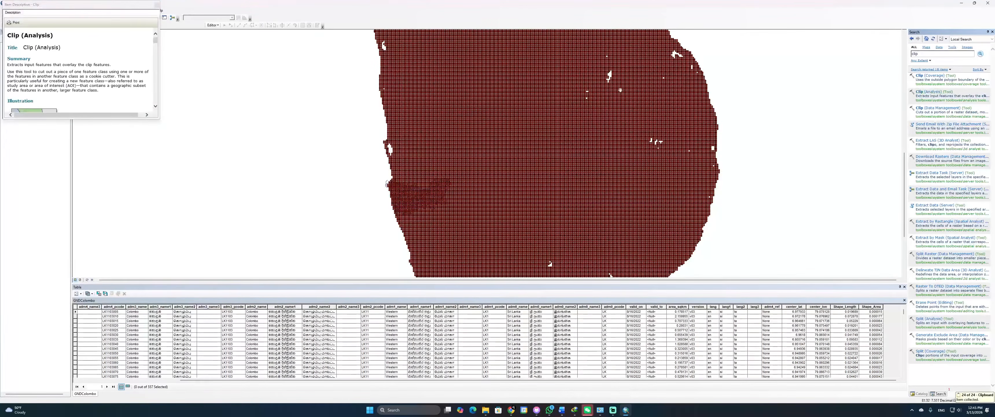
pyautogui.click(156, 5)
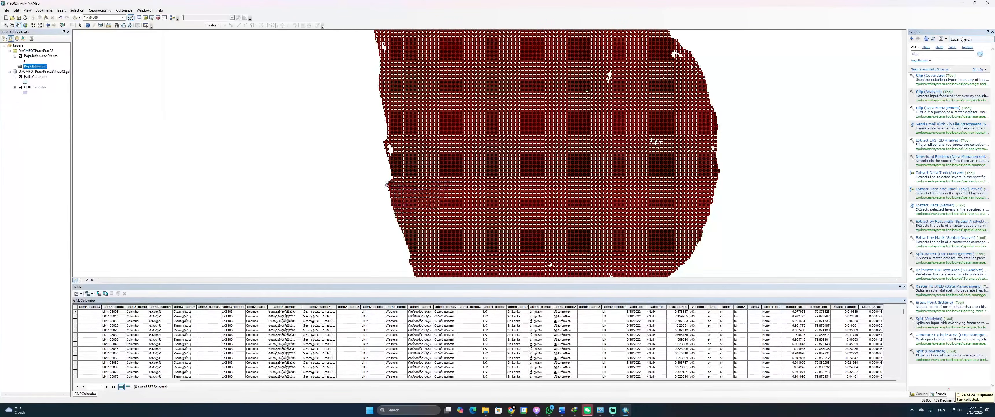
# Clip the Population.csv Events points to GNDColombo, saving the output feature class as Population_Colombo in the geodatabase
pyautogui.click(924, 92)
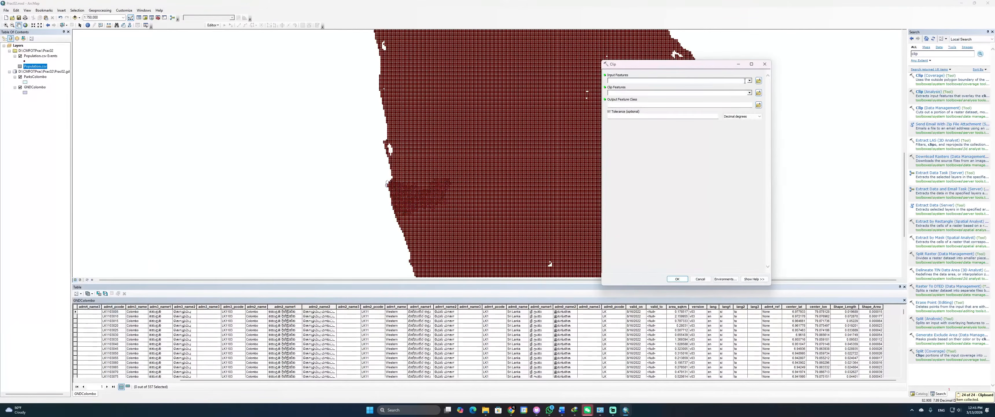
pyautogui.click(750, 81)
pyautogui.click(629, 86)
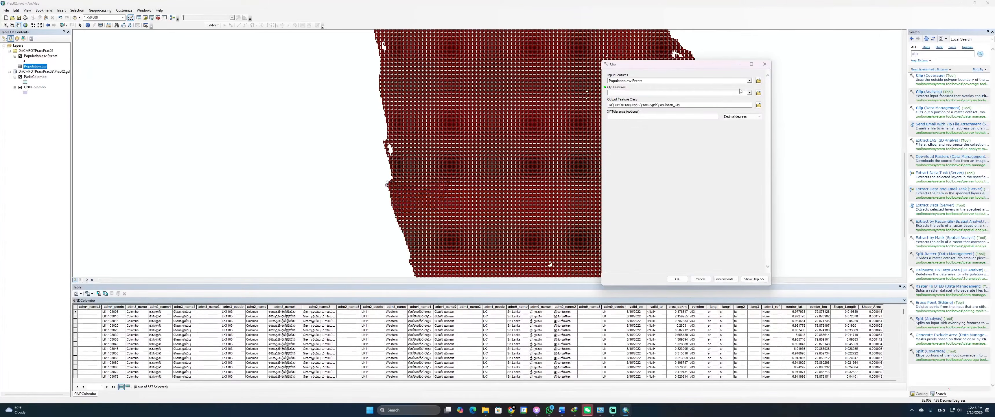
pyautogui.click(749, 93)
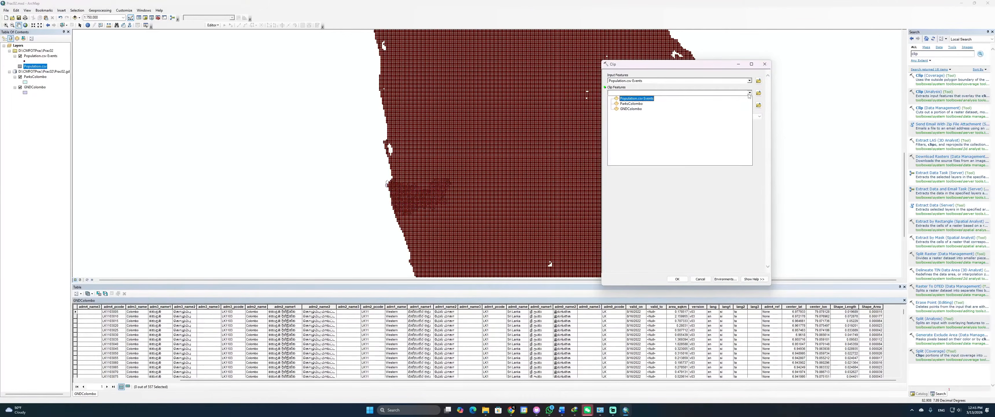
pyautogui.click(637, 109)
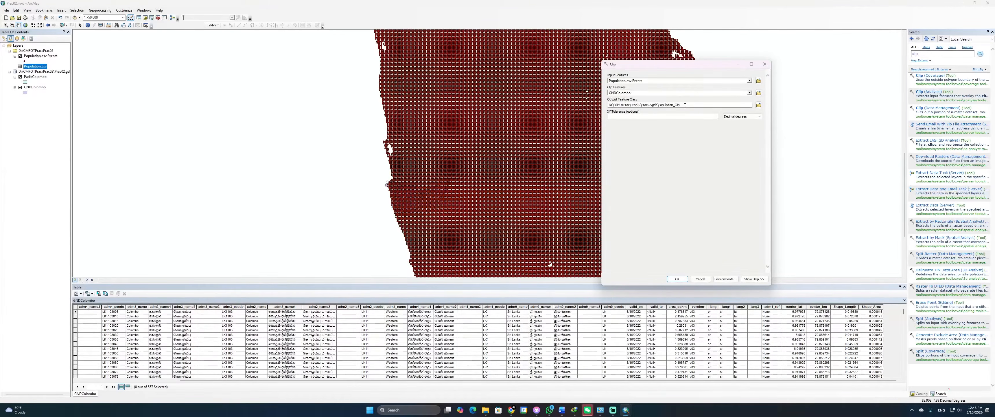
pyautogui.moveTo(684, 105); pyautogui.dragTo(676, 105)
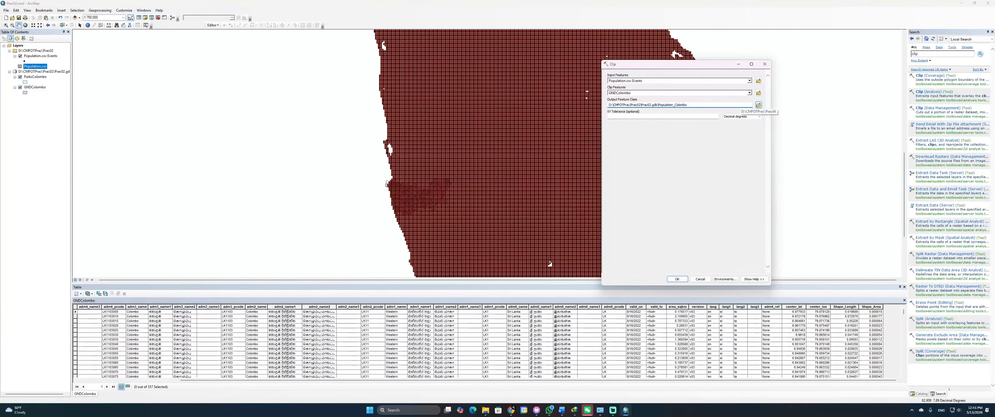
pyautogui.click(724, 152)
pyautogui.click(683, 279)
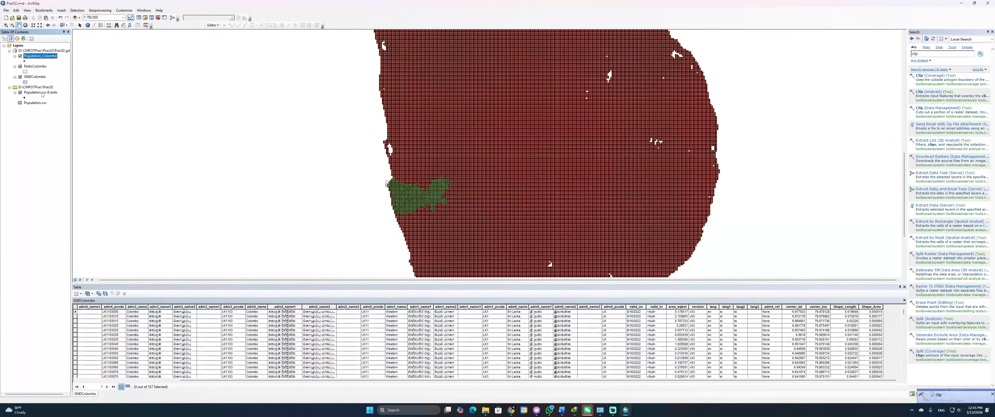
# Remove the Population.csv Events layer and the Population.csv table from the map
pyautogui.rightClick(42, 93)
pyautogui.click(57, 105)
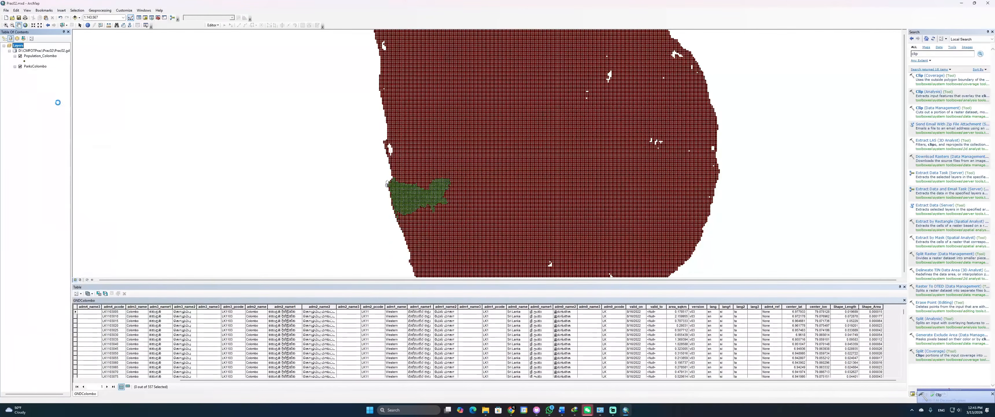
pyautogui.click(35, 92)
pyautogui.rightClick(36, 93)
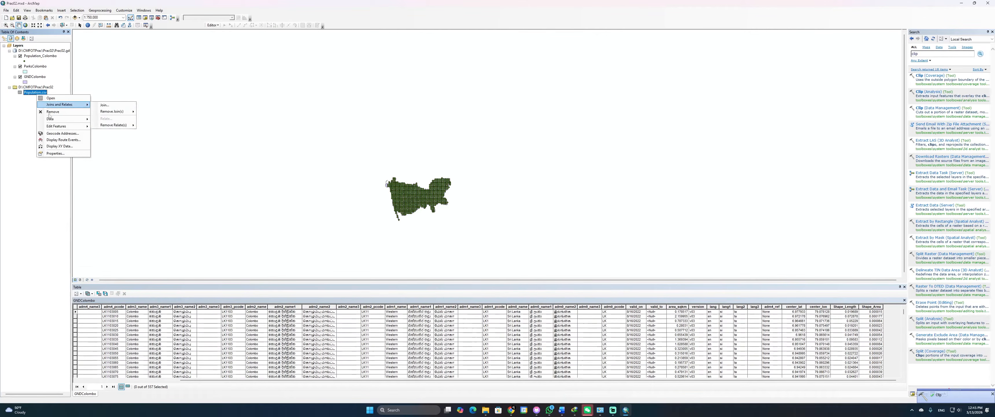
pyautogui.click(52, 112)
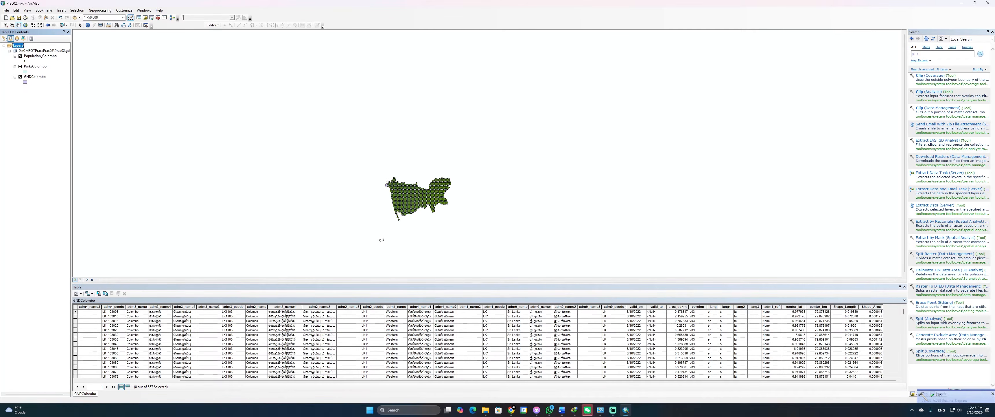
pyautogui.scroll(-5, 394, 230)
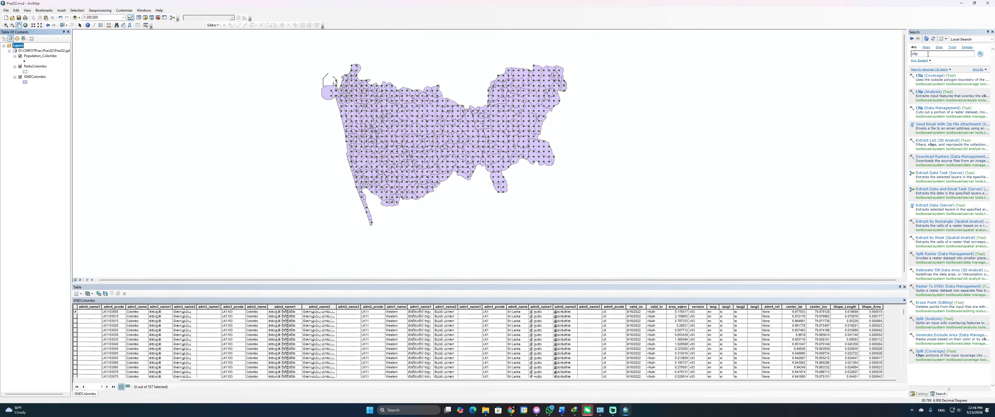
# Search for "spatial join" and open the Spatial Join analysis tool
pyautogui.moveTo(919, 54); pyautogui.dragTo(898, 55)
pyautogui.write('spa')
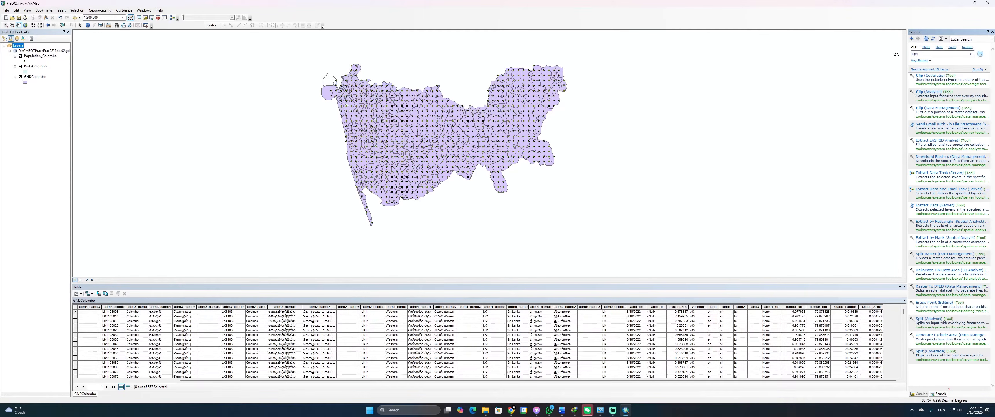
pyautogui.write('tila join')
pyautogui.press('Return')
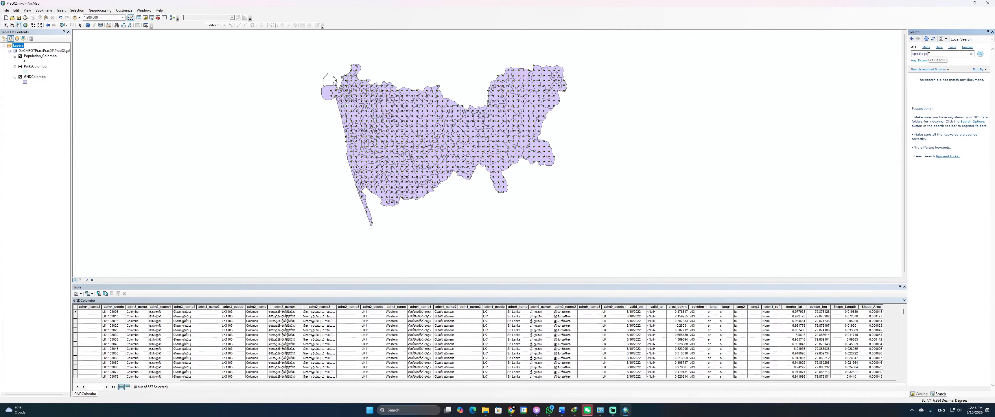
pyautogui.moveTo(933, 54); pyautogui.dragTo(899, 54)
pyautogui.write('sp')
pyautogui.press('Return')
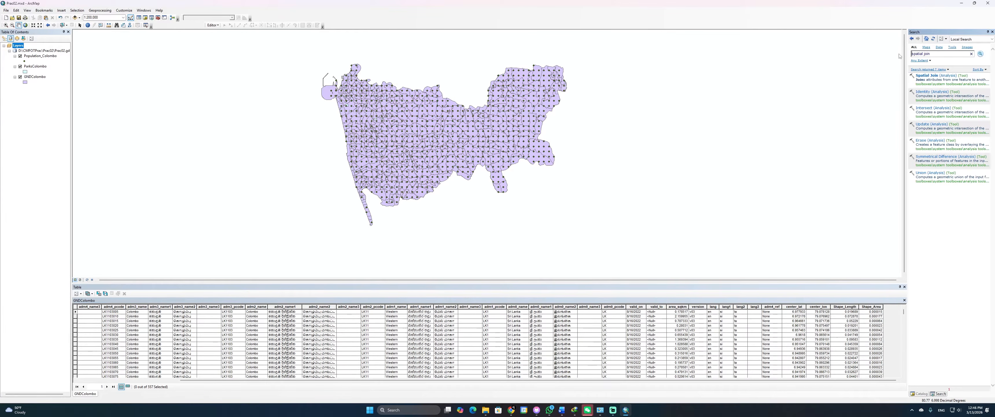
pyautogui.click(928, 75)
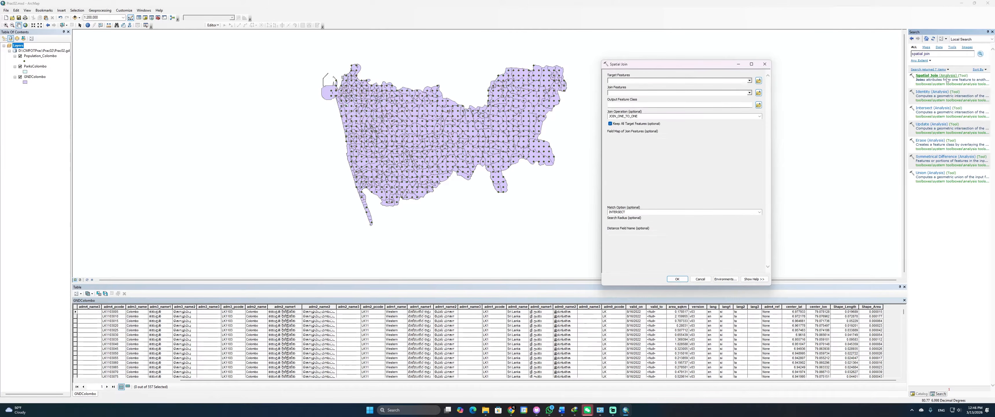
# Set up the spatial join with GNDColombo as target, Population_Colombo as join features and GNDColomboPop as the output name
pyautogui.click(749, 81)
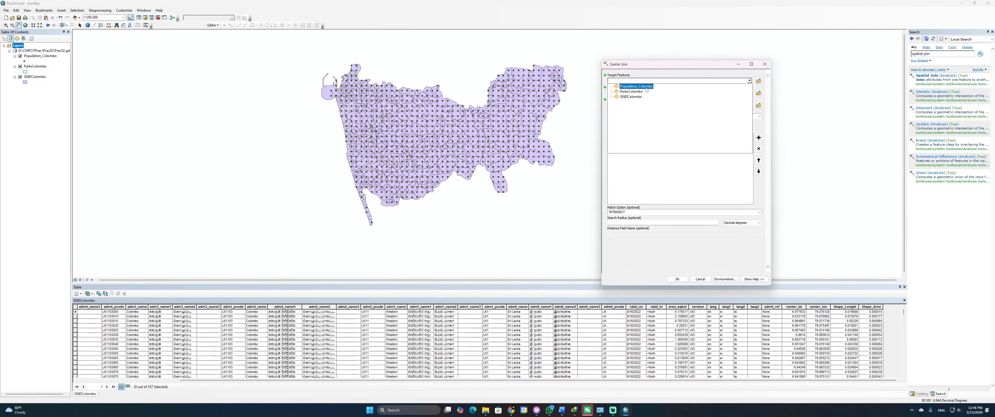
pyautogui.click(632, 96)
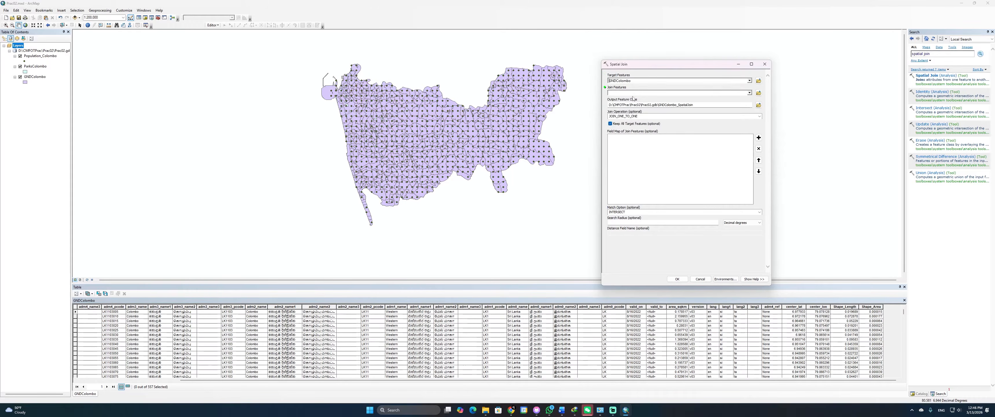
pyautogui.click(750, 93)
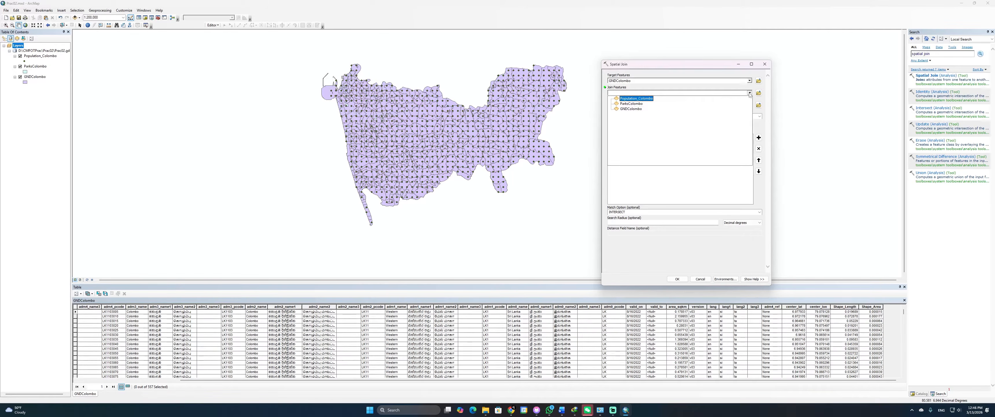
pyautogui.click(636, 98)
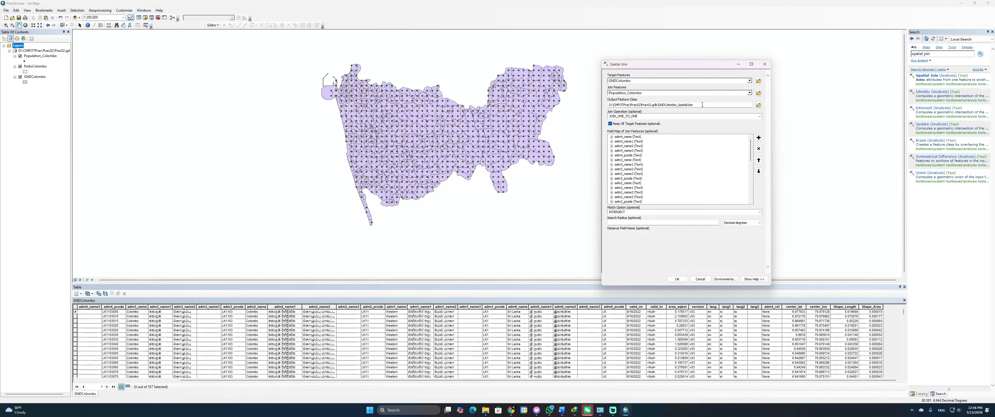
pyautogui.moveTo(703, 105); pyautogui.dragTo(680, 107)
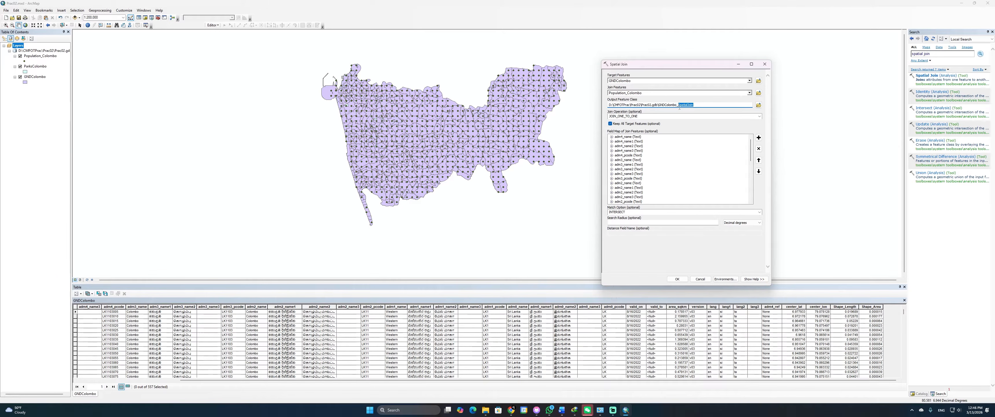
pyautogui.press('BackSpace')
pyautogui.click(655, 115)
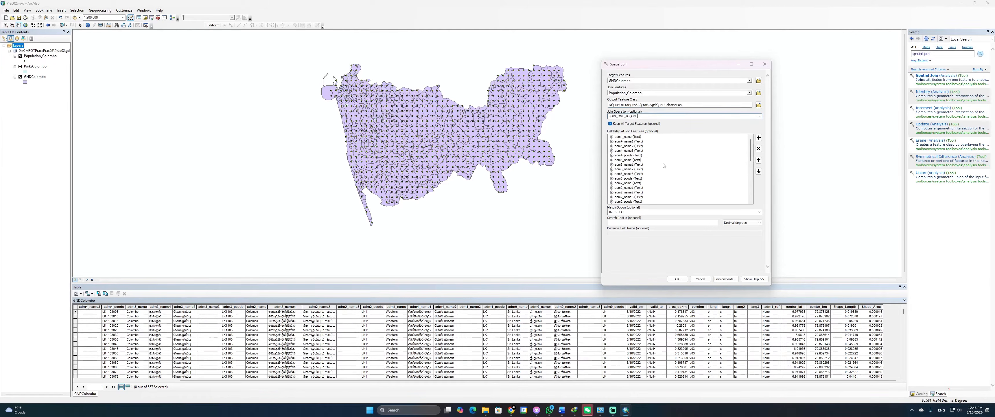
# Set the merge rule of the Population field in the join's field map to Sum
pyautogui.scroll(-9, 650, 182)
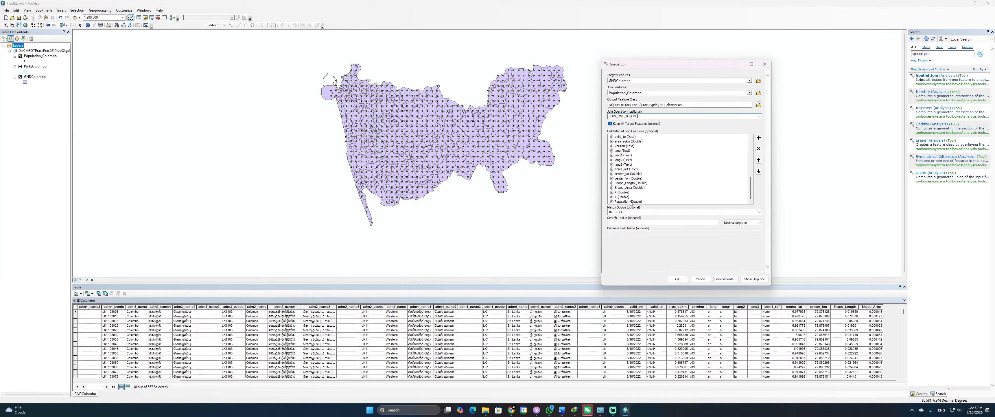
pyautogui.rightClick(632, 202)
pyautogui.moveTo(651, 218)
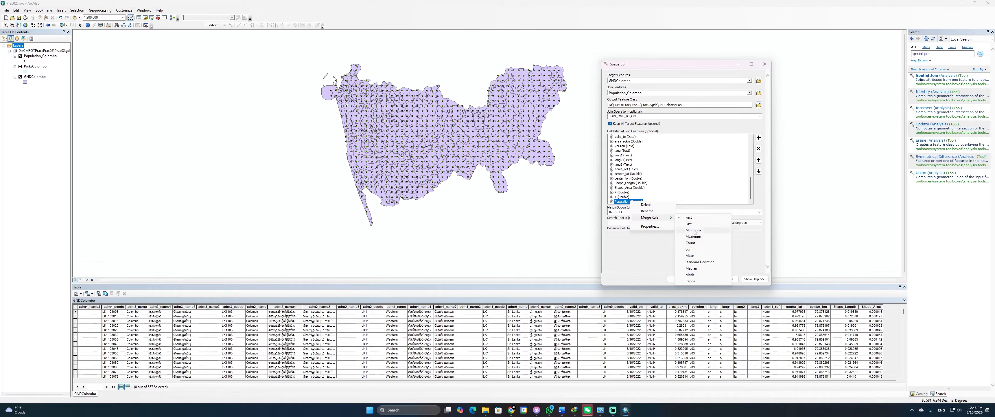
pyautogui.click(691, 249)
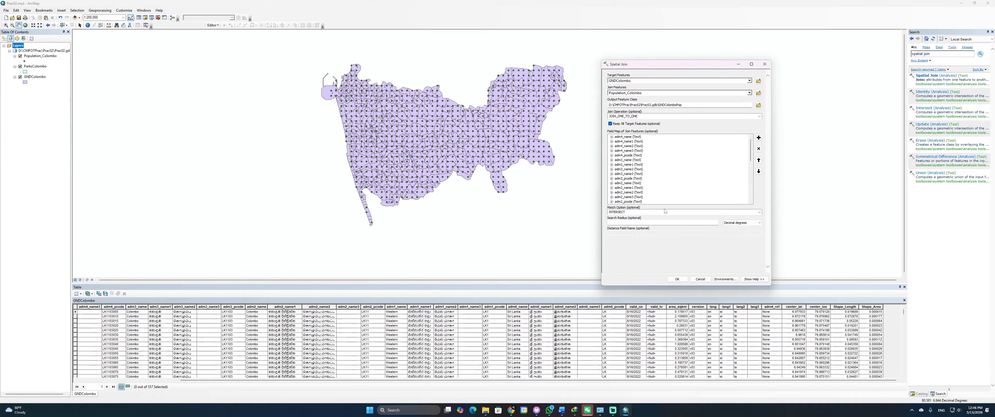
# Set the match option to COMPLETELY_CONTAINS and run the spatial join
pyautogui.click(759, 211)
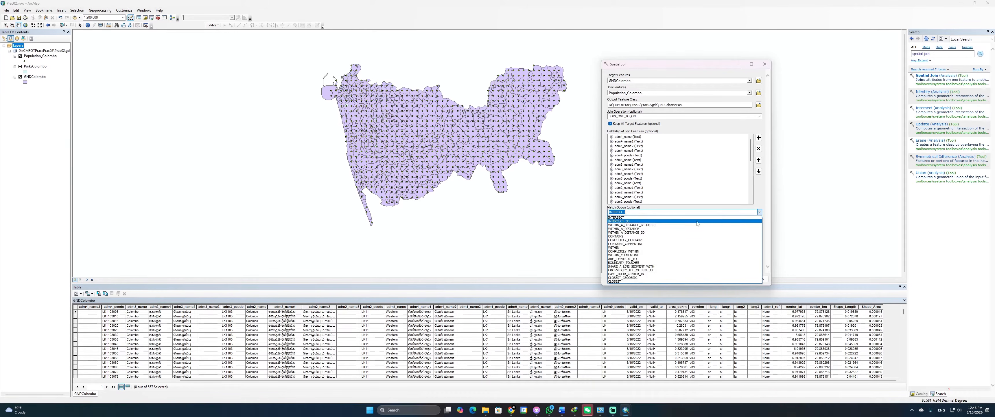
pyautogui.click(653, 240)
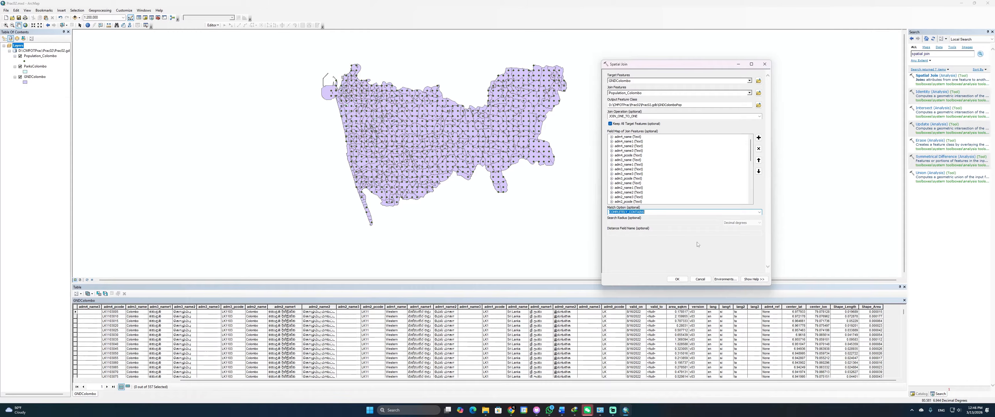
pyautogui.click(676, 278)
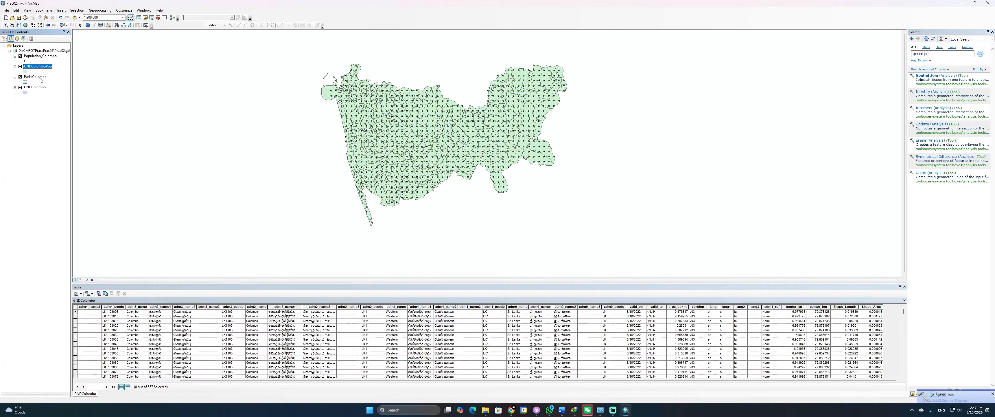
# Remove the GNDColombo and Population_Colombo layers from the map
pyautogui.rightClick(34, 88)
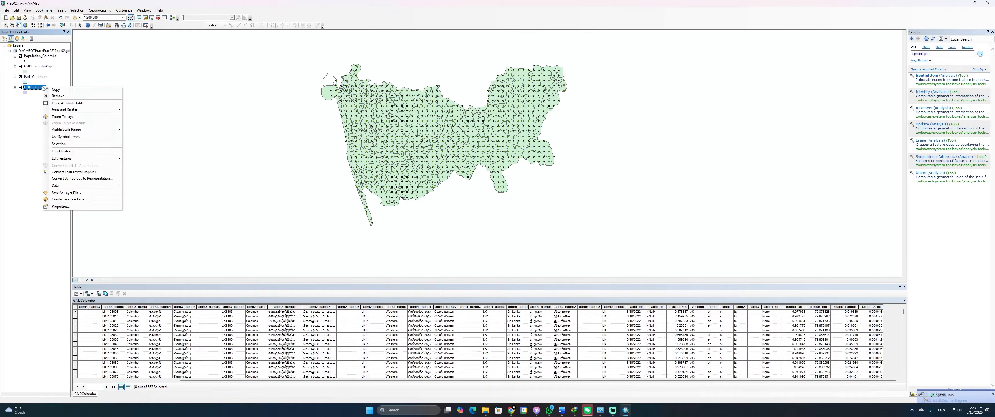
pyautogui.click(59, 97)
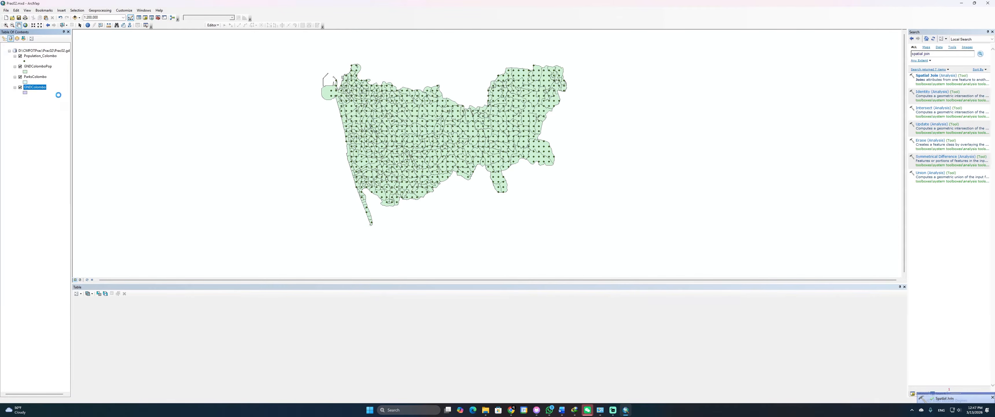
pyautogui.click(47, 56)
pyautogui.rightClick(48, 59)
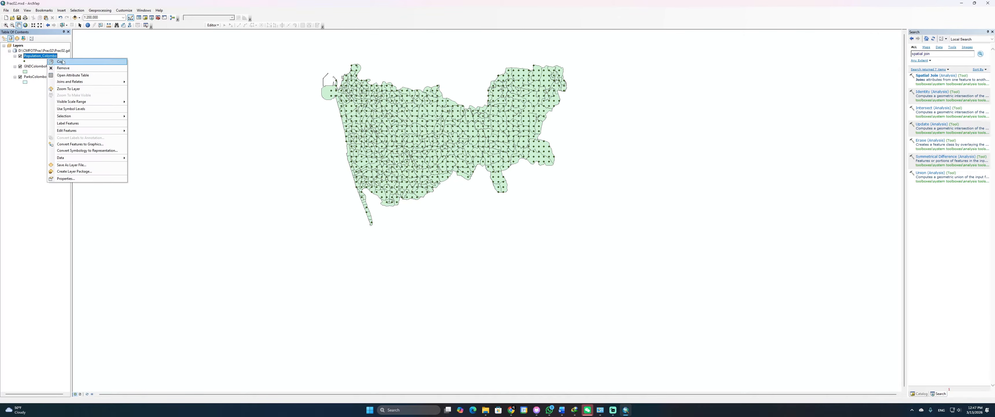
pyautogui.click(69, 72)
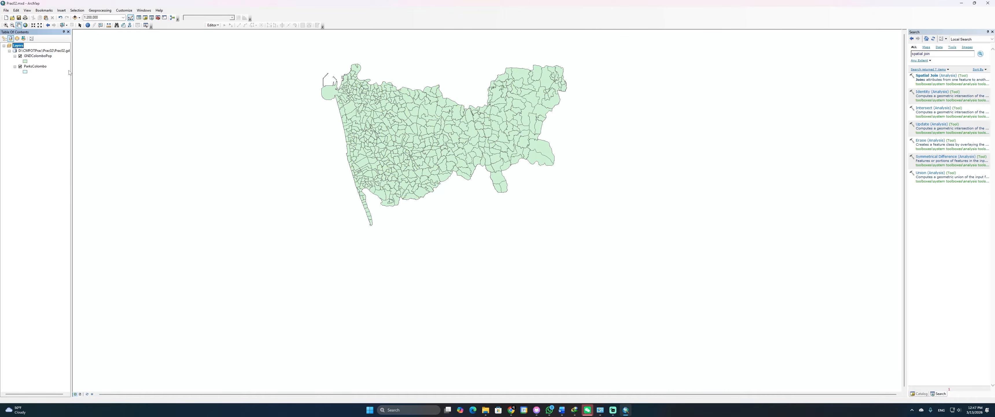
# Open the attribute table of GNDColomboPop and sort its records by the Population field in descending order
pyautogui.rightClick(52, 56)
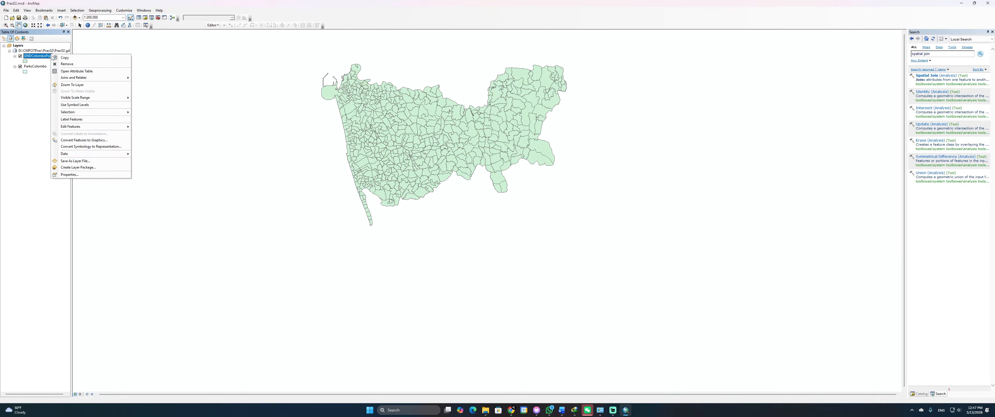
pyautogui.click(68, 77)
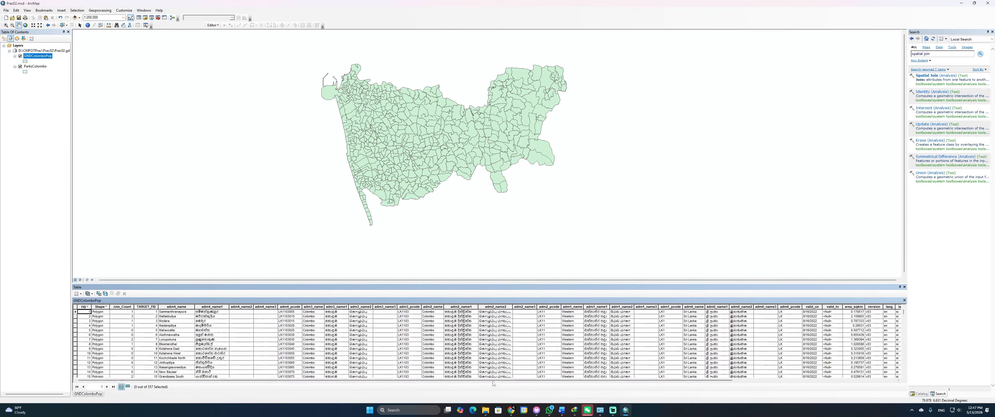
pyautogui.moveTo(405, 380); pyautogui.dragTo(570, 380)
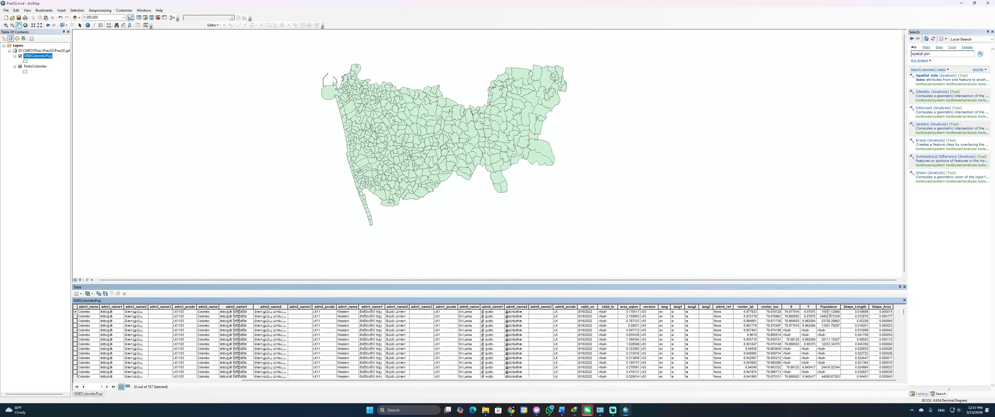
pyautogui.doubleClick(828, 308)
pyautogui.click(828, 308)
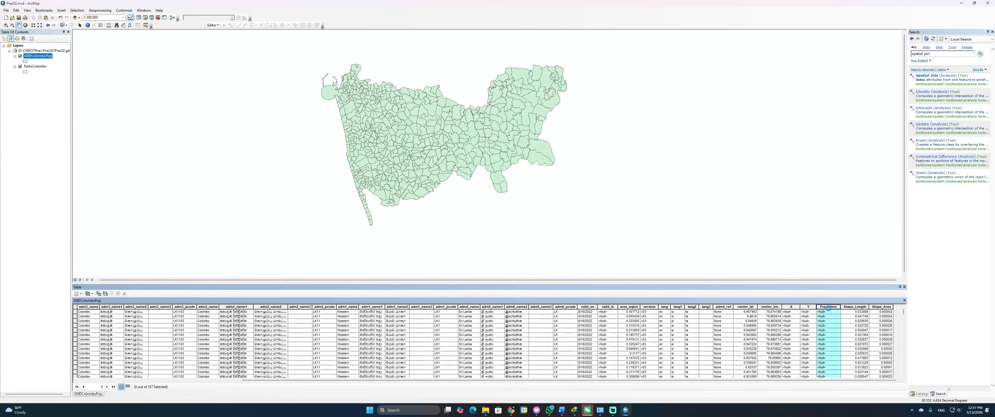
# Check the geographic coordinate system of the GNDColomboPop layer in its source properties
pyautogui.rightClick(38, 57)
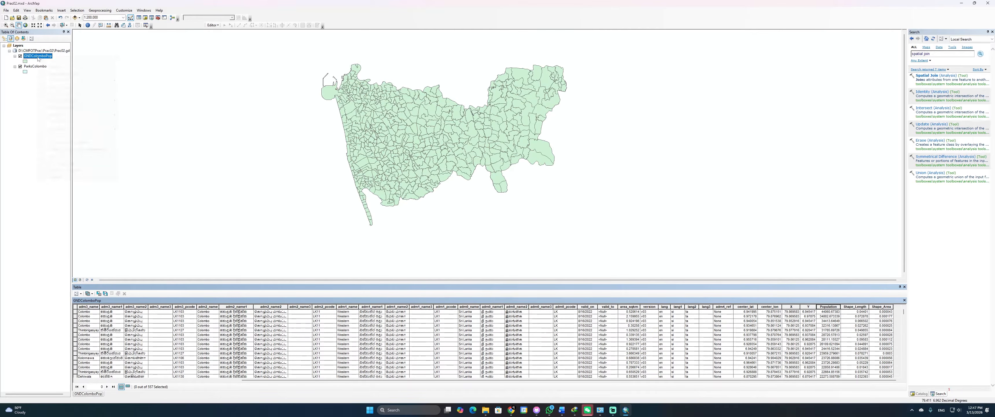
pyautogui.click(69, 176)
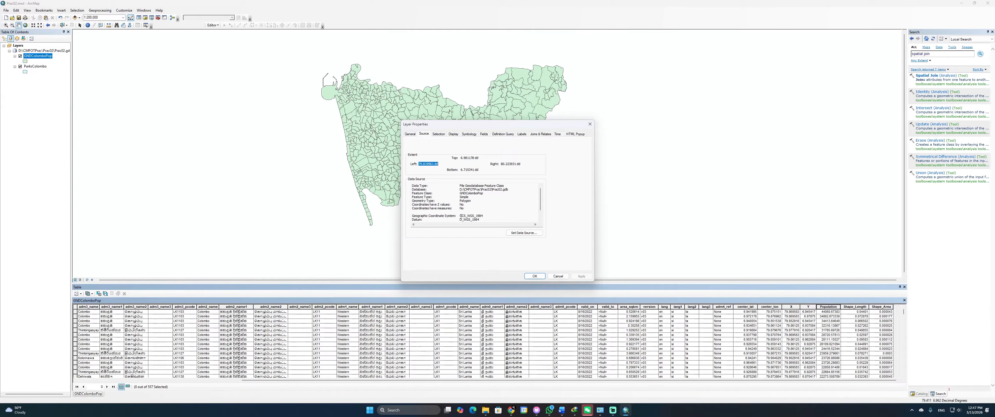
pyautogui.moveTo(460, 215); pyautogui.dragTo(482, 217)
pyautogui.scroll(-1, 477, 206)
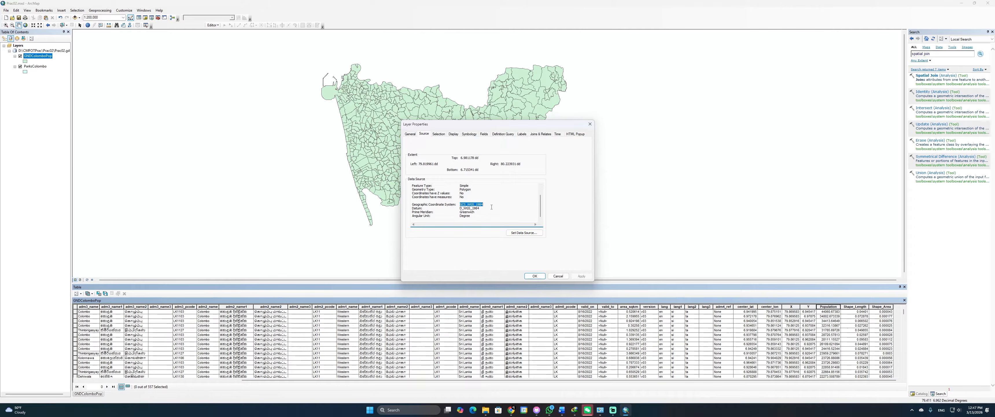
pyautogui.click(590, 124)
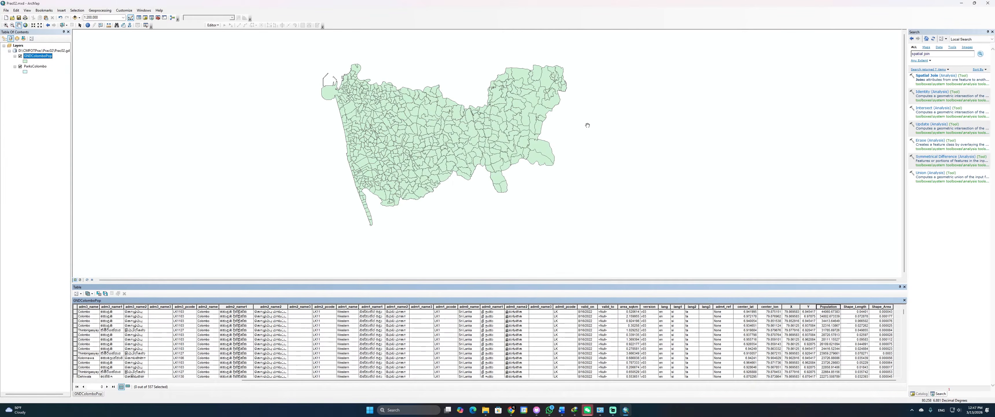
# Search the tools for "projection" and set GNDColomboPop as the input of the Project (Data Management) tool
pyautogui.click(928, 54)
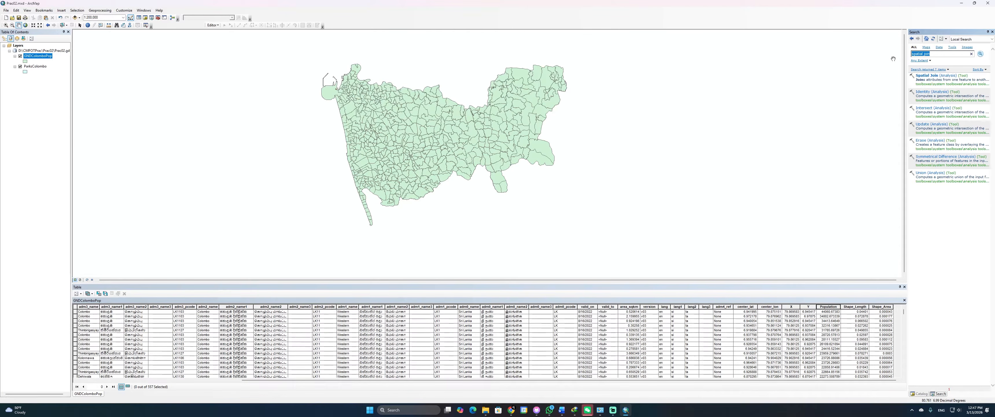
pyautogui.write('projection')
pyautogui.press('Return')
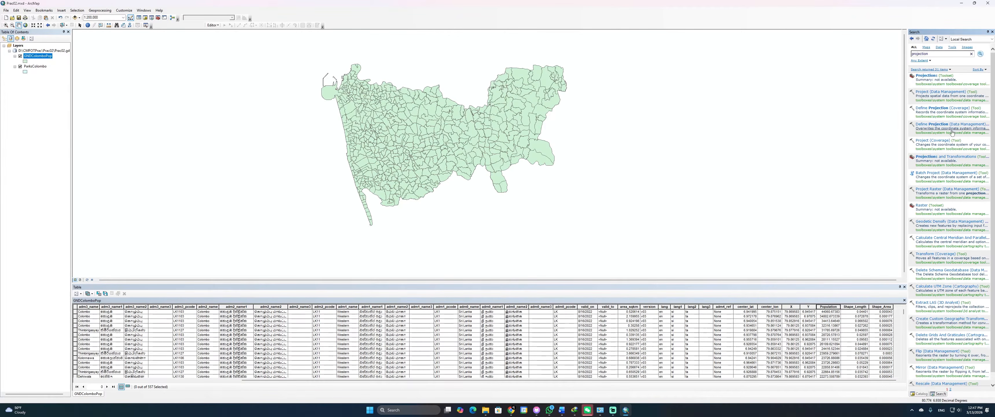
pyautogui.click(938, 92)
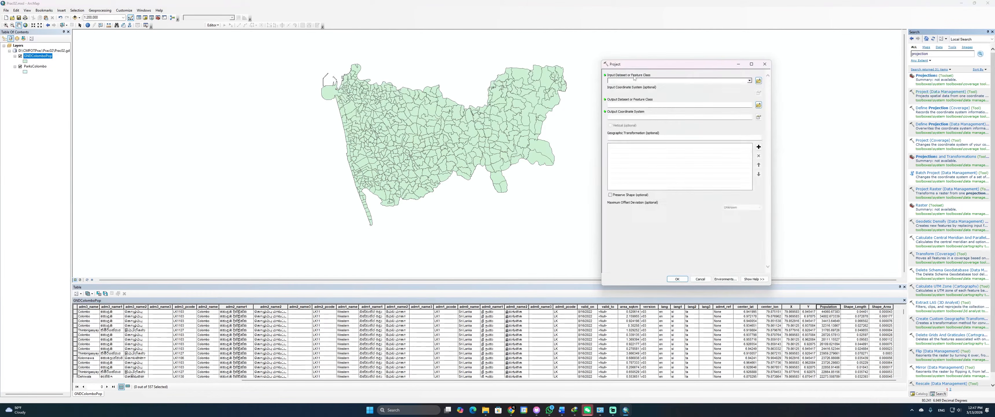
pyautogui.click(750, 80)
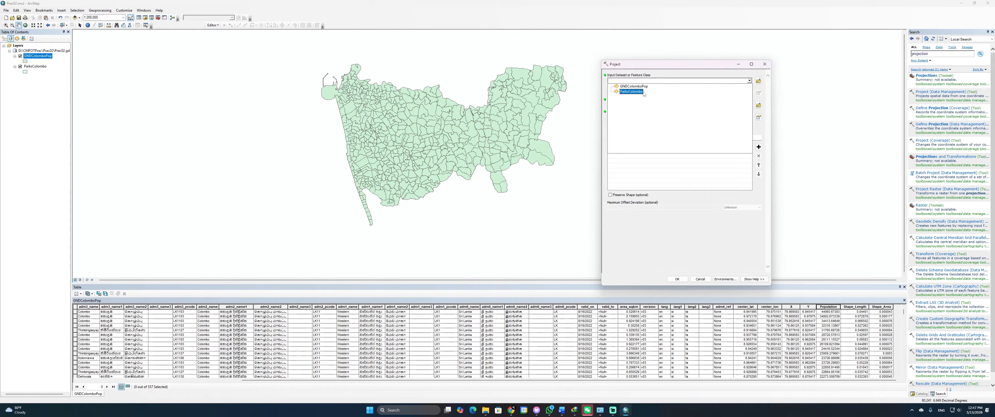
pyautogui.click(643, 89)
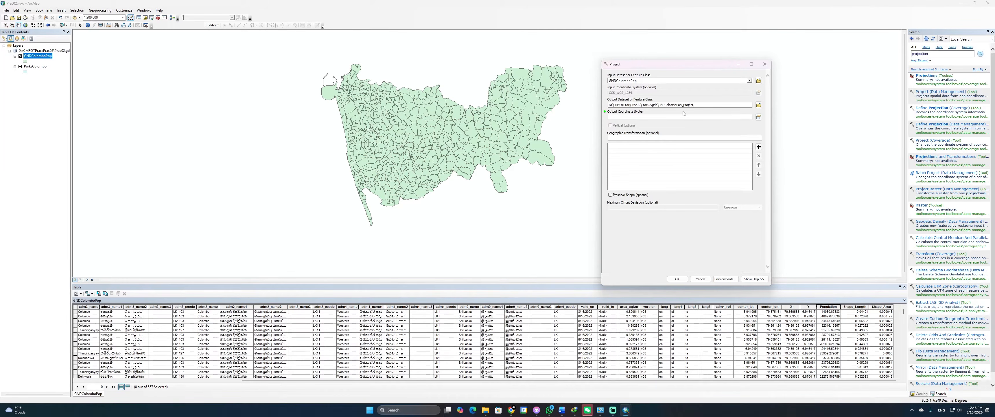
# Set the output coordinate system to the projected national grid Kandawala Sri Lanka Grid and run the projection
pyautogui.click(760, 117)
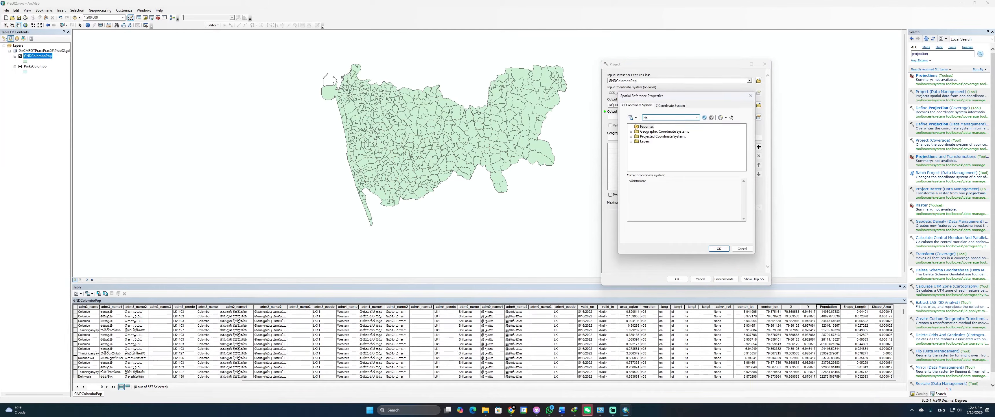
pyautogui.press('Return')
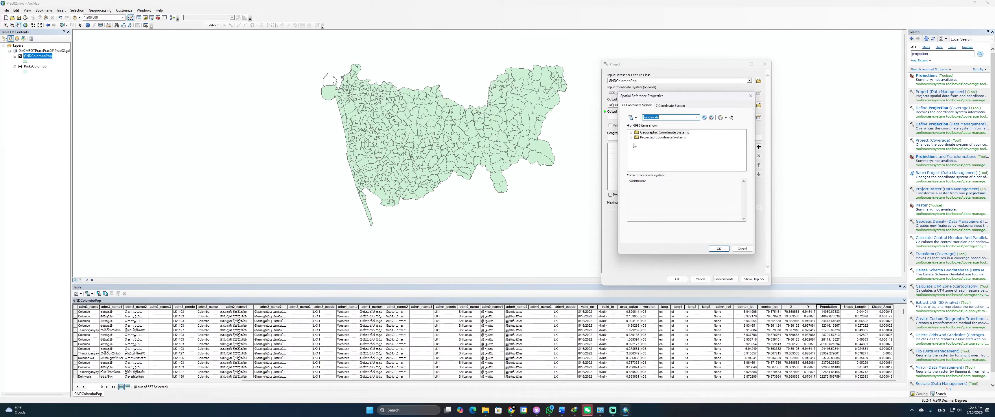
pyautogui.click(631, 137)
pyautogui.click(637, 142)
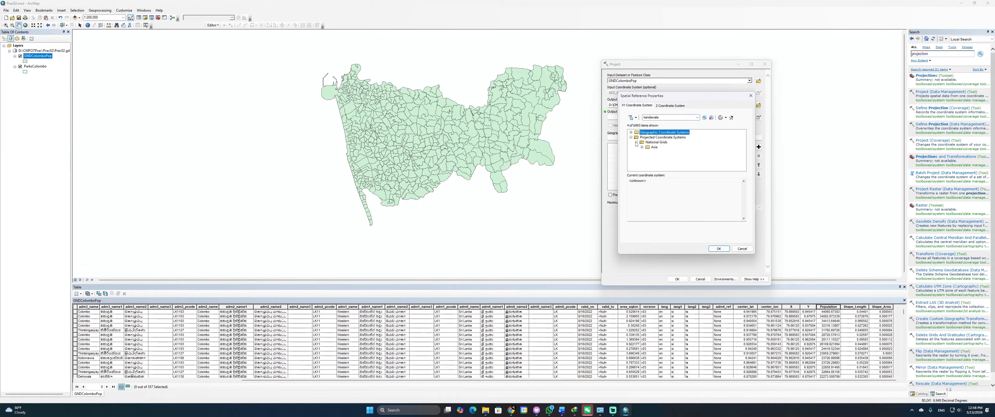
pyautogui.click(641, 147)
pyautogui.click(661, 163)
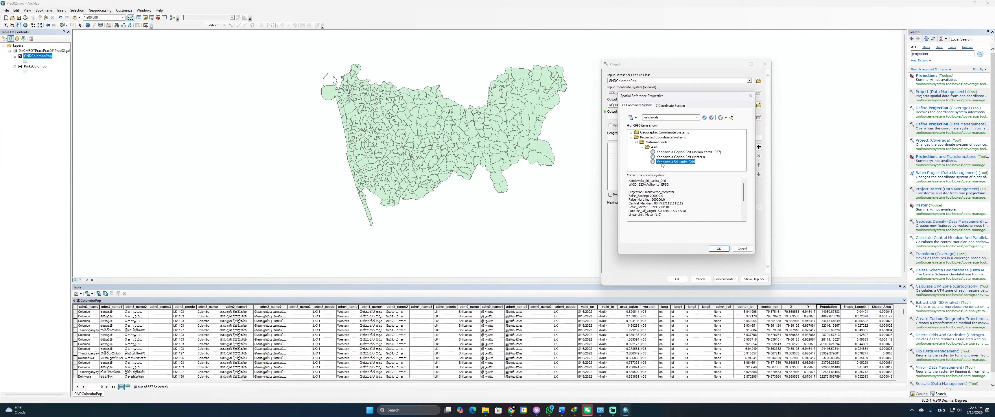
pyautogui.click(718, 249)
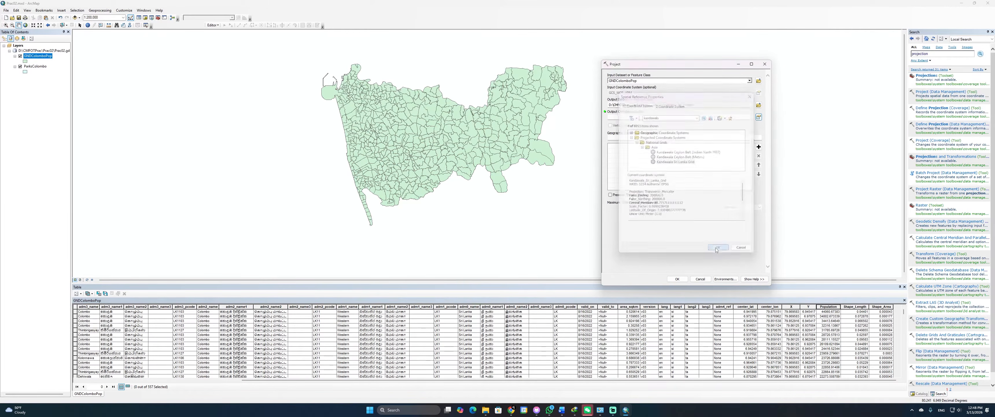
pyautogui.click(677, 278)
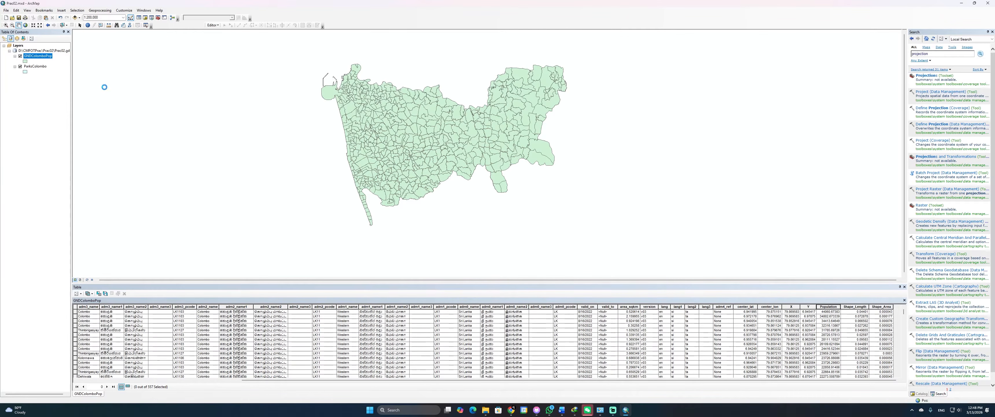
# Remove the unprojected GNDColomboPop layer from the map
pyautogui.click(48, 68)
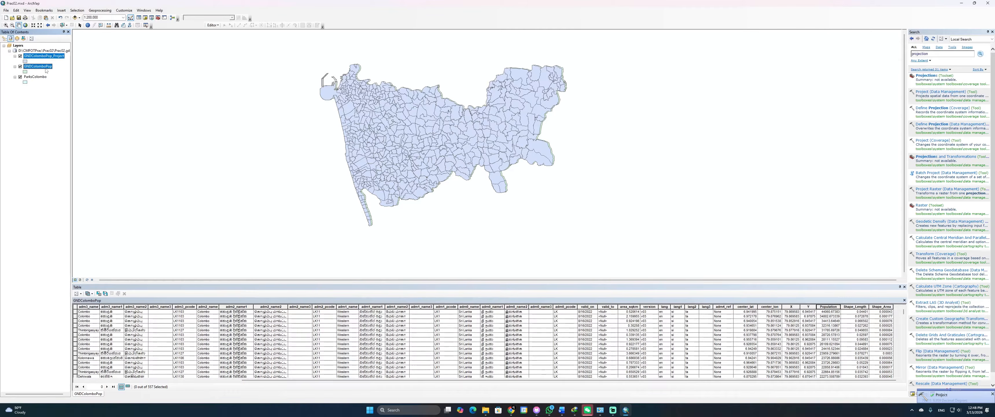
pyautogui.rightClick(48, 69)
pyautogui.click(63, 78)
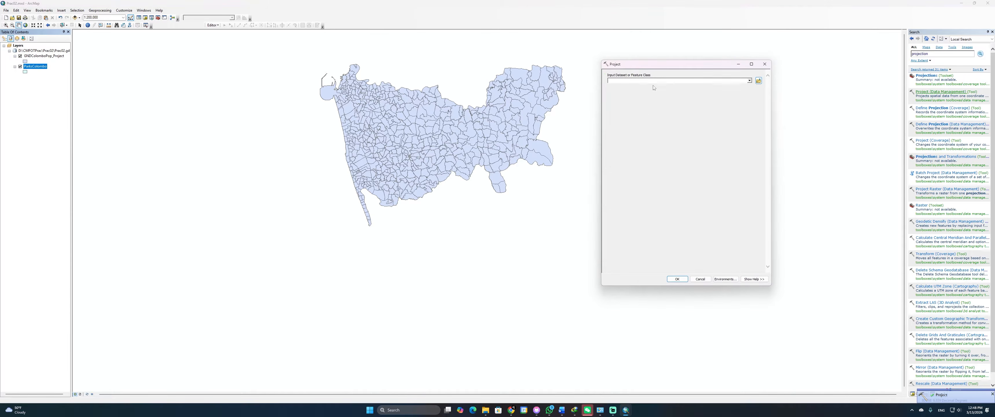
# Project ParksColombo to Kandawala_Sri_Lanka_Grid, taking the coordinate system from the existing map layers
pyautogui.click(750, 82)
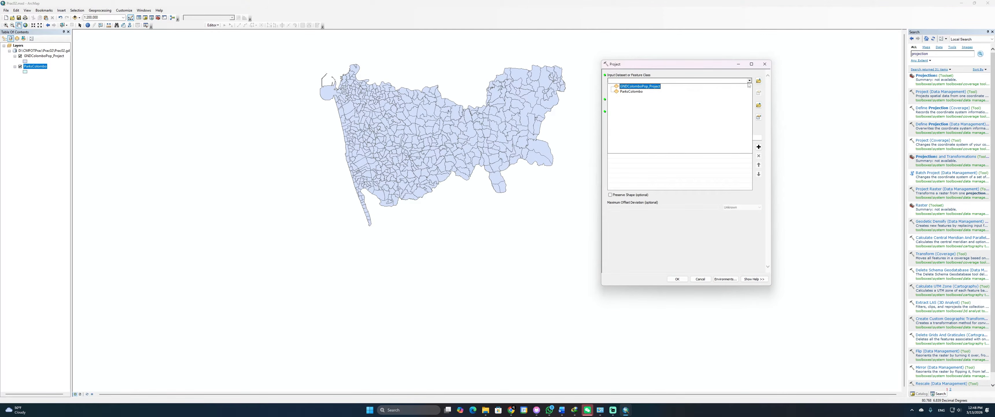
pyautogui.click(638, 92)
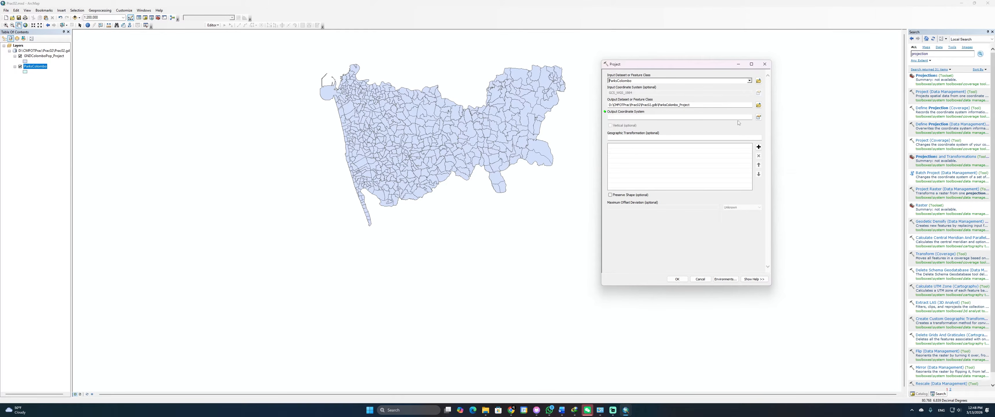
pyautogui.click(759, 118)
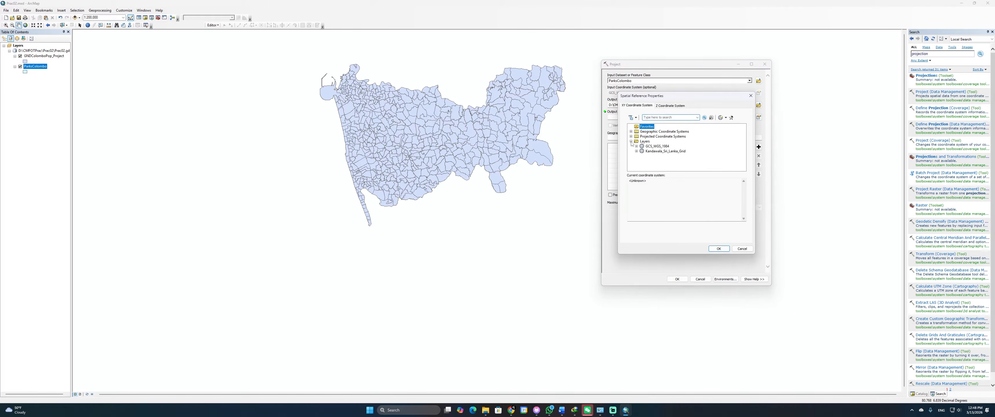
pyautogui.click(646, 151)
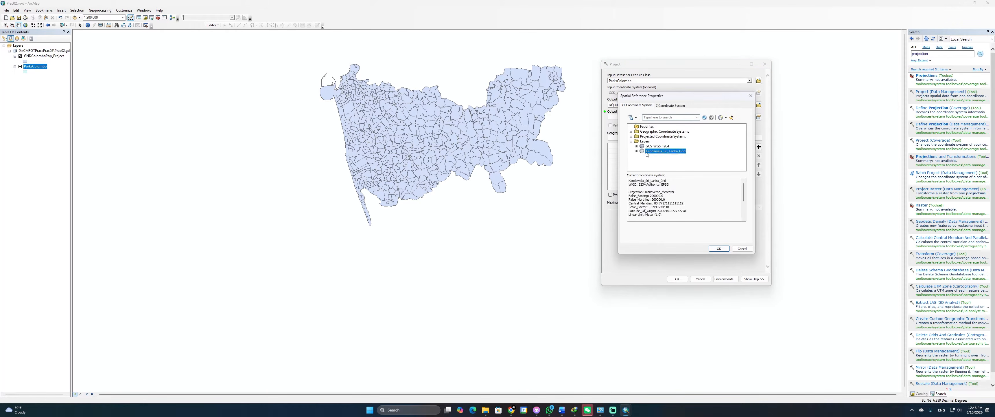
pyautogui.click(714, 248)
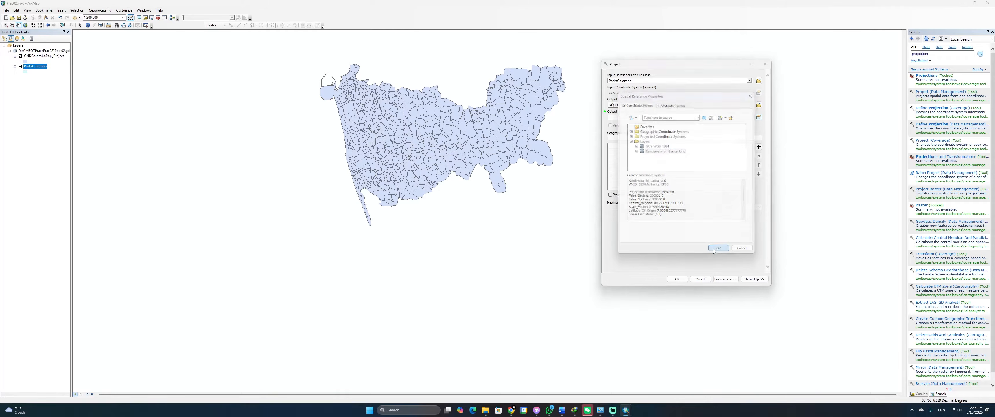
pyautogui.click(679, 281)
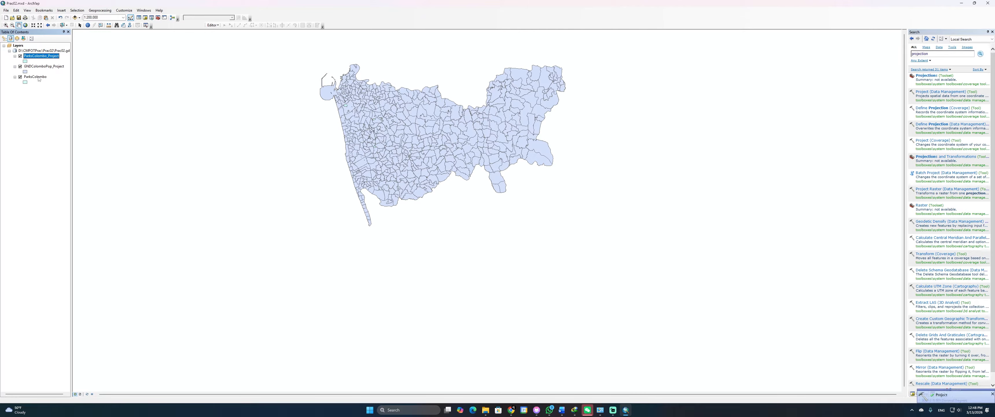
# Remove the unprojected ParksColombo layer from the map
pyautogui.click(44, 76)
pyautogui.rightClick(42, 77)
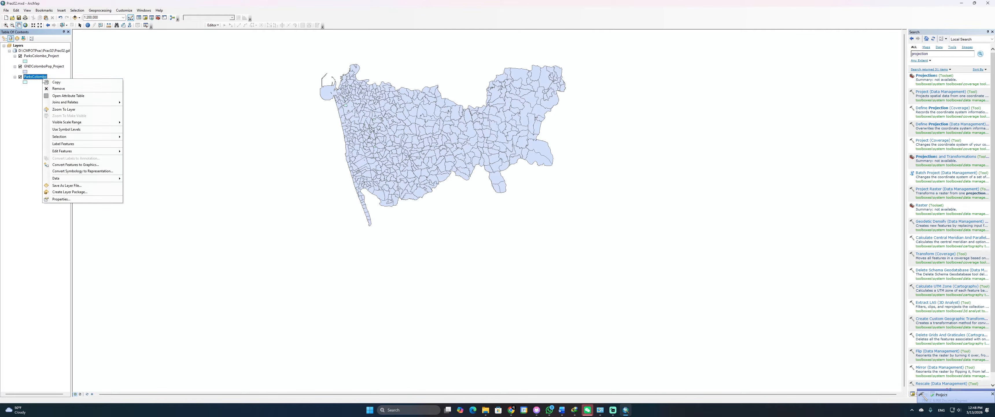
pyautogui.click(57, 89)
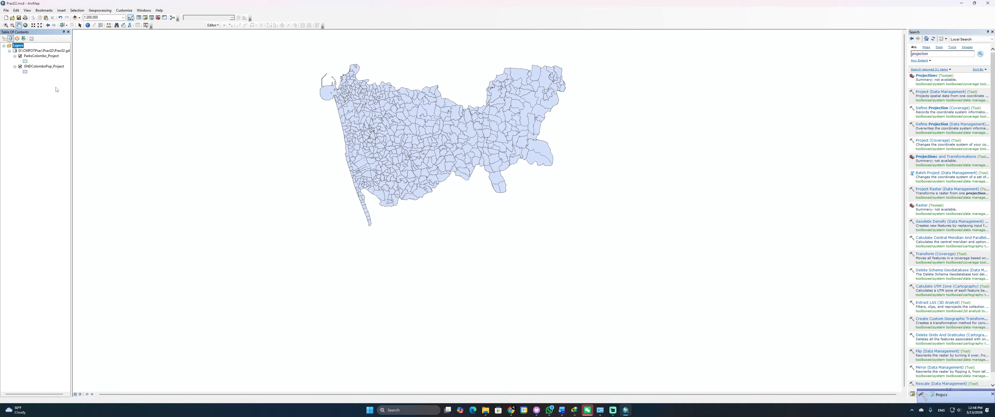
# Open the attribute table of GNDColomboPop_Project and bring its Population and shape fields into view
pyautogui.click(55, 68)
pyautogui.rightClick(55, 68)
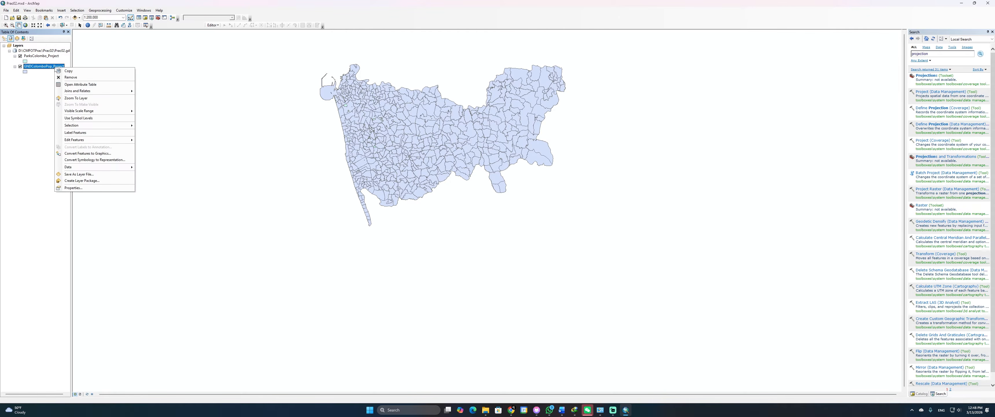
pyautogui.click(75, 85)
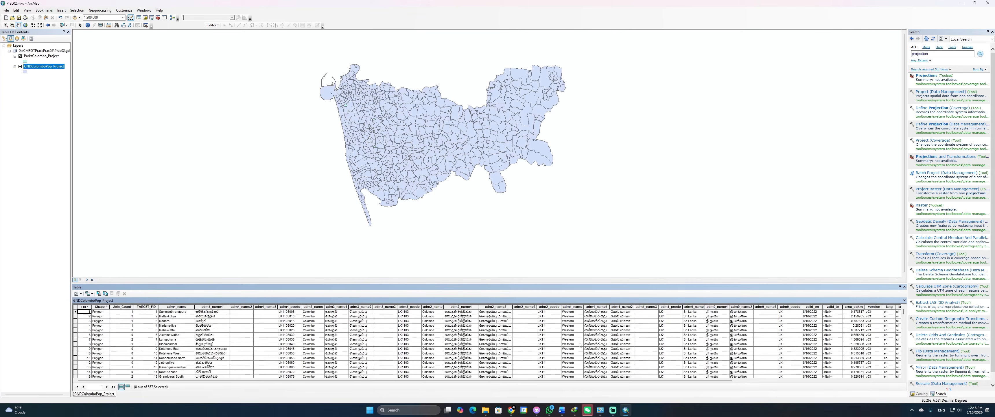
pyautogui.moveTo(703, 379); pyautogui.dragTo(720, 378)
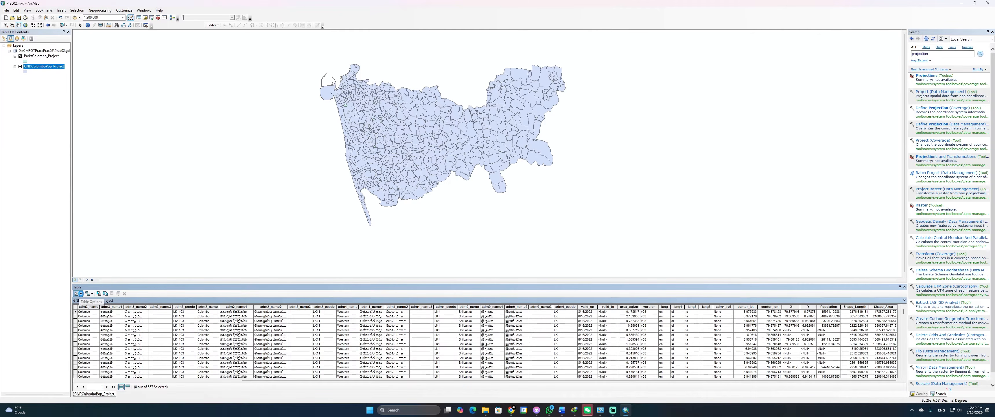
# Add a field named Area with type Double to the GNDColomboPop_Project table
pyautogui.click(81, 293)
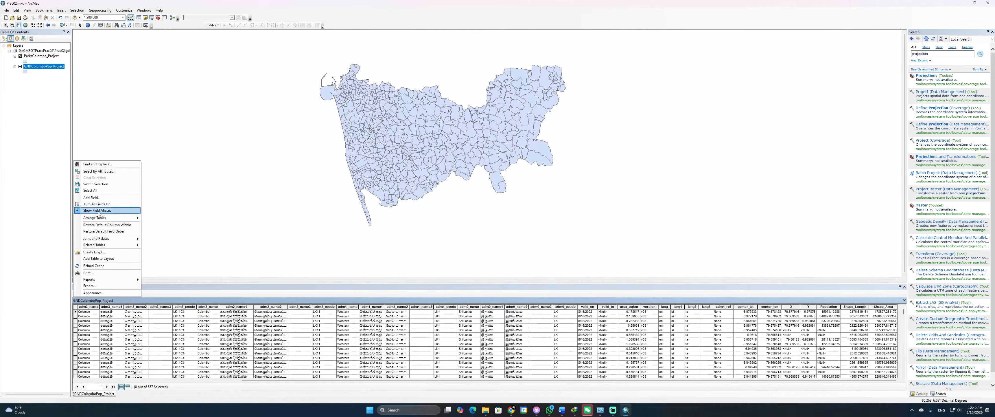
pyautogui.click(92, 198)
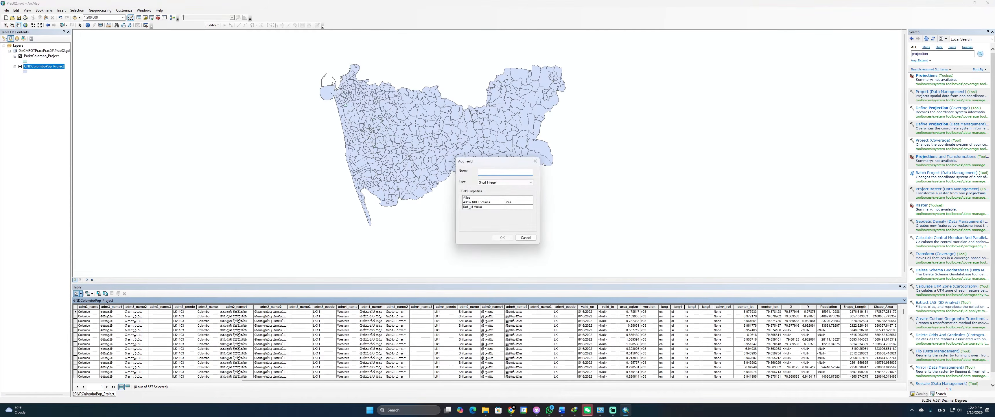
pyautogui.write('Area')
pyautogui.click(490, 182)
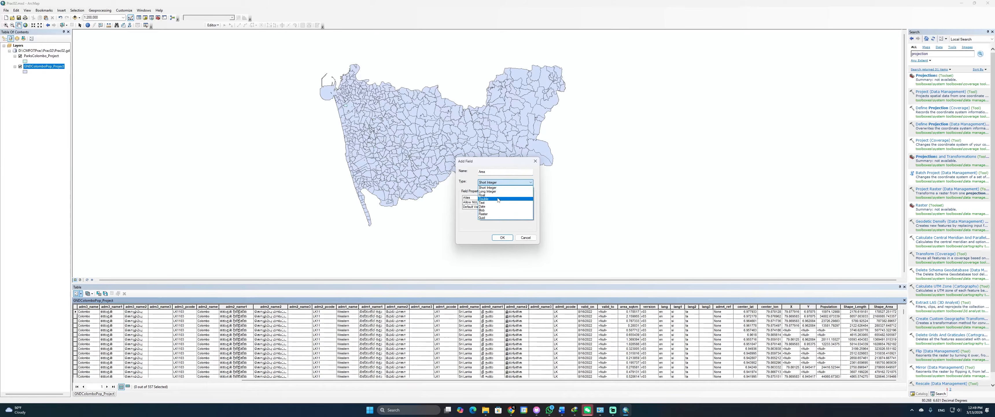
pyautogui.click(498, 200)
pyautogui.click(502, 238)
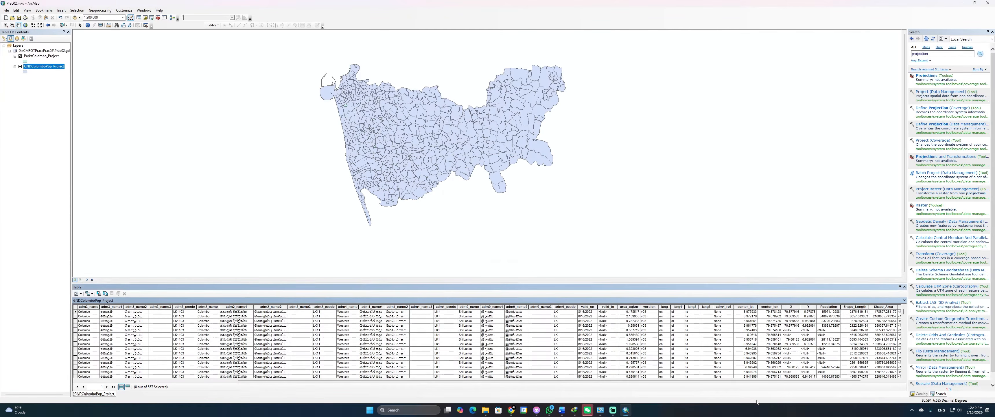
# Calculate the geometry area for the Area field in square kilometers, using the data source's coordinate system
pyautogui.moveTo(772, 380); pyautogui.dragTo(811, 380)
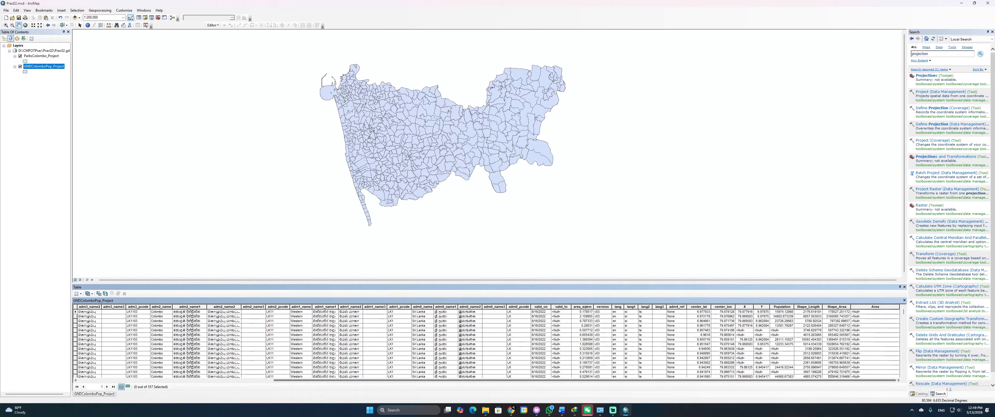
pyautogui.click(868, 307)
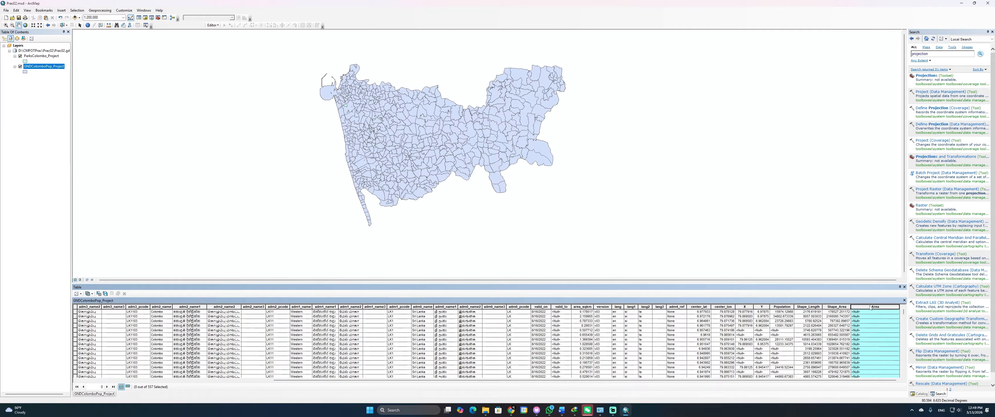
pyautogui.rightClick(870, 308)
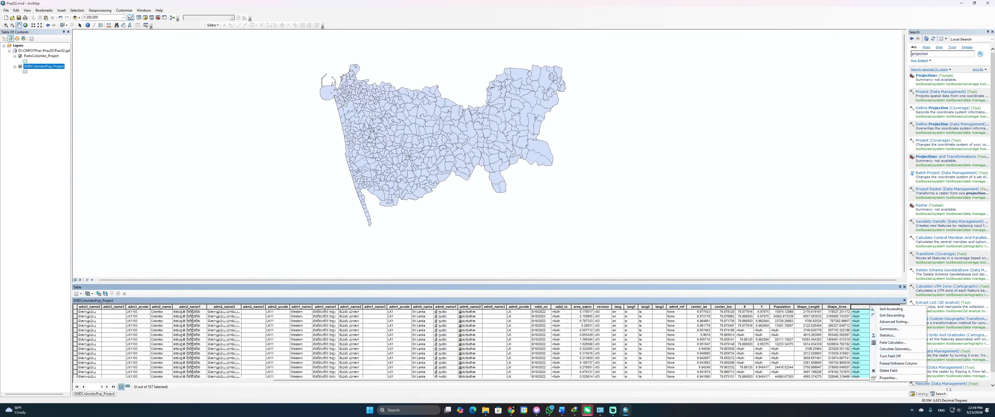
pyautogui.click(900, 350)
pyautogui.click(484, 212)
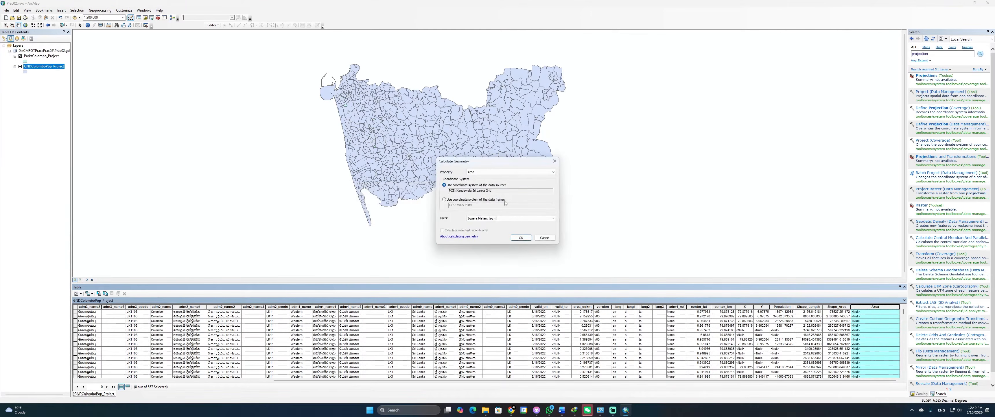
pyautogui.click(507, 218)
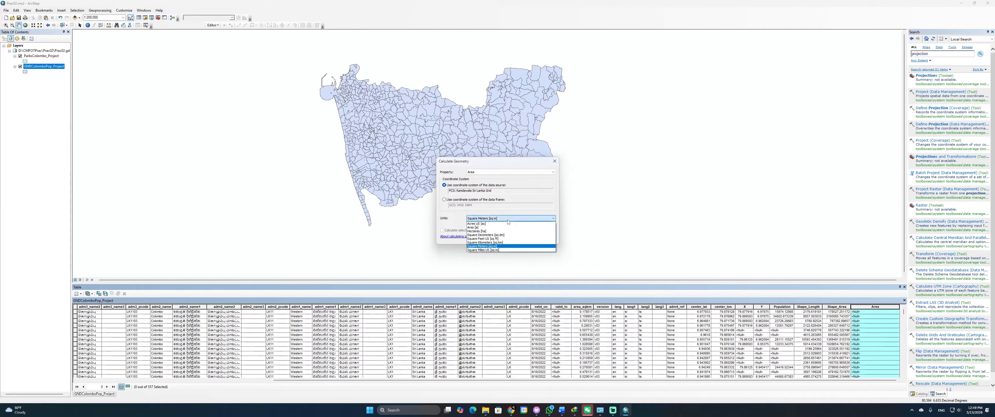
pyautogui.click(498, 243)
pyautogui.click(522, 239)
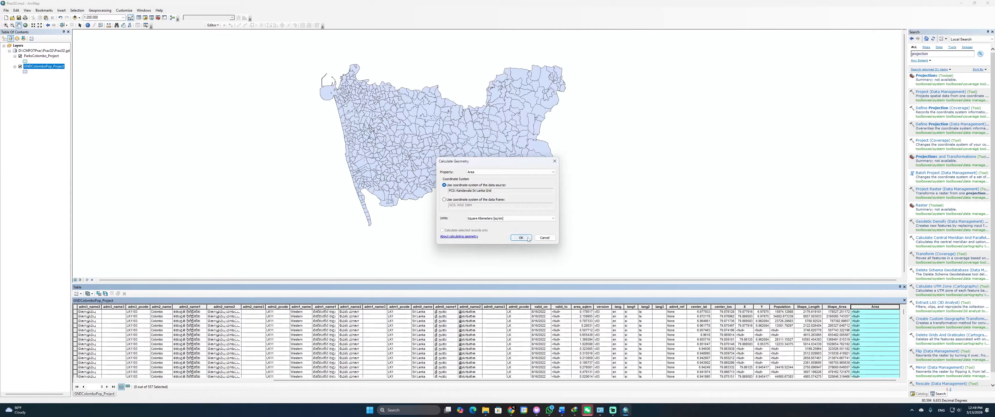
pyautogui.click(485, 215)
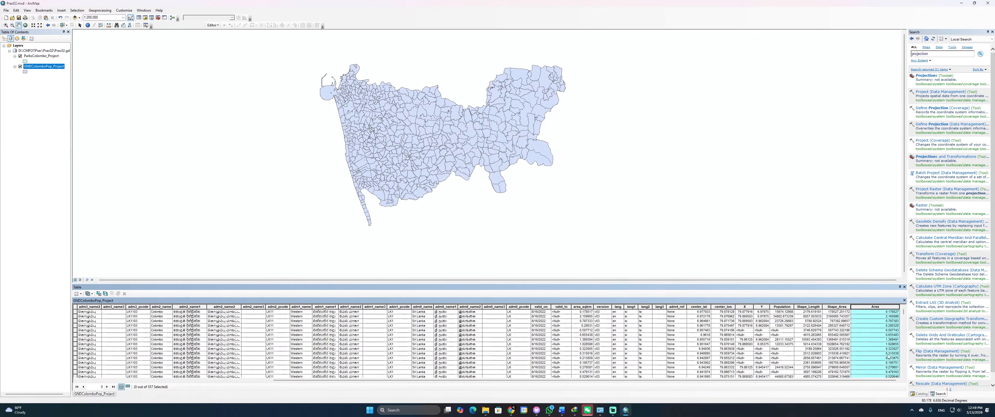
# Add a field named PopDensity with a decimal number type to the GNDColomboPop_Project table
pyautogui.click(76, 293)
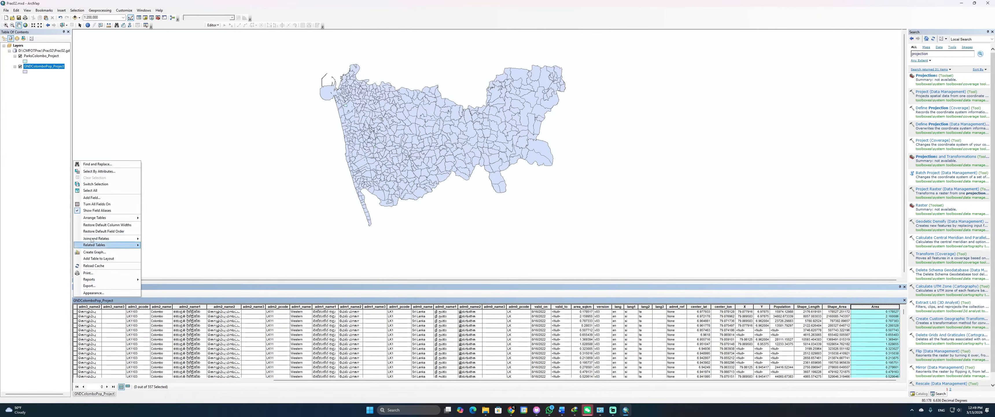
pyautogui.click(136, 202)
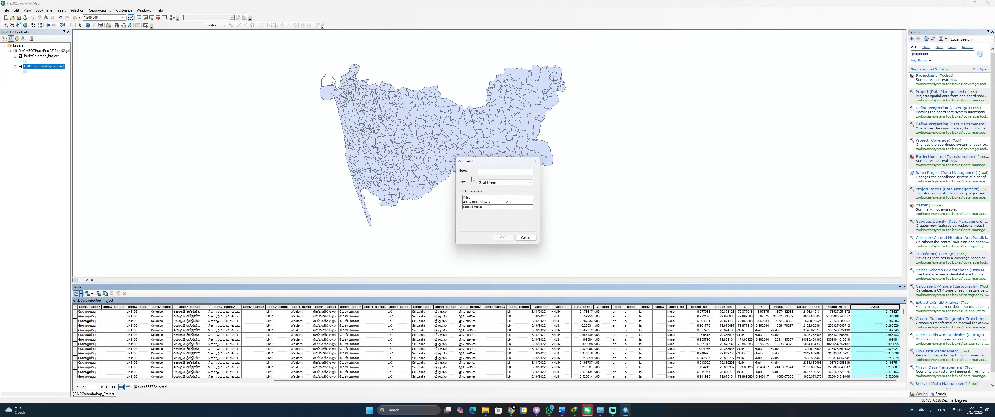
pyautogui.write('D')
pyautogui.write('P')
pyautogui.write('op')
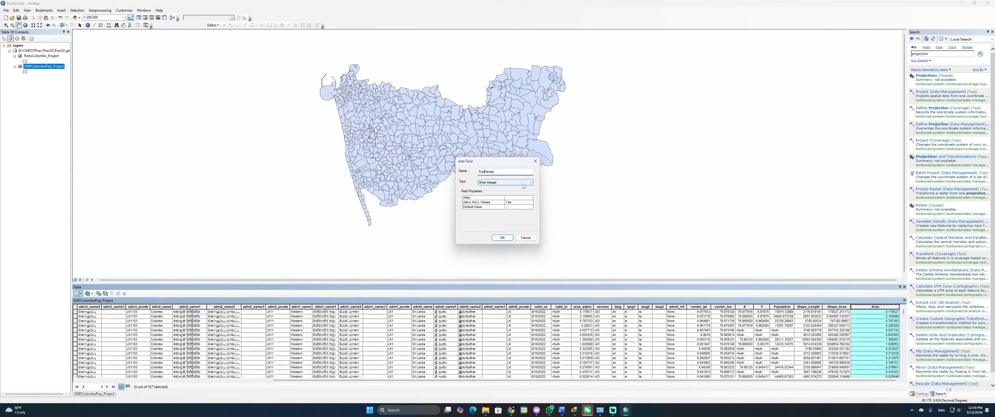
pyautogui.click(509, 182)
pyautogui.click(505, 199)
pyautogui.click(503, 237)
# Calculate the PopDensity field as Population divided by Area with the Field Calculator
pyautogui.moveTo(824, 380); pyautogui.dragTo(866, 380)
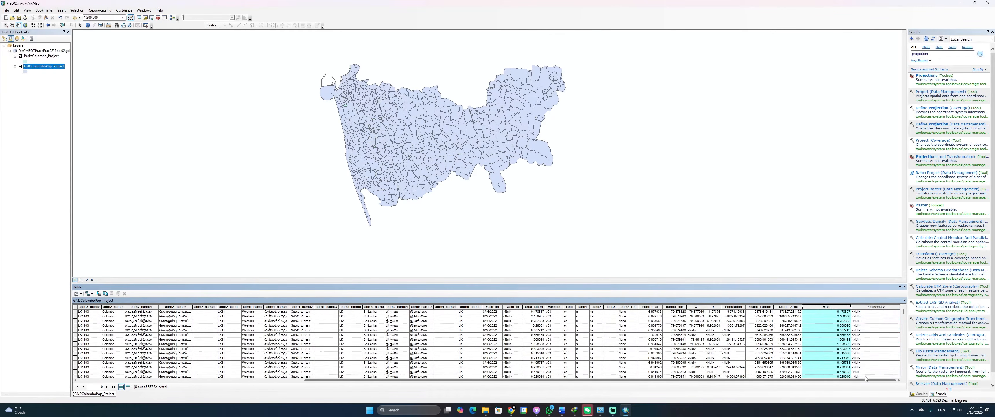
pyautogui.click(880, 307)
pyautogui.rightClick(880, 307)
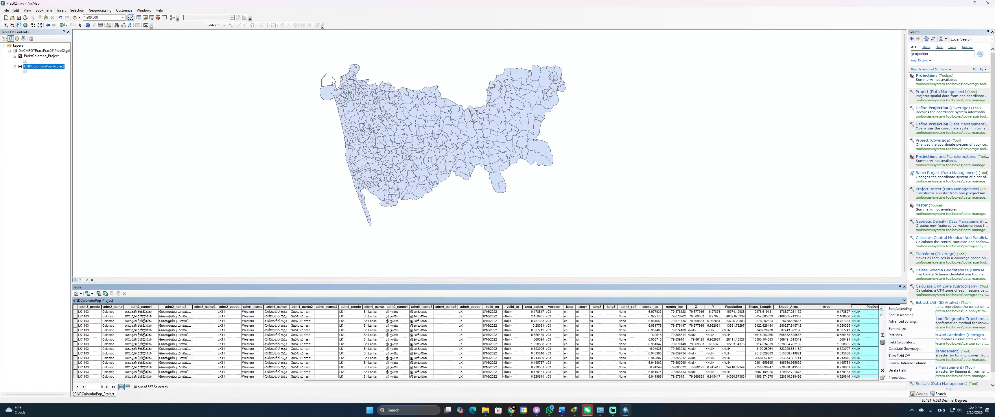
pyautogui.click(896, 343)
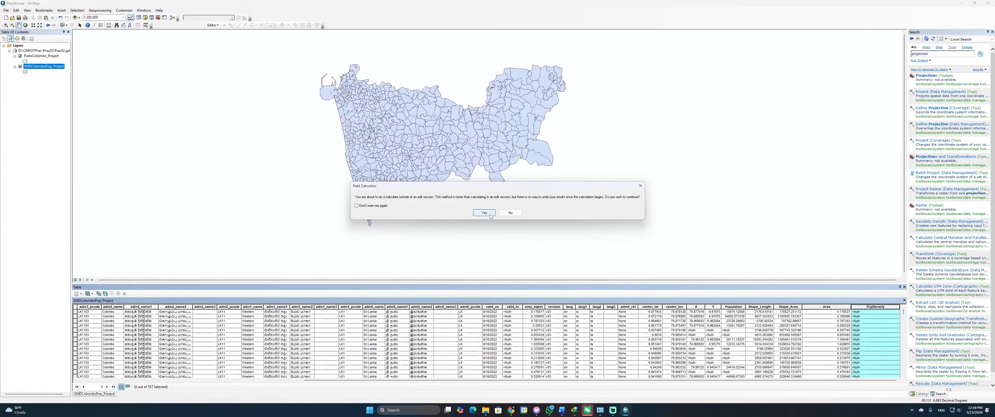
pyautogui.click(487, 213)
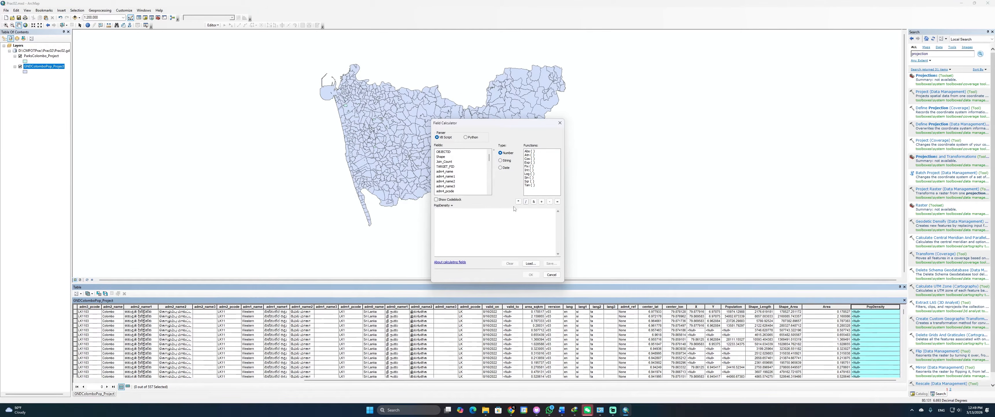
pyautogui.click(478, 215)
pyautogui.scroll(-12, 476, 186)
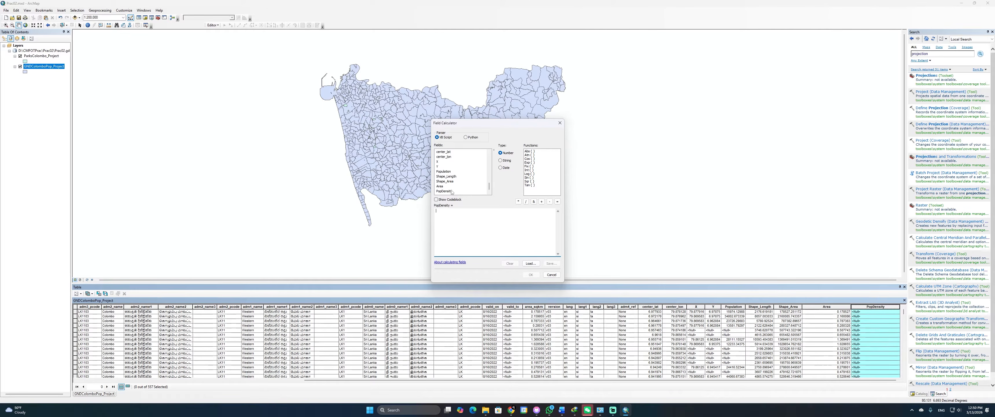
pyautogui.doubleClick(452, 171)
pyautogui.doubleClick(441, 187)
pyautogui.click(531, 275)
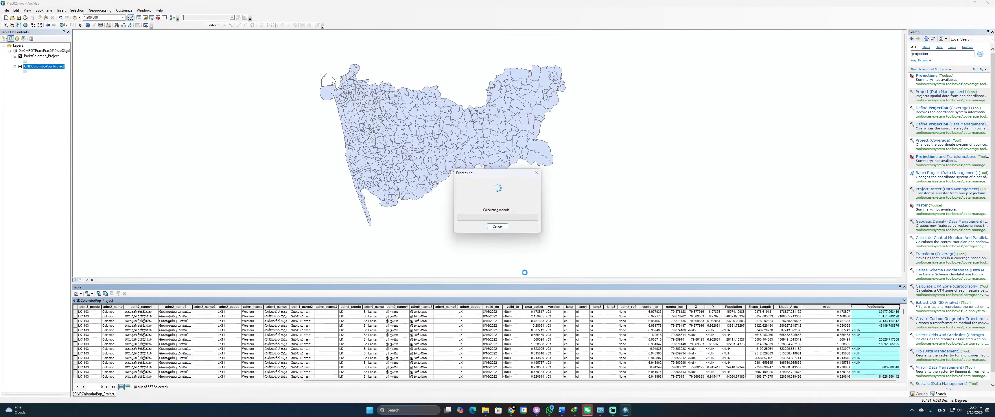
# Sort the table by PopDensity in descending order and look through the density values
pyautogui.doubleClick(889, 308)
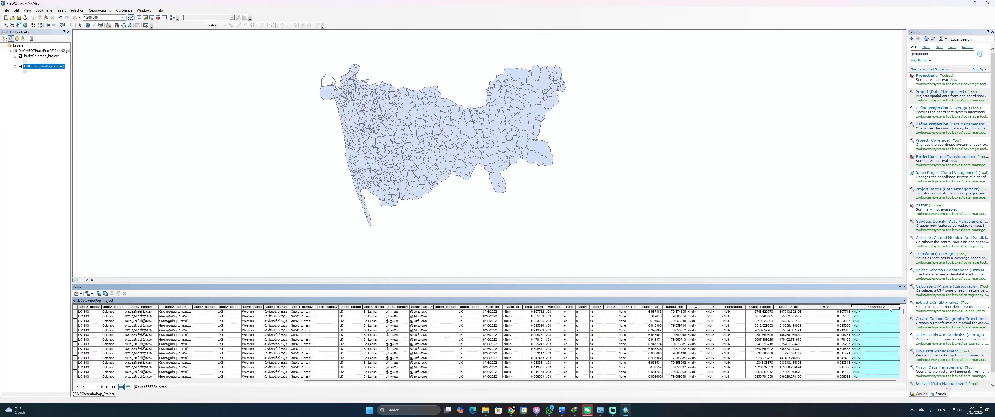
pyautogui.scroll(-8, 890, 330)
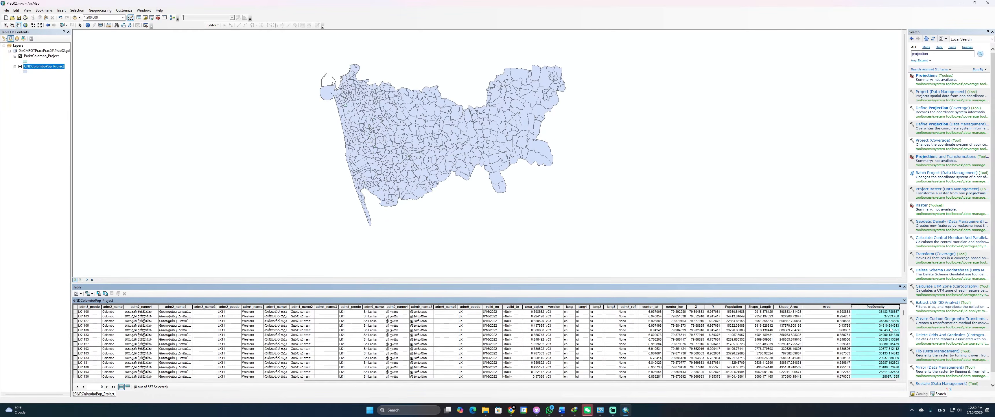
pyautogui.scroll(4, 890, 330)
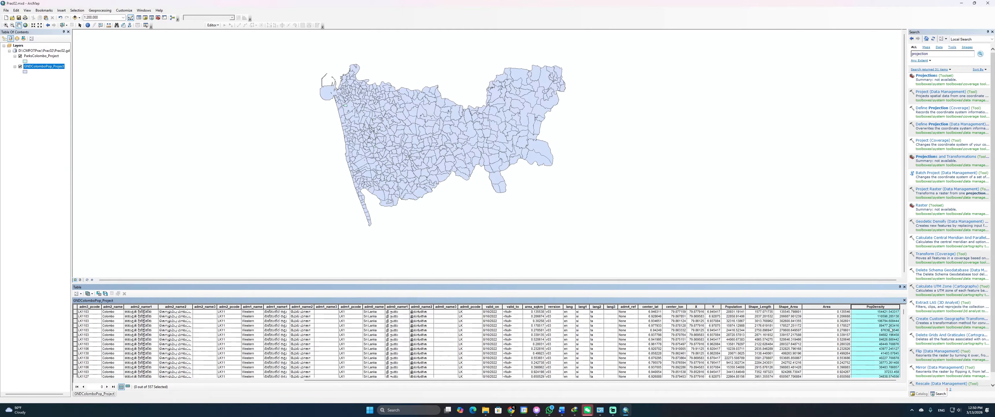
pyautogui.scroll(-10, 891, 330)
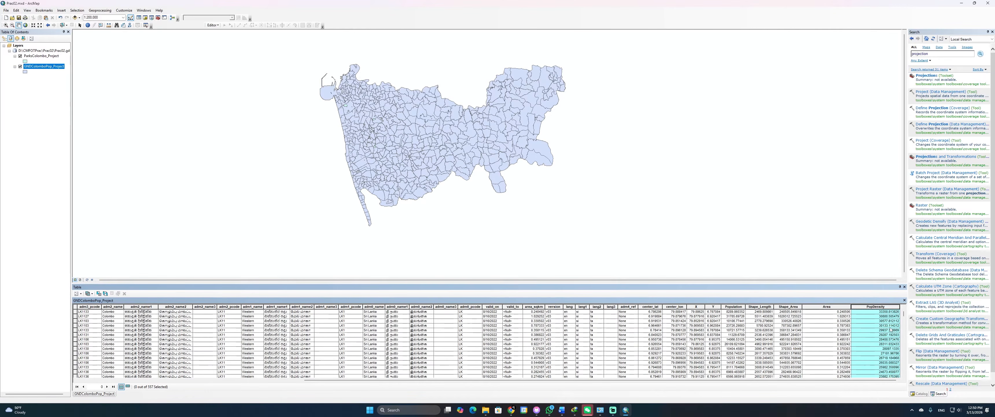
pyautogui.scroll(-5, 890, 329)
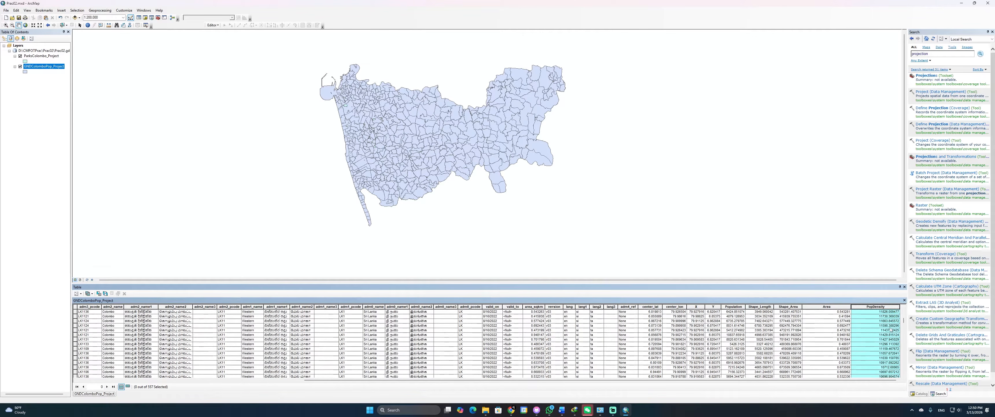
pyautogui.scroll(3, 891, 330)
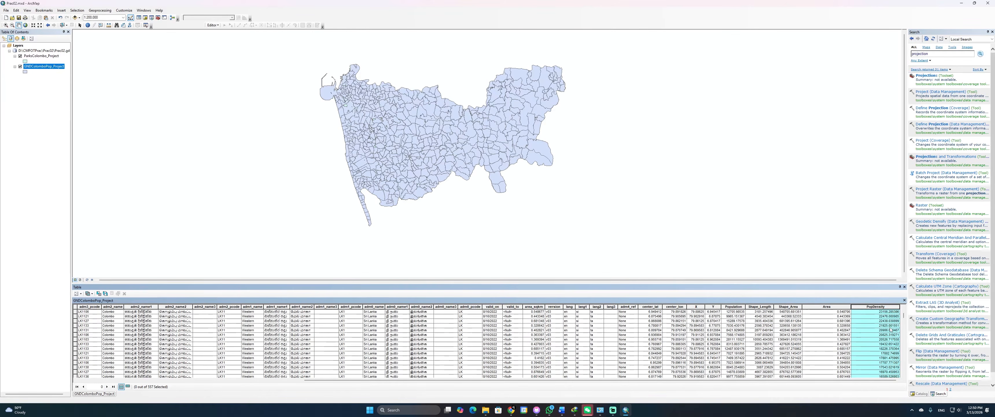
pyautogui.scroll(4, 891, 329)
pyautogui.scroll(3, 890, 329)
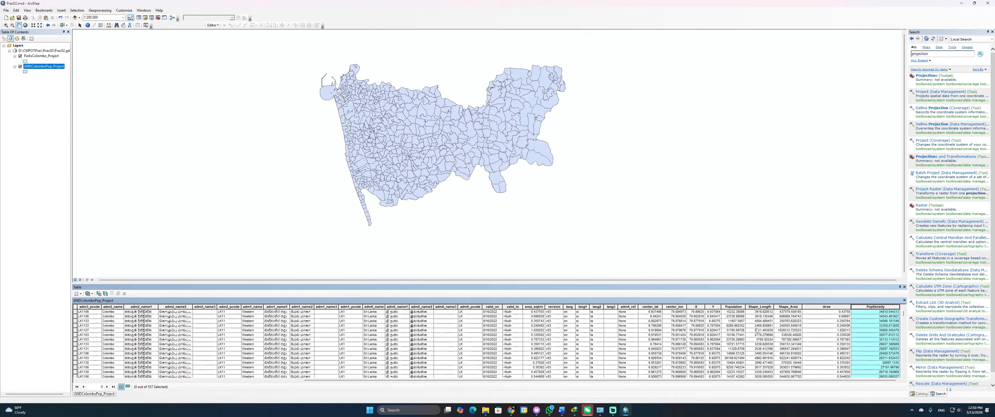
# Switch to the Practical 02 Word document and read the Phase 1 checks and the Phase 2 instructions for centroids and the closest-park spatial join
pyautogui.hotkey('alt', 'Tab')
pyautogui.hotkey('alt', 'Tab')
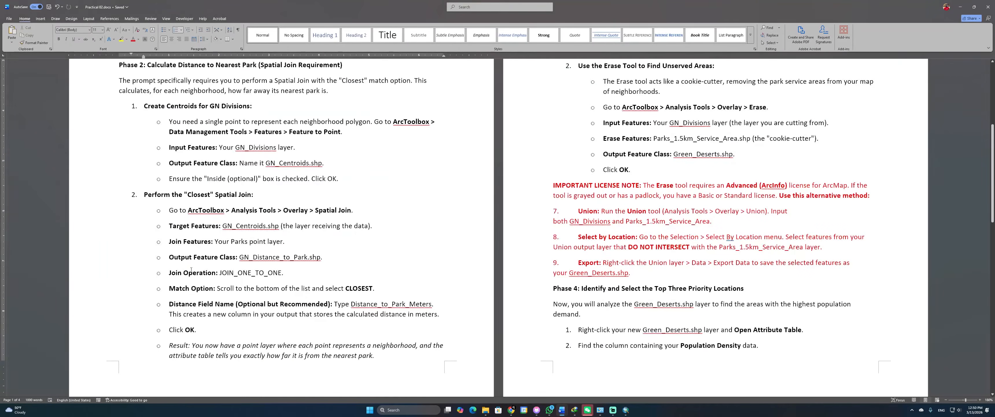
pyautogui.scroll(3, 30, 253)
pyautogui.scroll(5, 322, 245)
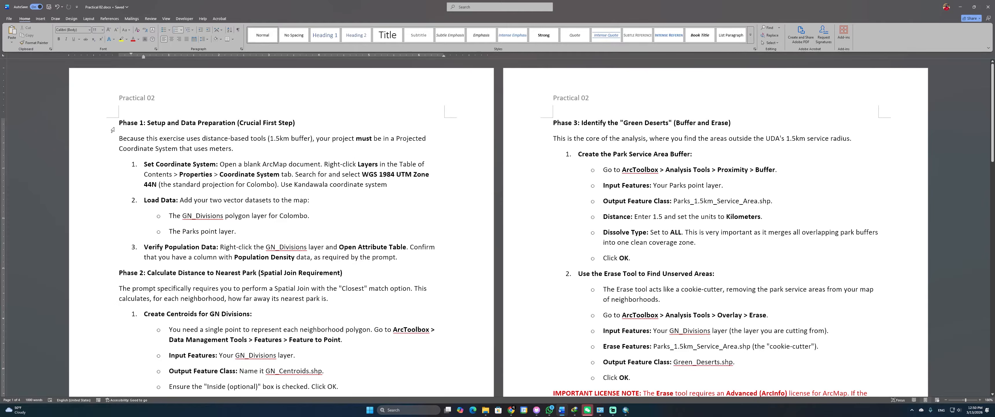
pyautogui.moveTo(118, 122); pyautogui.dragTo(270, 236)
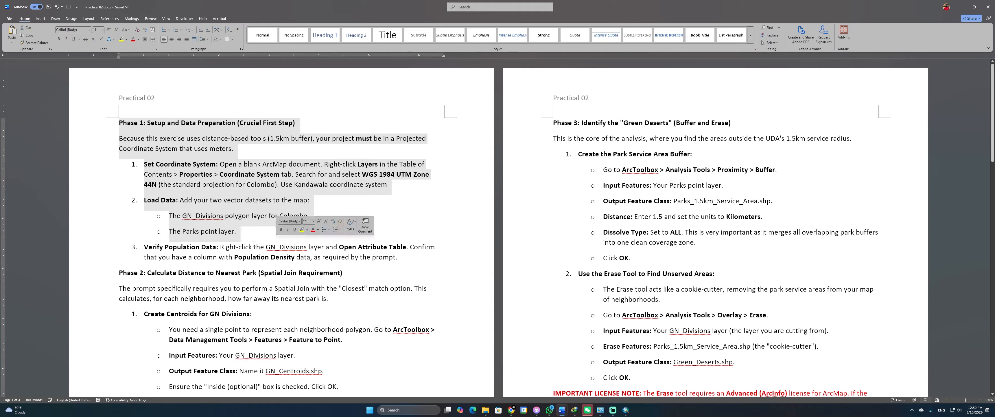
pyautogui.click(186, 248)
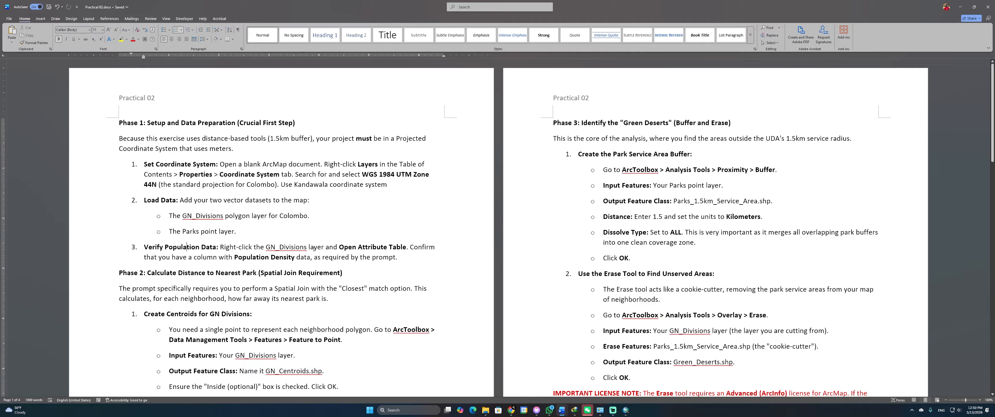
pyautogui.scroll(-2, 181, 230)
pyautogui.moveTo(151, 223); pyautogui.dragTo(326, 227)
pyautogui.scroll(-3, 289, 240)
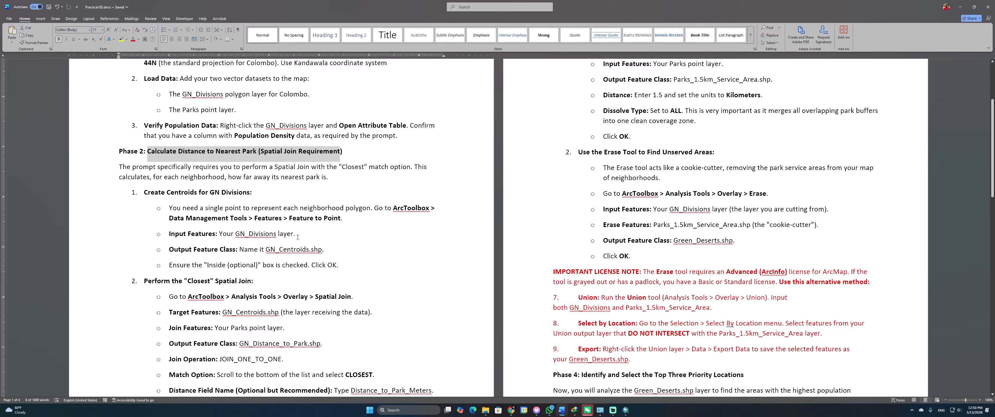
pyautogui.hotkey('alt', 'Tab')
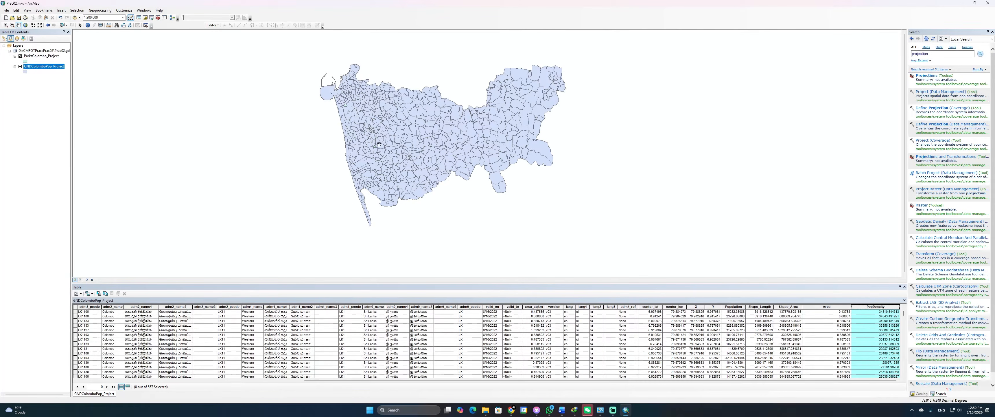
pyautogui.hotkey('alt', 'Tab')
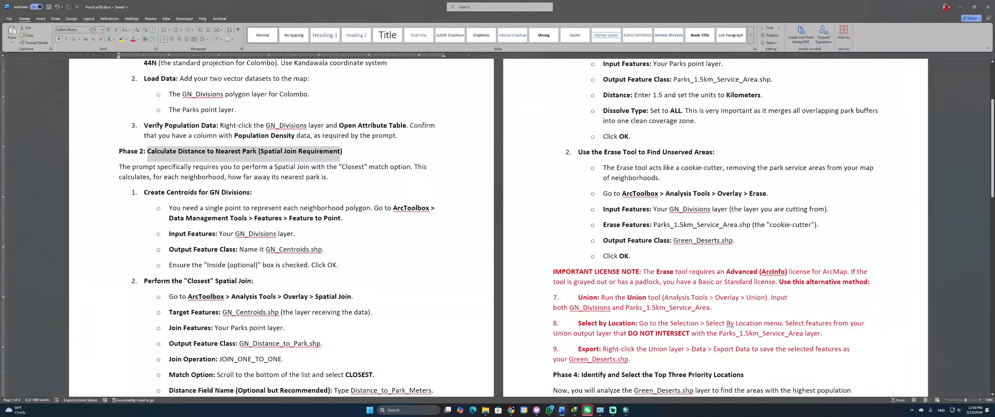
pyautogui.scroll(-1, 173, 192)
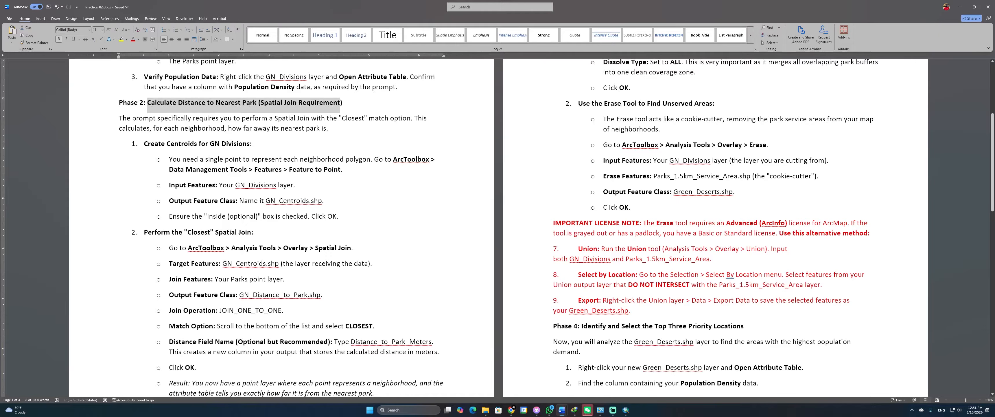
# Switch back to ArcMap, search the tools for "feature to point" and open the Feature To Point data management tool
pyautogui.hotkey('alt', 'Tab')
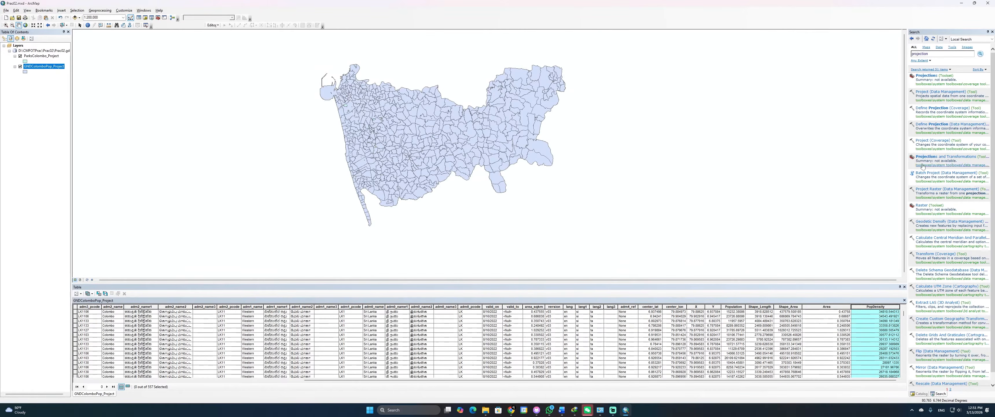
pyautogui.press('alt')
pyautogui.doubleClick(938, 56)
pyautogui.write('fe')
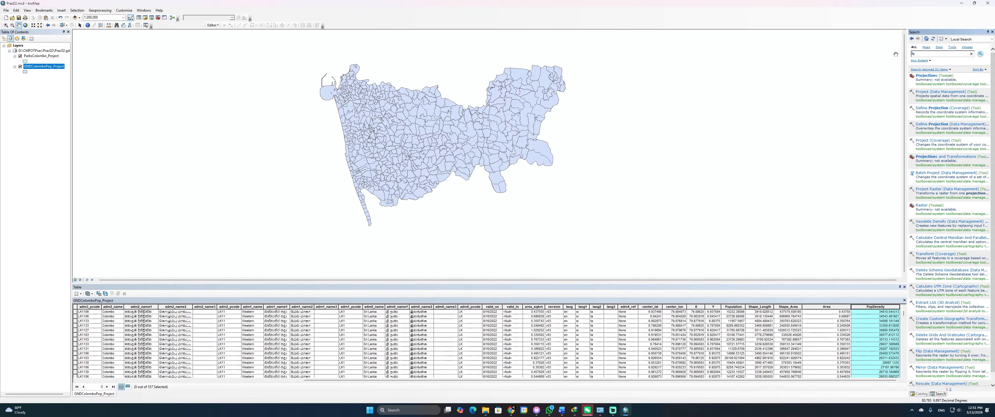
pyautogui.write('ature to point')
pyautogui.press('Return')
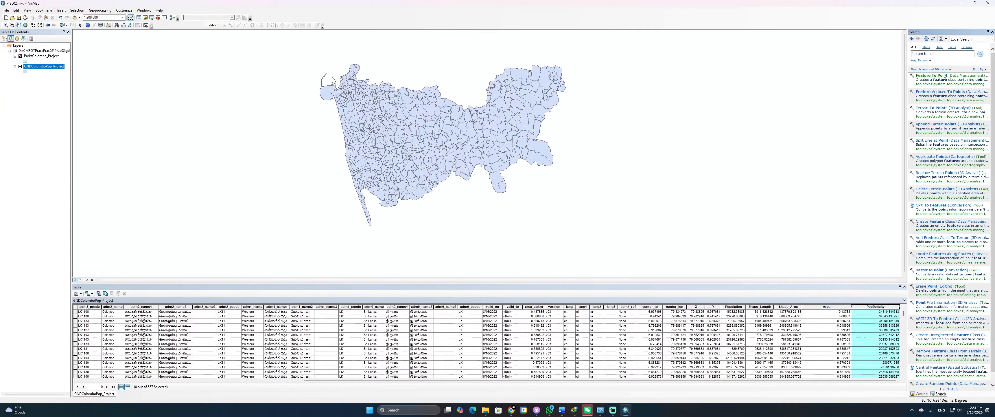
pyautogui.click(944, 76)
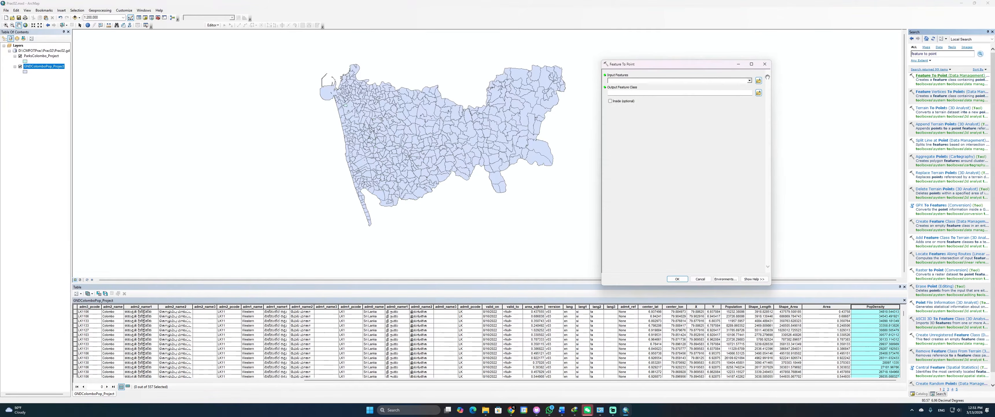
# Set GNDColomboPop_Project as the input features, copy the output name GN_Centroids from the Practical 02 Word document, and return to ArcMap
pyautogui.click(749, 80)
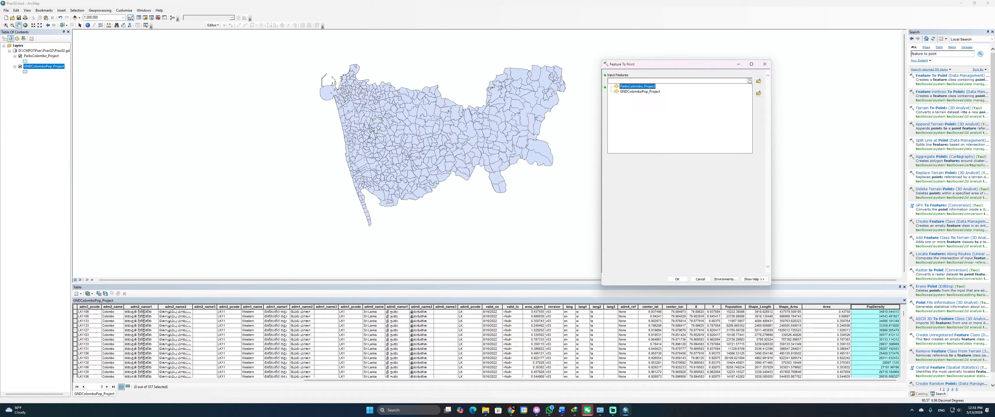
pyautogui.click(641, 92)
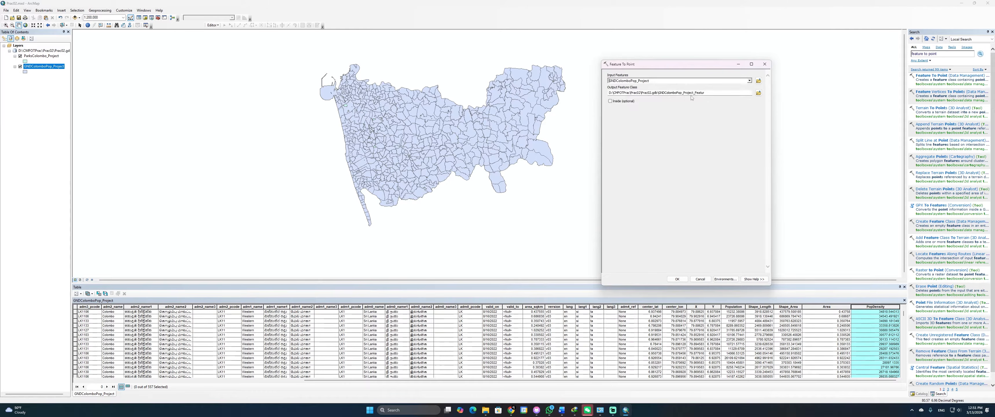
pyautogui.hotkey('alt', 'Tab')
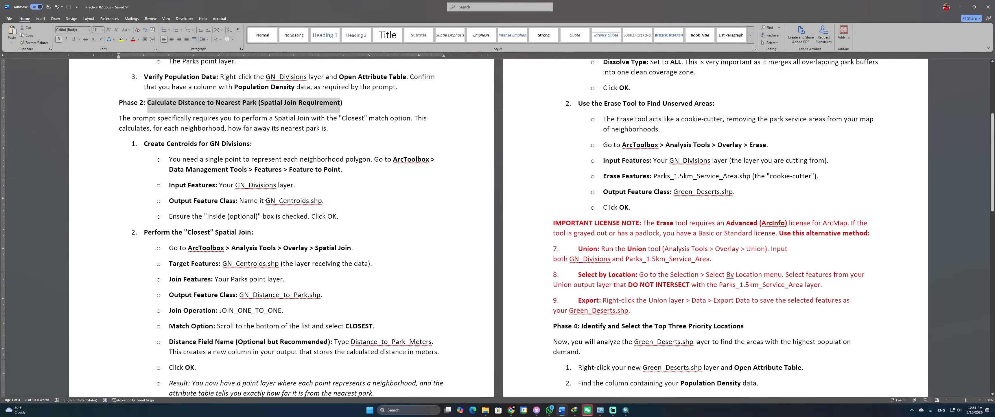
pyautogui.moveTo(266, 200); pyautogui.dragTo(322, 201)
pyautogui.hotkey('ctrl', 'c')
pyautogui.hotkey('alt', 'Tab')
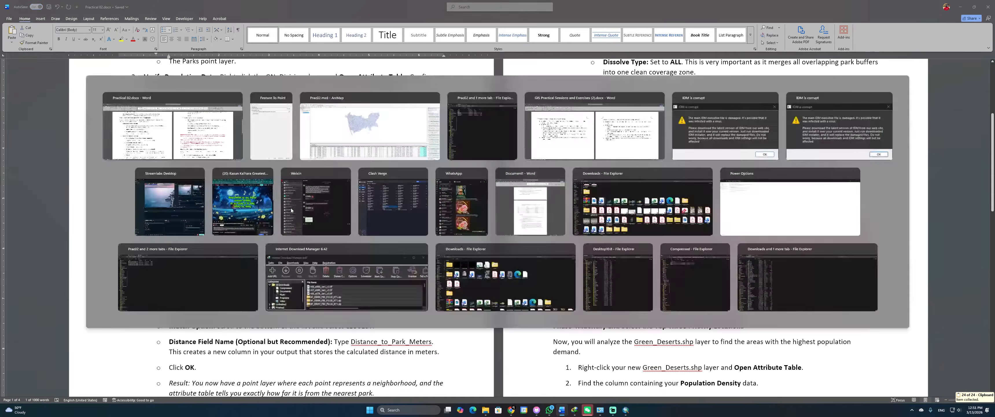
# Name the output feature class GN_Centroids, enable the Inside option, and run Feature To Point
pyautogui.moveTo(718, 93); pyautogui.dragTo(662, 93)
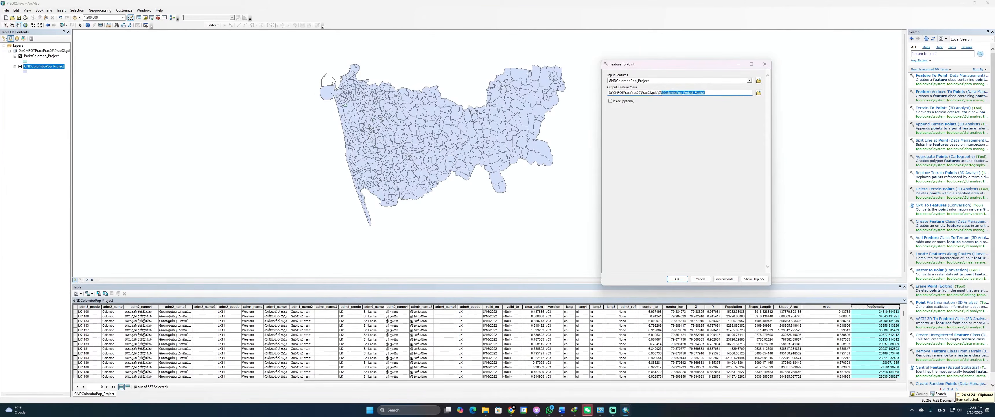
pyautogui.hotkey('ctrl', 'v')
pyautogui.click(624, 101)
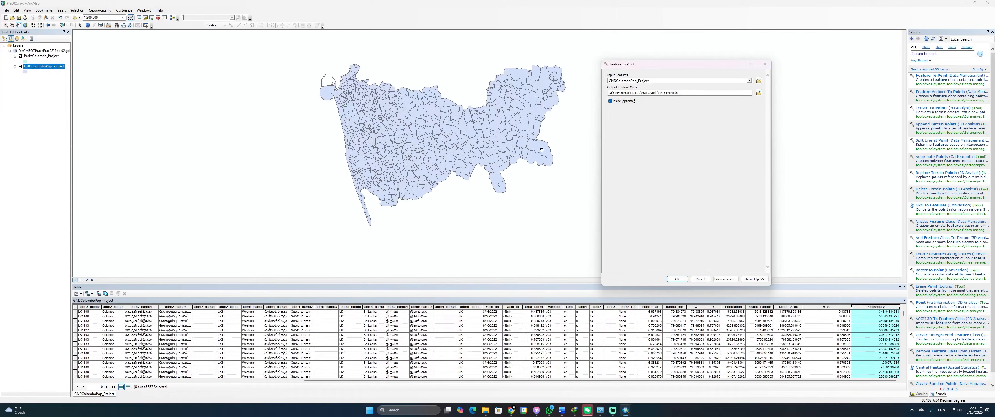
pyautogui.click(678, 278)
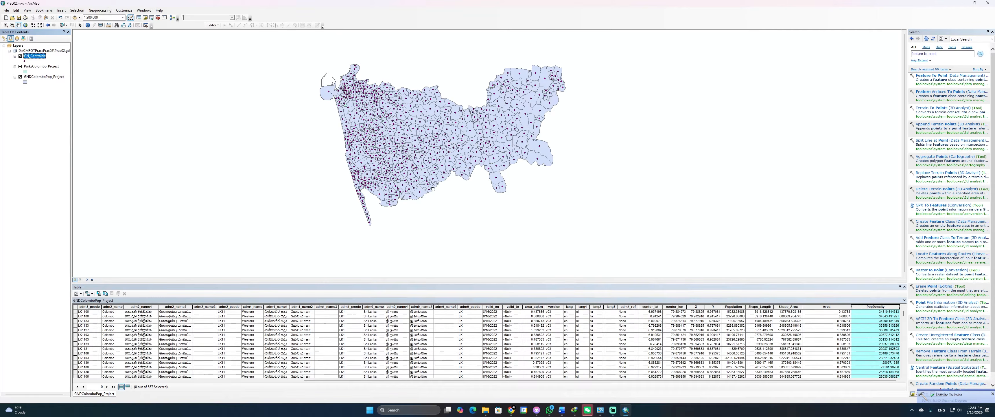
# Run Feature To Point again on ParksColombo_Project, naming the output feature class Parks_Centroids
pyautogui.click(933, 76)
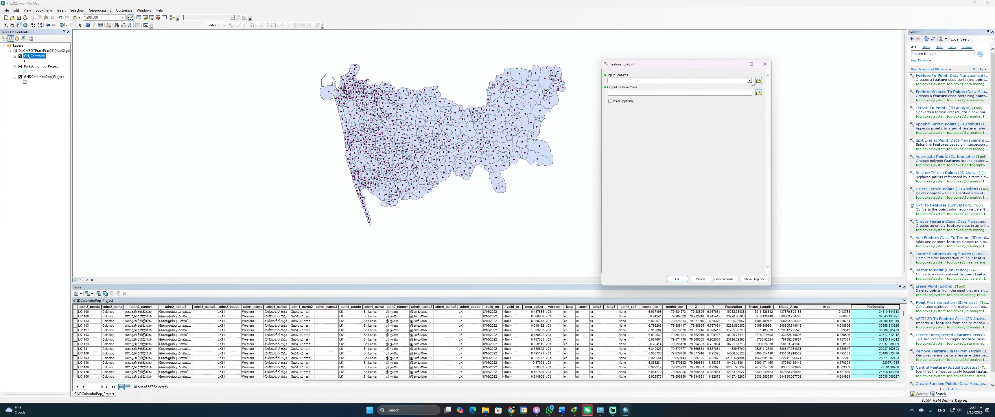
pyautogui.click(750, 81)
pyautogui.click(642, 92)
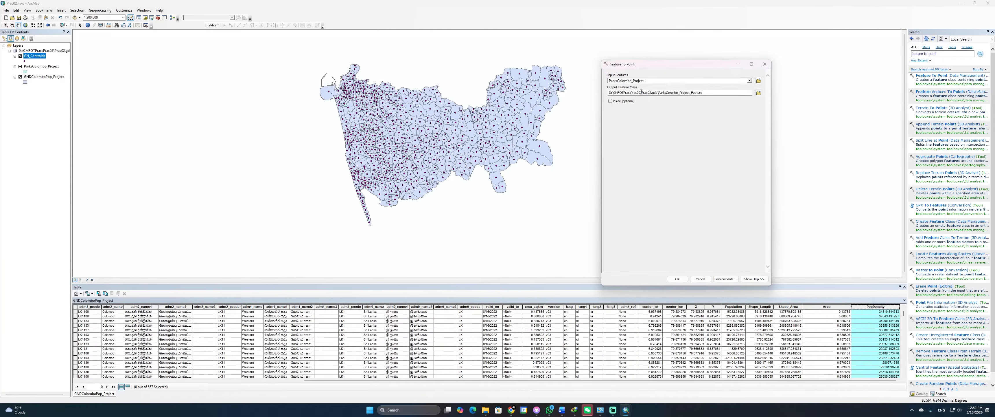
pyautogui.moveTo(706, 92); pyautogui.dragTo(667, 93)
pyautogui.write('_Centroids')
pyautogui.click(678, 279)
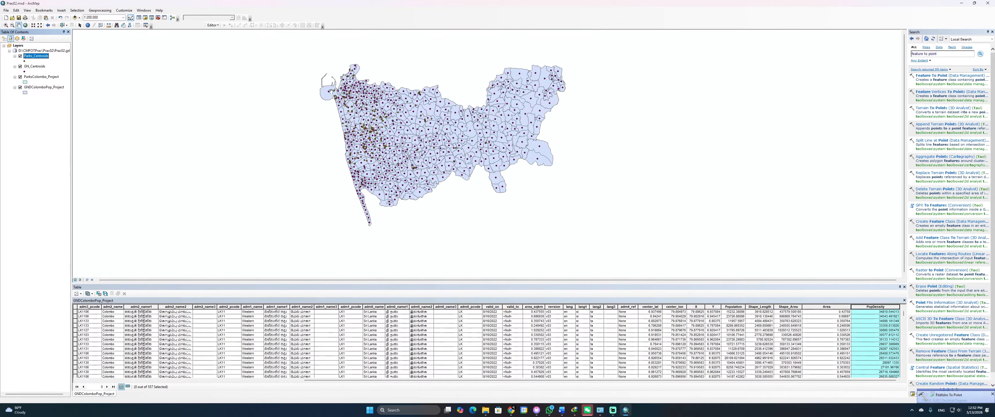
# Identify a park centroid, the narrow coastal park polygon and a GN division centroid on the map to examine their attributes
pyautogui.scroll(2, 342, 98)
pyautogui.scroll(6, 342, 99)
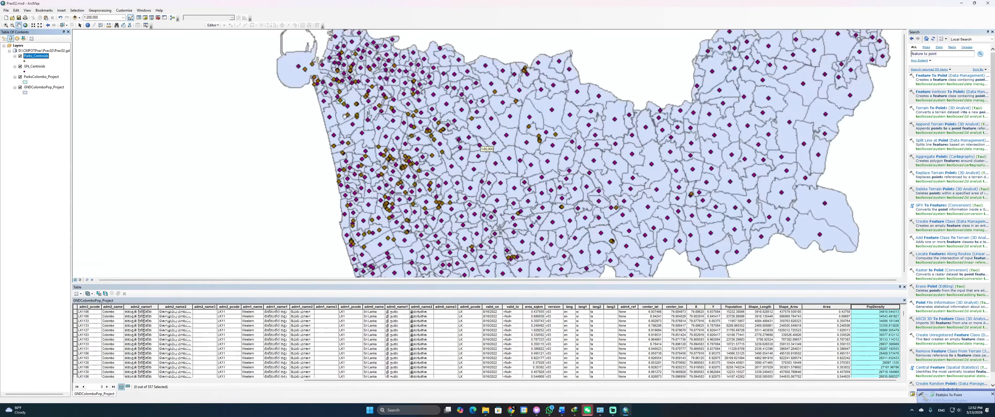
pyautogui.scroll(2, 353, 105)
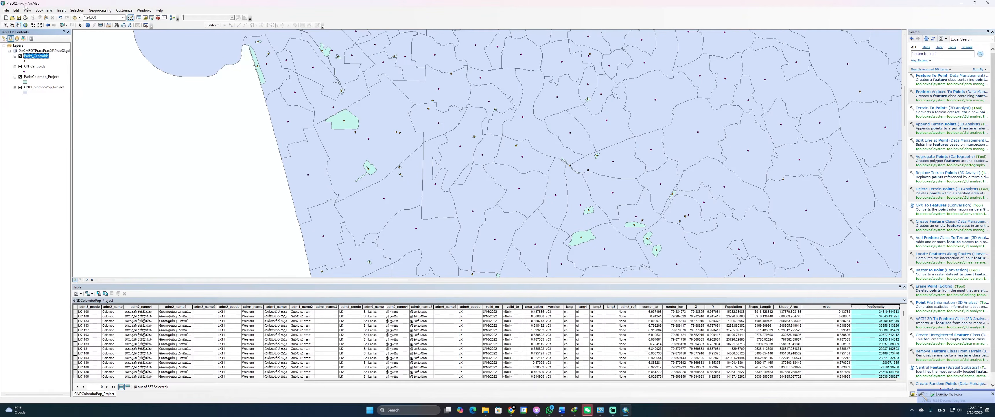
pyautogui.click(87, 25)
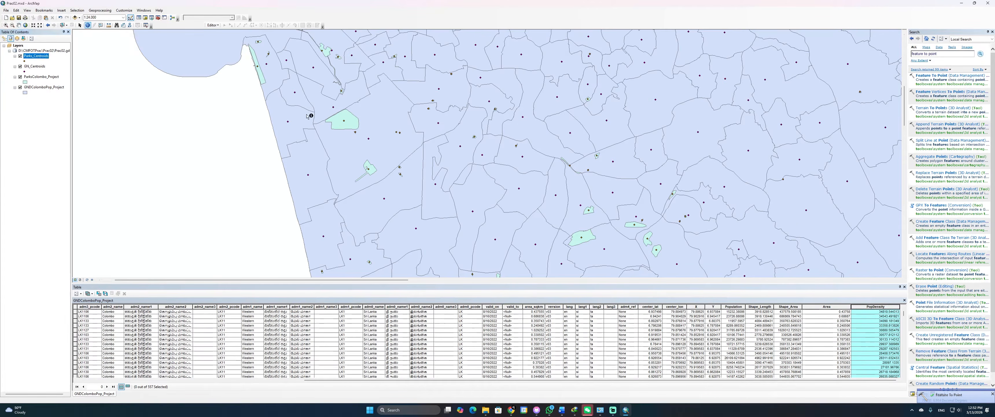
pyautogui.click(343, 121)
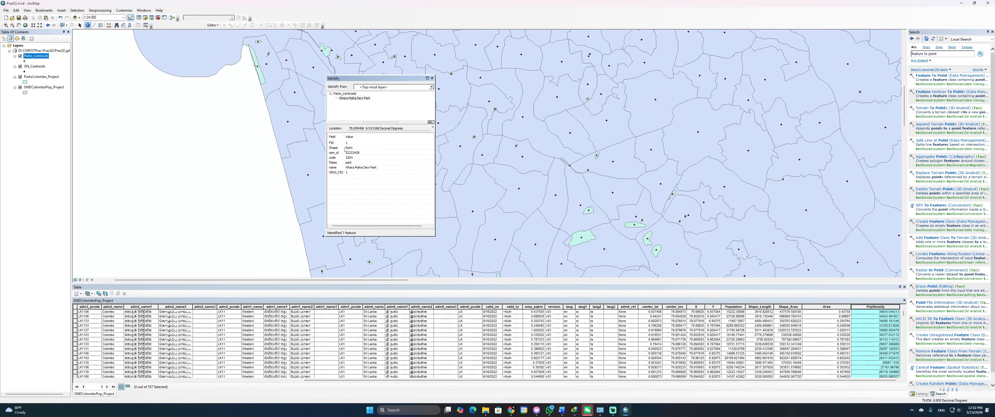
pyautogui.click(261, 78)
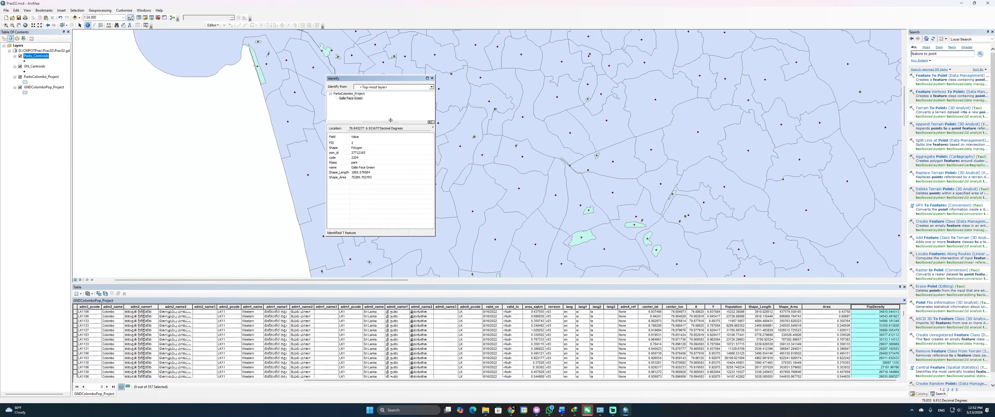
pyautogui.click(433, 78)
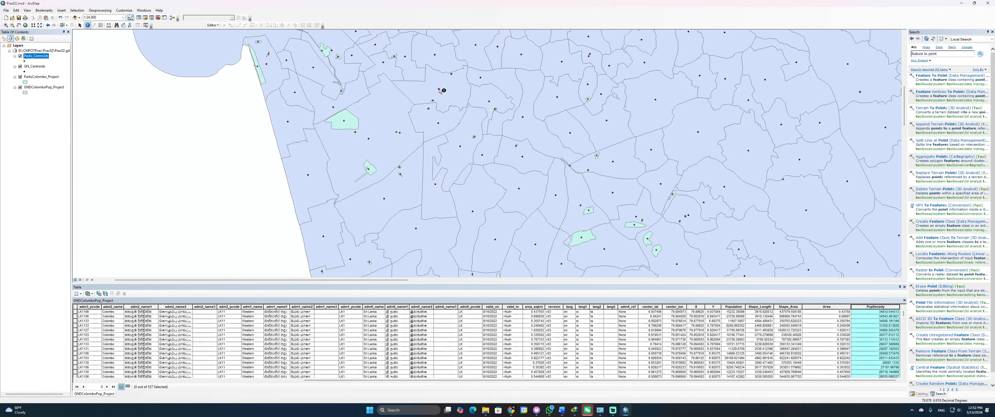
pyautogui.click(438, 88)
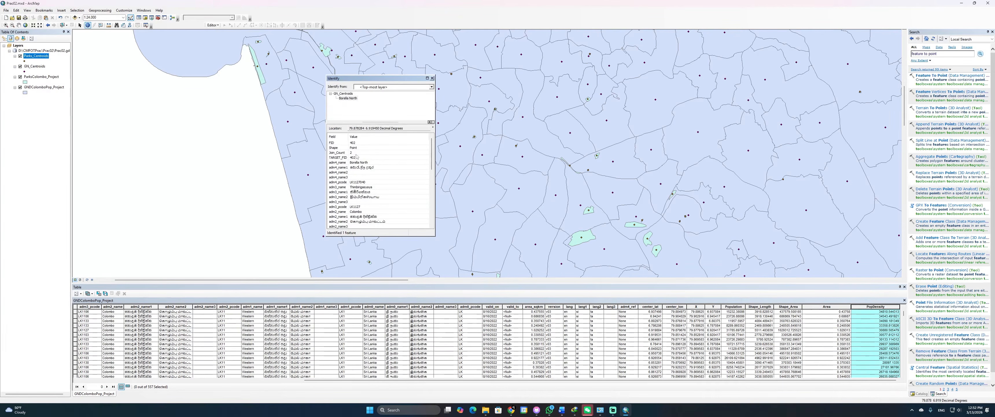
pyautogui.scroll(-1, 356, 157)
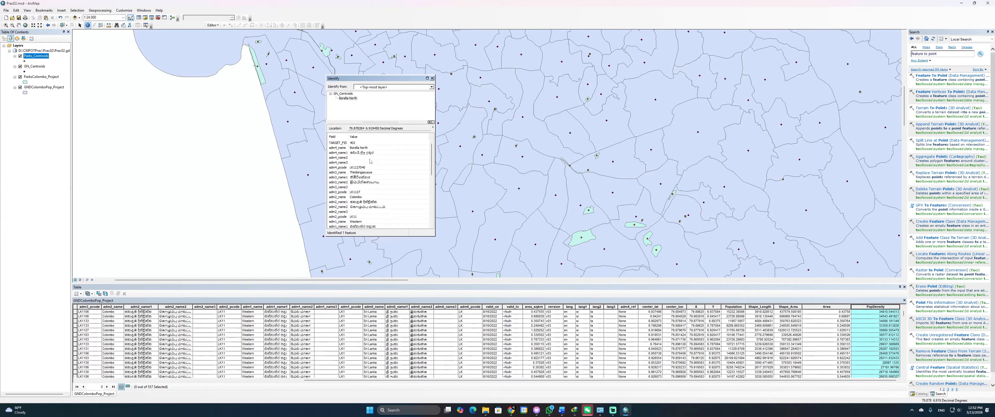
pyautogui.click(432, 78)
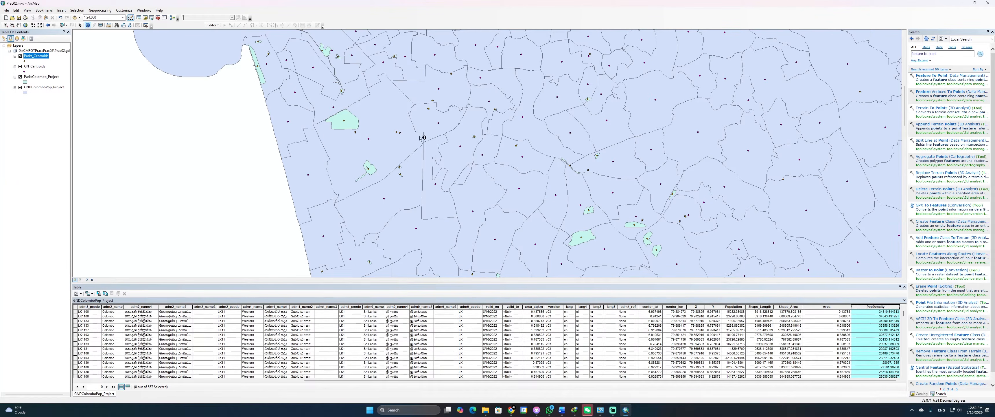
# Zoom the map out to the whole Colombo district, and read the "Closest" Spatial Join instructions in the Word document
pyautogui.scroll(1, 425, 122)
pyautogui.scroll(-1, 424, 123)
pyautogui.scroll(3, 425, 123)
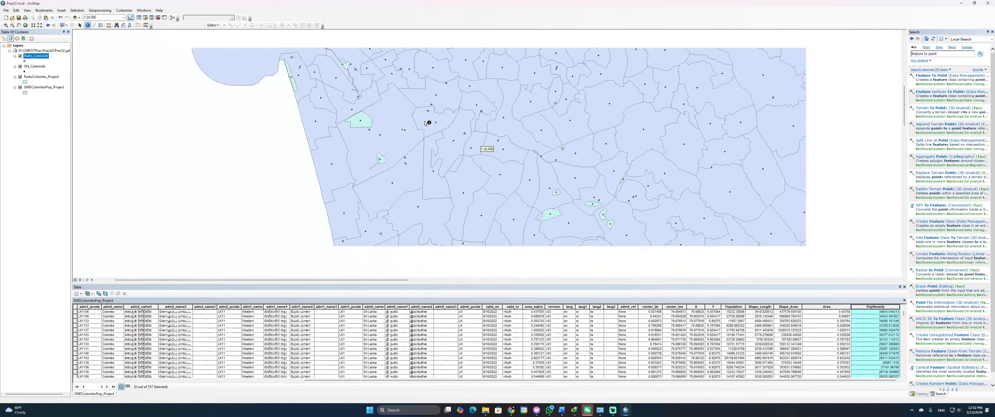
pyautogui.scroll(2, 425, 123)
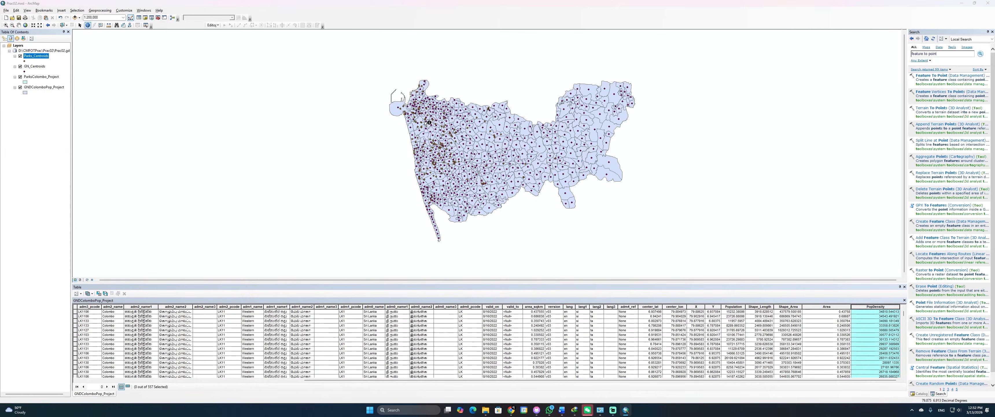
pyautogui.hotkey('alt', 'Tab')
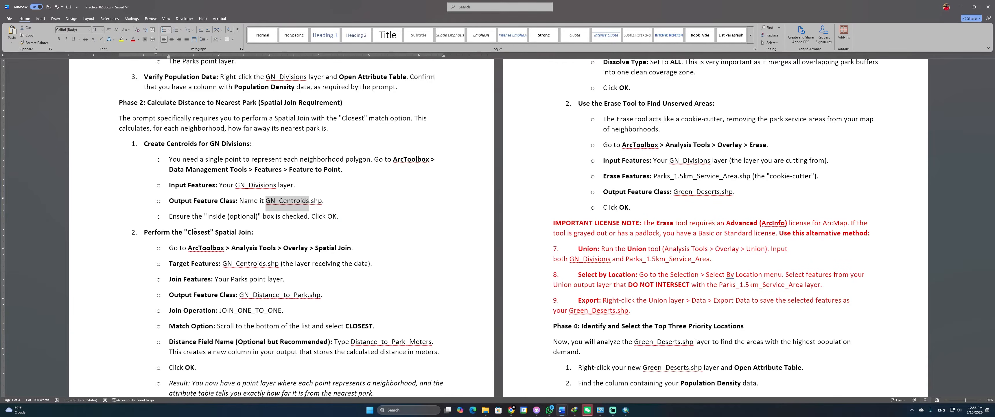
pyautogui.scroll(-3, 261, 200)
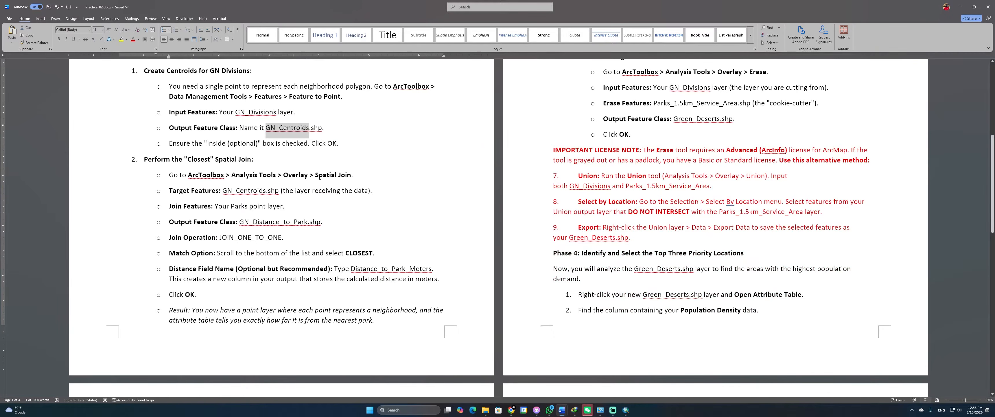
pyautogui.hotkey('alt', 'Tab')
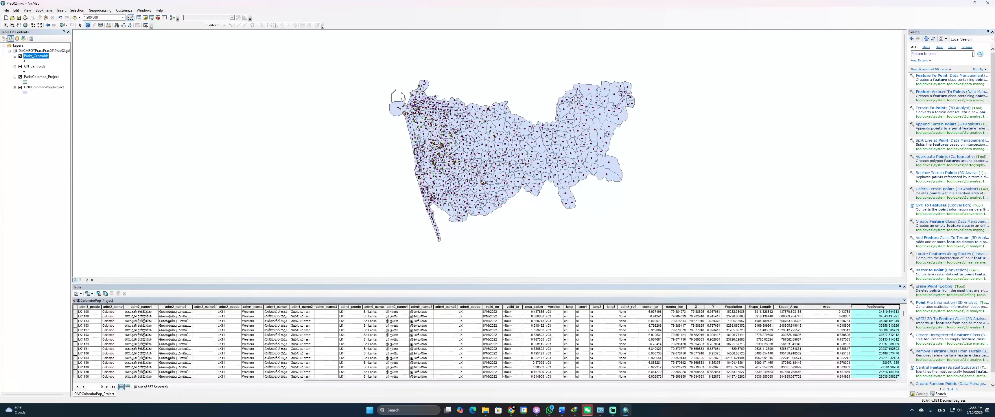
pyautogui.click(973, 53)
pyautogui.write('spat')
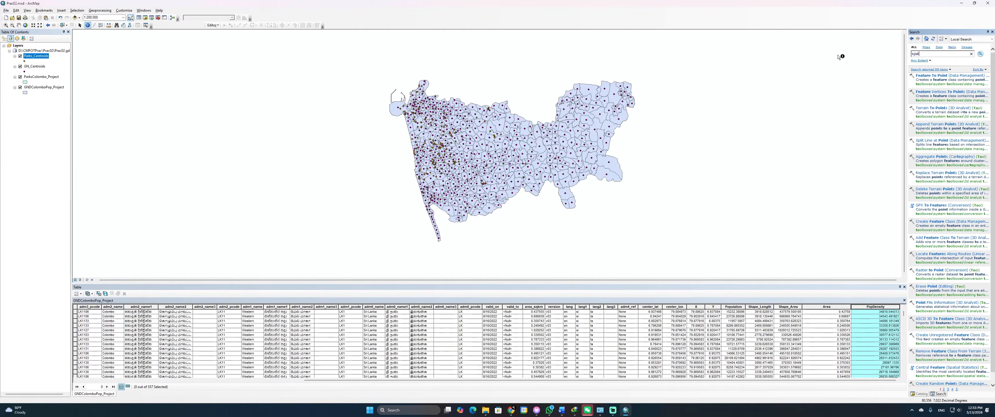
pyautogui.write('ila join')
pyautogui.press('Return')
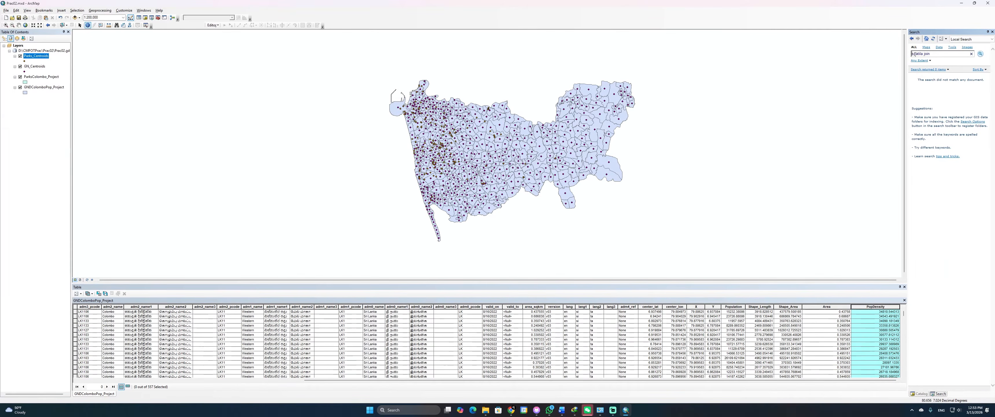
# Search the tools for "spatial join" and open the Spatial Join (Analysis) tool
pyautogui.moveTo(941, 55); pyautogui.dragTo(908, 55)
pyautogui.write('spatial join')
pyautogui.press('Return')
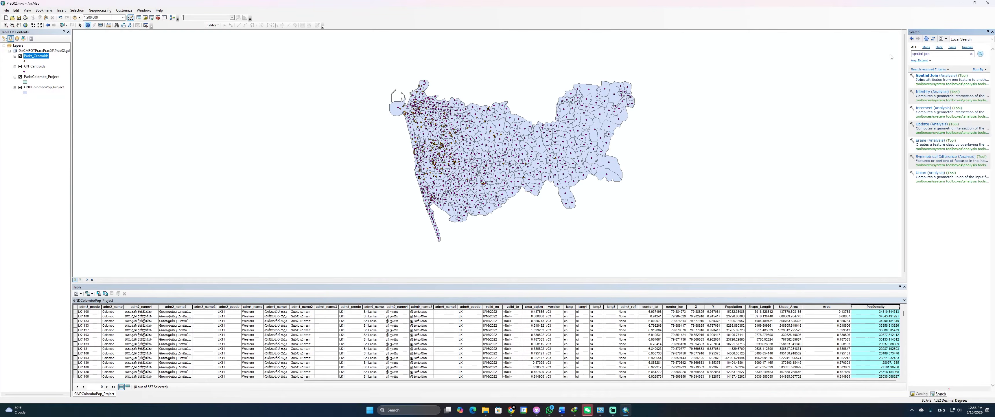
pyautogui.click(928, 75)
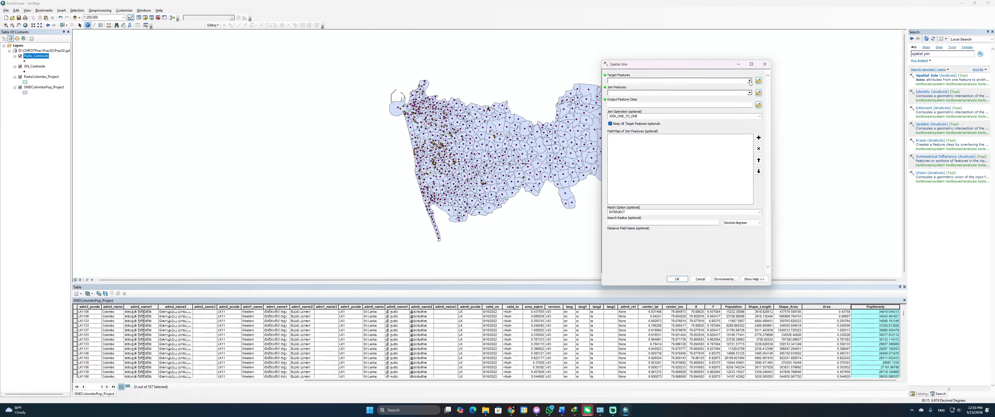
# Set the Spatial Join target features to GN_Centroids and the join features to Parks_Centroids, checking the Word instructions
pyautogui.click(750, 81)
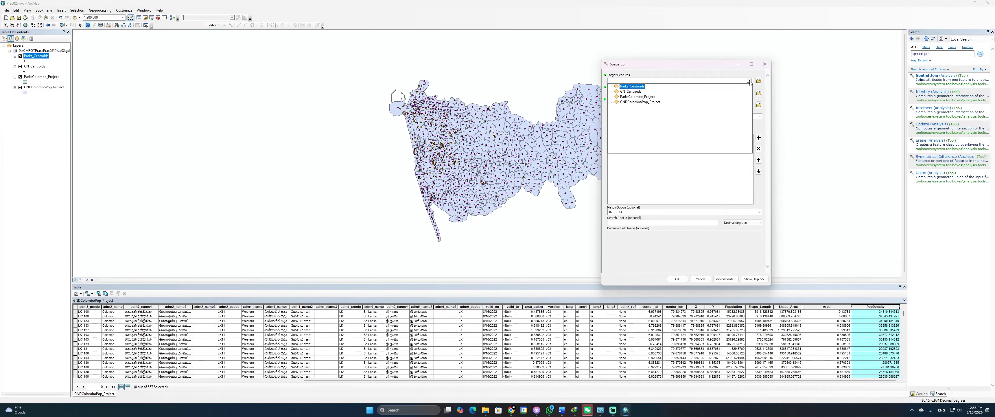
pyautogui.click(630, 92)
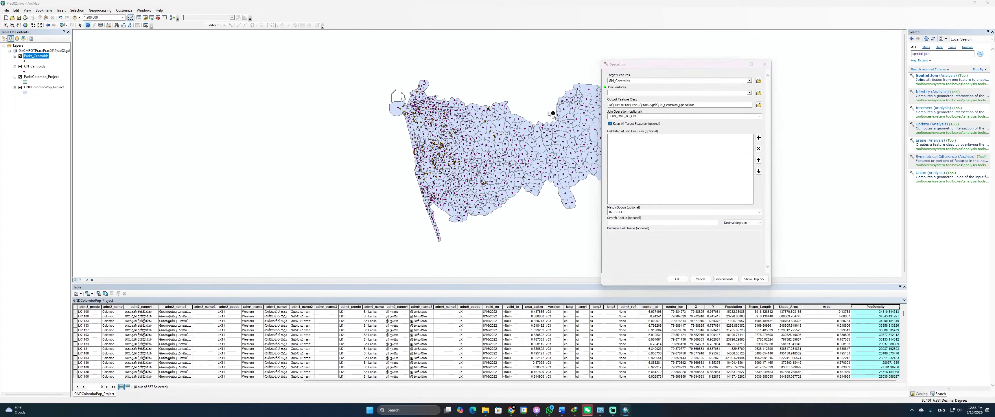
pyautogui.hotkey('alt', 'Tab')
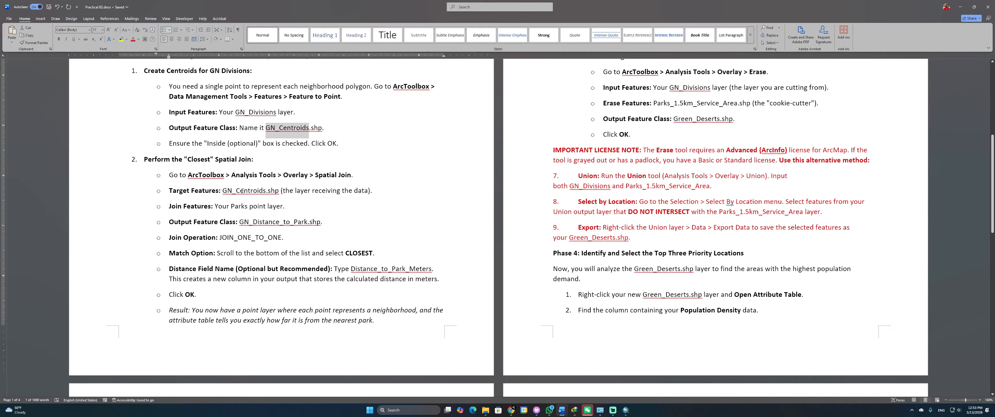
pyautogui.hotkey('alt', 'Tab')
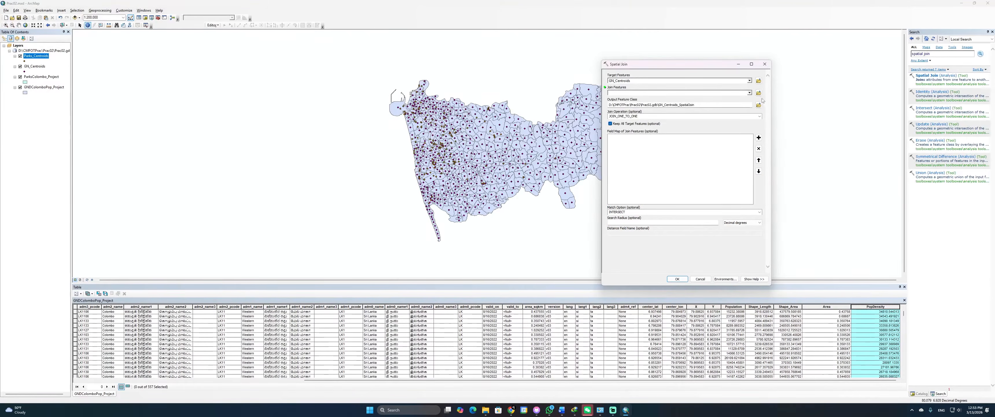
pyautogui.click(750, 93)
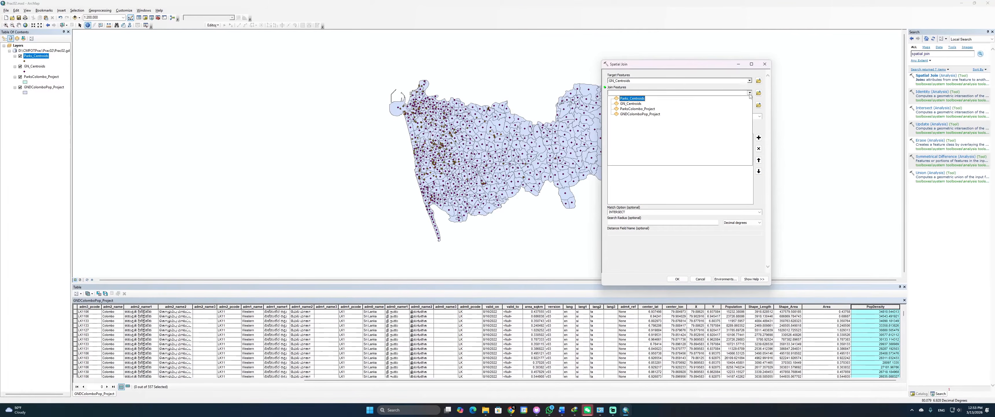
pyautogui.press('Up')
pyautogui.click(632, 99)
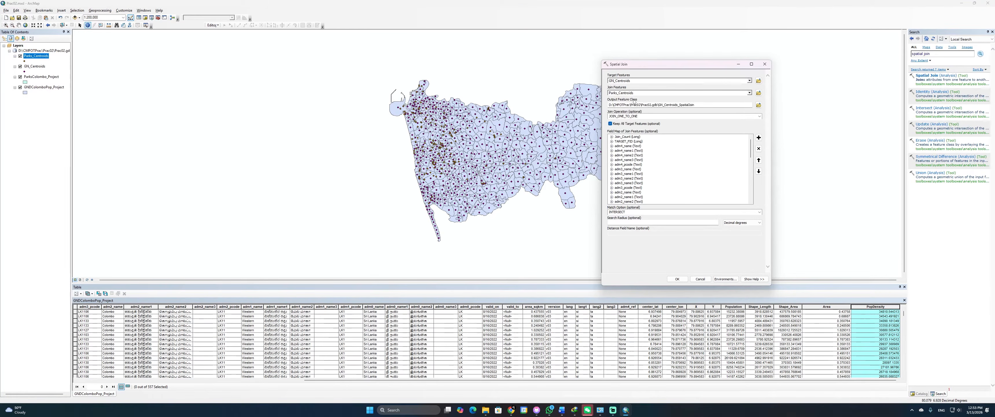
# Copy GN_Distance_to_Park from the Word instructions and use it as the Spatial Join output feature class name in ArcMap
pyautogui.hotkey('alt', 'Tab')
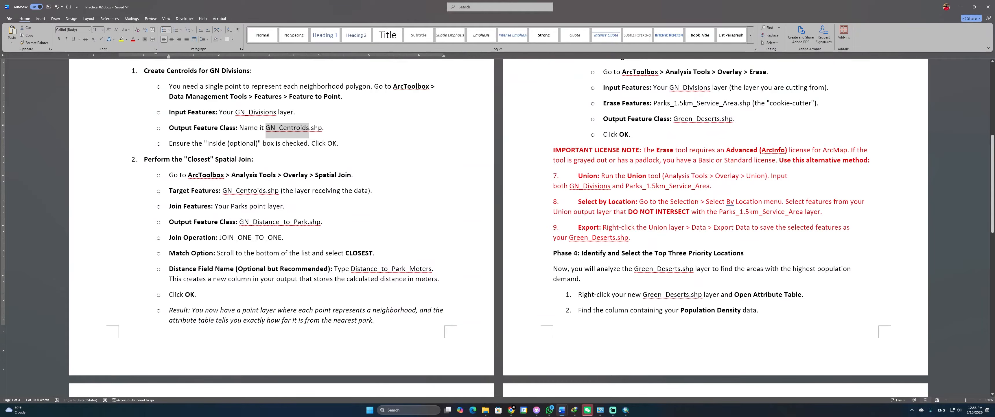
pyautogui.moveTo(240, 222); pyautogui.dragTo(310, 222)
pyautogui.hotkey('ctrl', 'c')
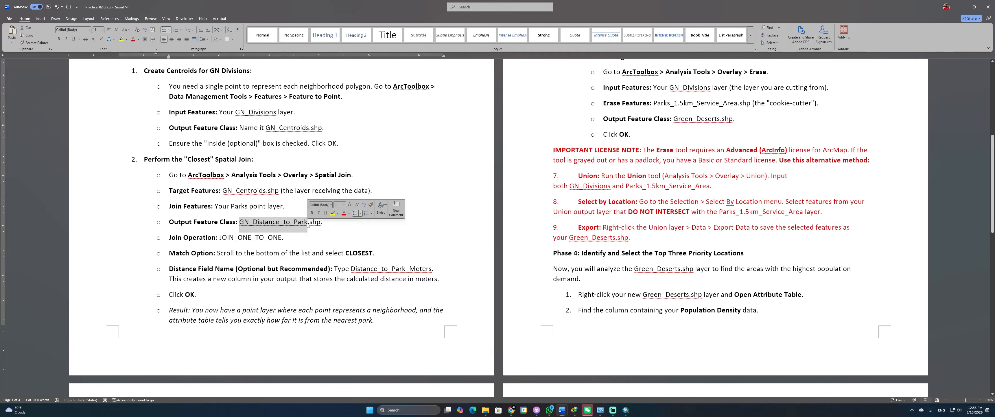
pyautogui.hotkey('alt', 'Tab')
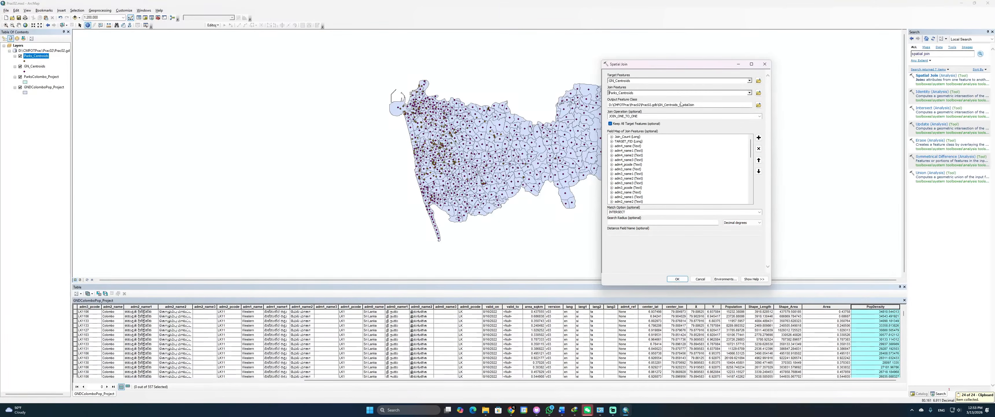
pyautogui.moveTo(699, 105); pyautogui.dragTo(661, 104)
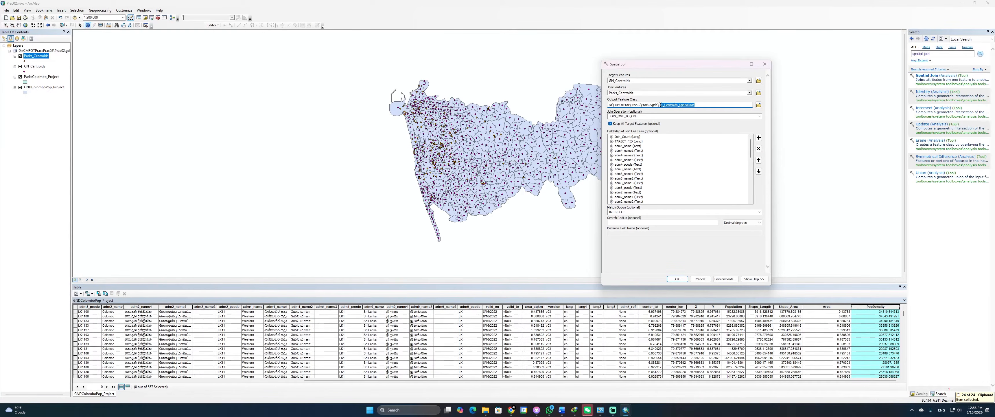
pyautogui.hotkey('ctrl', 'v')
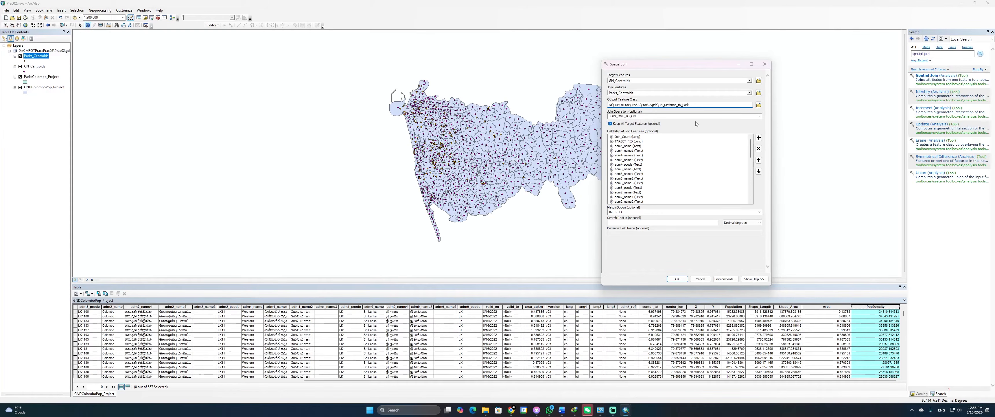
# Set the Spatial Join match option to CLOSEST
pyautogui.scroll(-10, 698, 168)
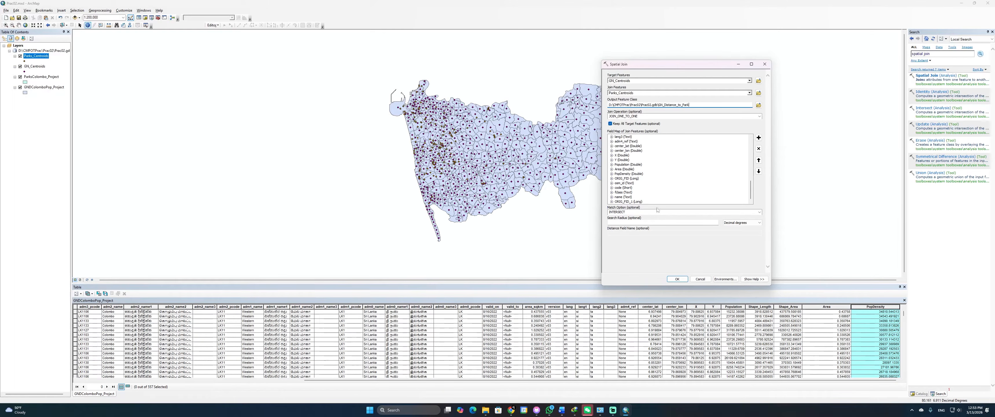
pyautogui.click(759, 212)
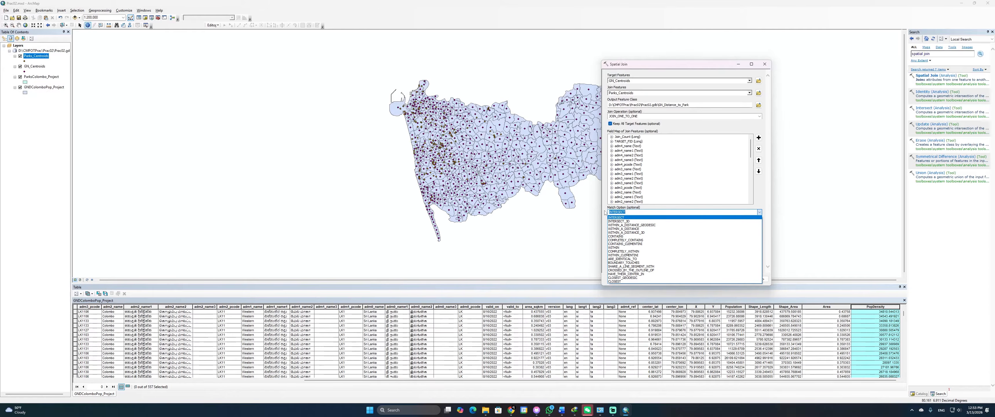
pyautogui.click(632, 281)
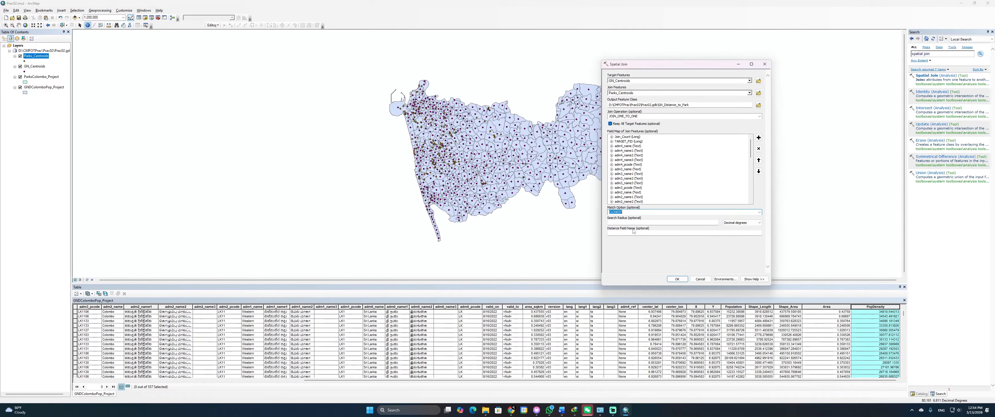
# Copy Distance_to_Park_Meters from the Word instructions and enter it as the distance field name in ArcMap's Spatial Join dialog
pyautogui.hotkey('alt', 'Tab')
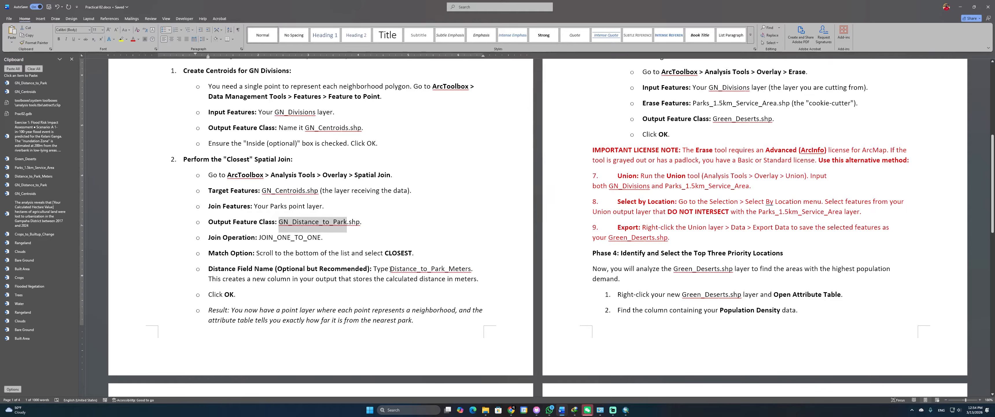
pyautogui.moveTo(391, 269); pyautogui.dragTo(460, 274)
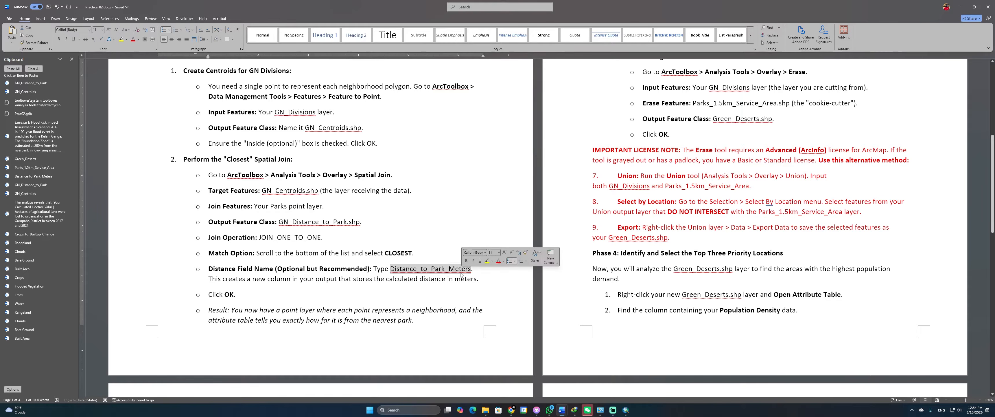
pyautogui.rightClick(470, 272)
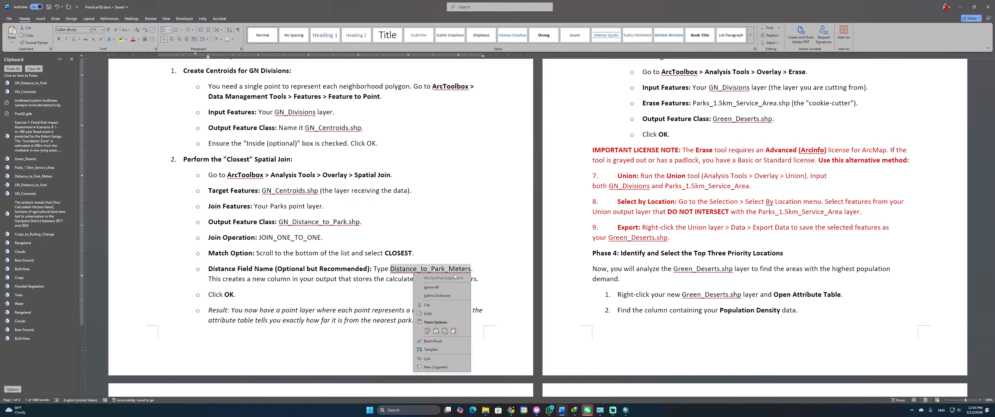
pyautogui.click(428, 313)
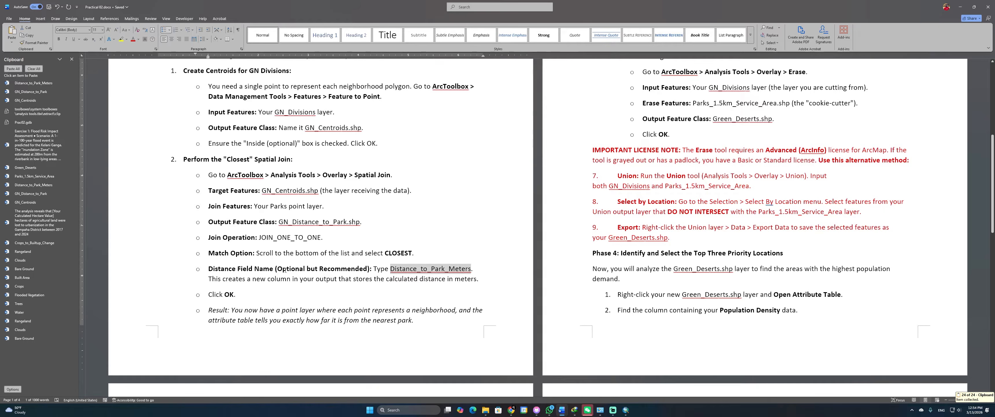
pyautogui.hotkey('alt', 'Tab')
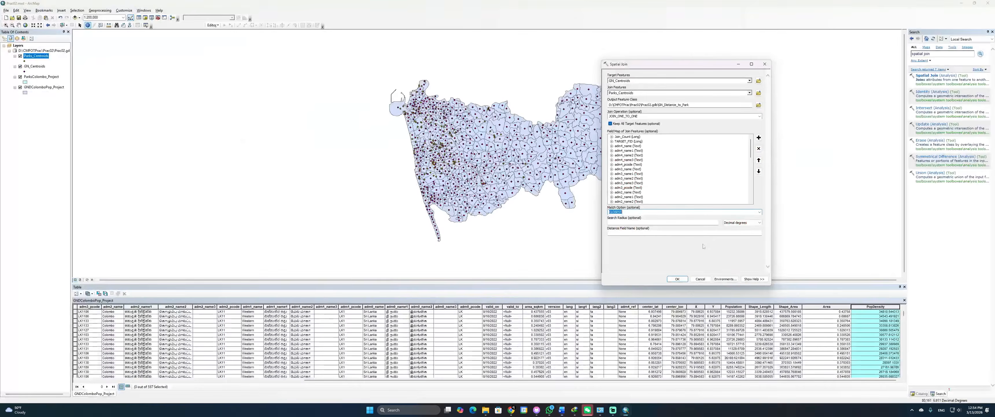
pyautogui.click(692, 234)
pyautogui.hotkey('ctrl', 'v')
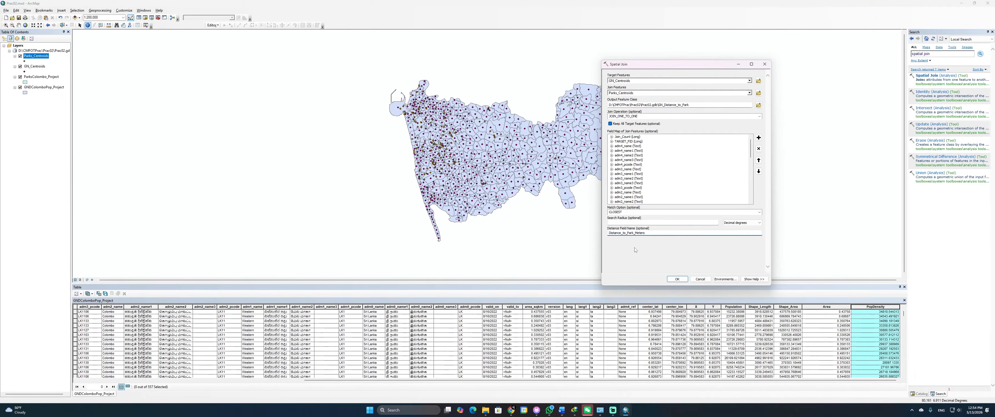
# Set the search radius unit to Meters and run the spatial join
pyautogui.click(752, 224)
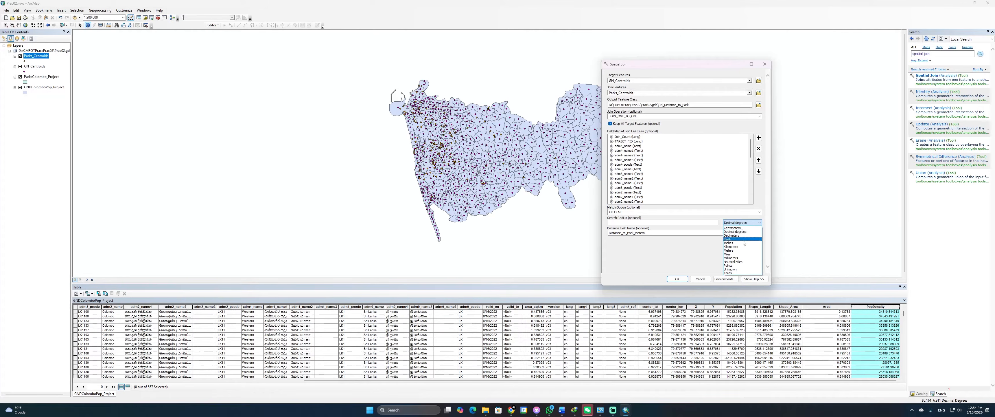
pyautogui.click(743, 250)
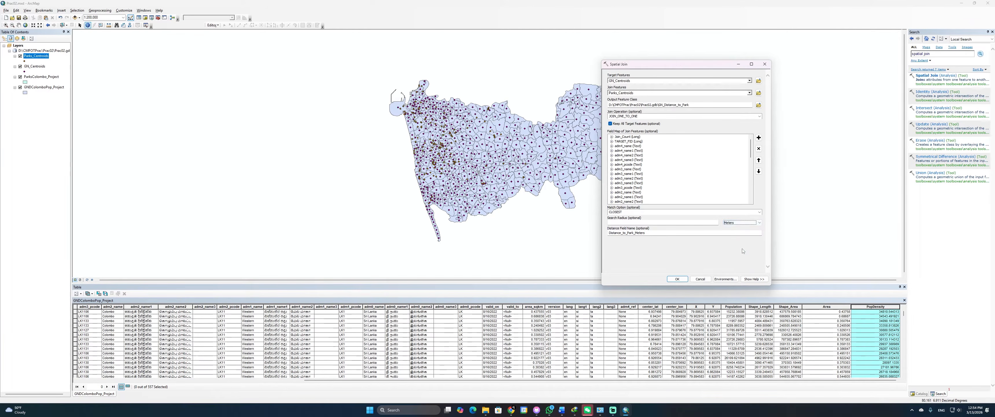
pyautogui.click(684, 282)
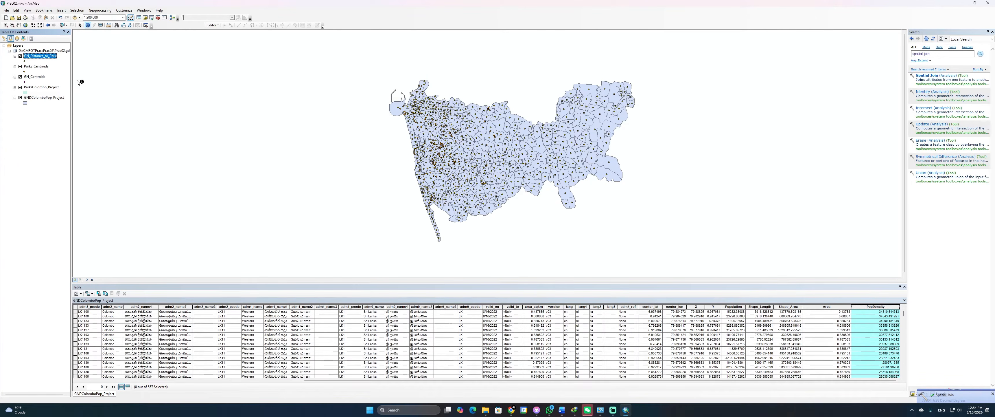
# Check the Word instructions, return to ArcMap and open the attribute table of the GN_Distance_to_Park layer
pyautogui.hotkey('alt', 'Tab')
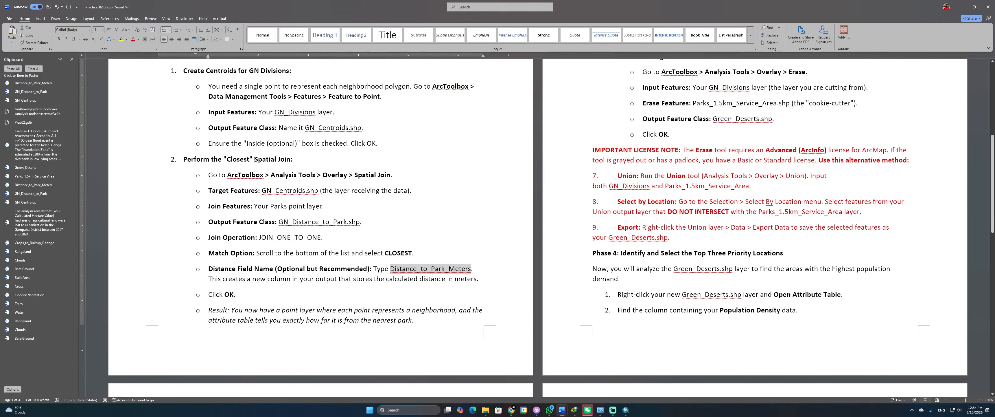
pyautogui.hotkey('alt', 'Tab')
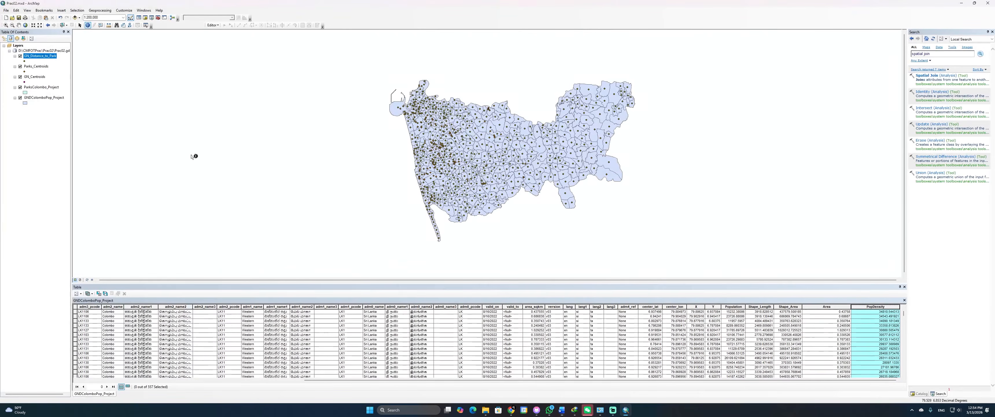
pyautogui.rightClick(44, 59)
pyautogui.click(72, 74)
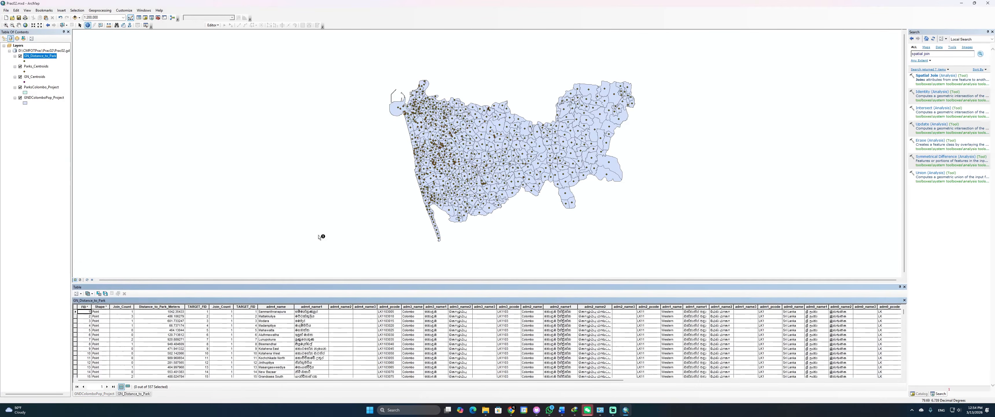
# Sort the GN_Distance_to_Park table by Distance_to_Park_Meters in descending and ascending order and review the farthest and nearest divisions
pyautogui.doubleClick(150, 307)
pyautogui.doubleClick(153, 307)
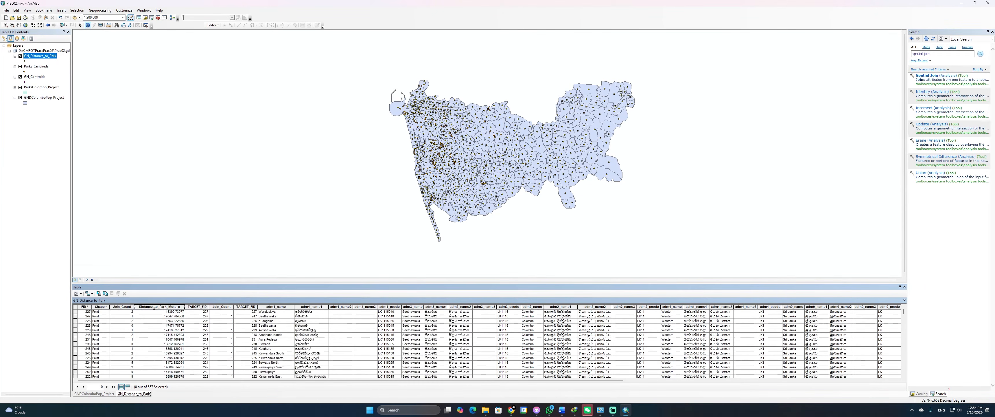
pyautogui.scroll(-4, 178, 348)
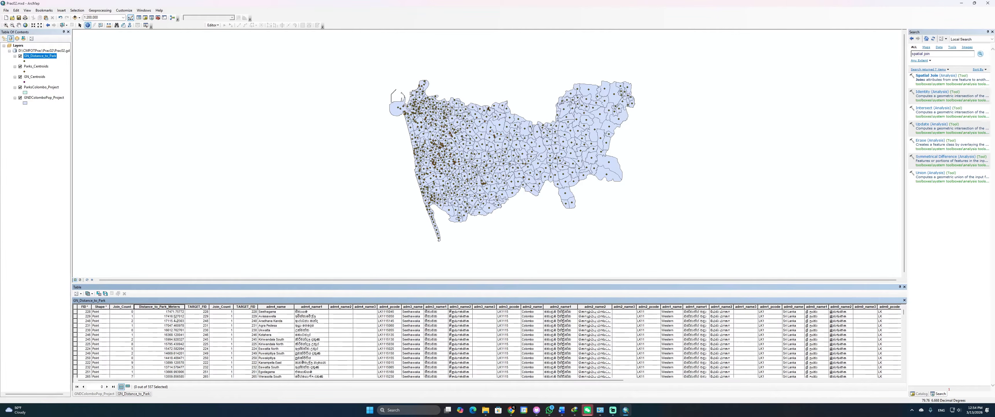
pyautogui.scroll(4, 177, 346)
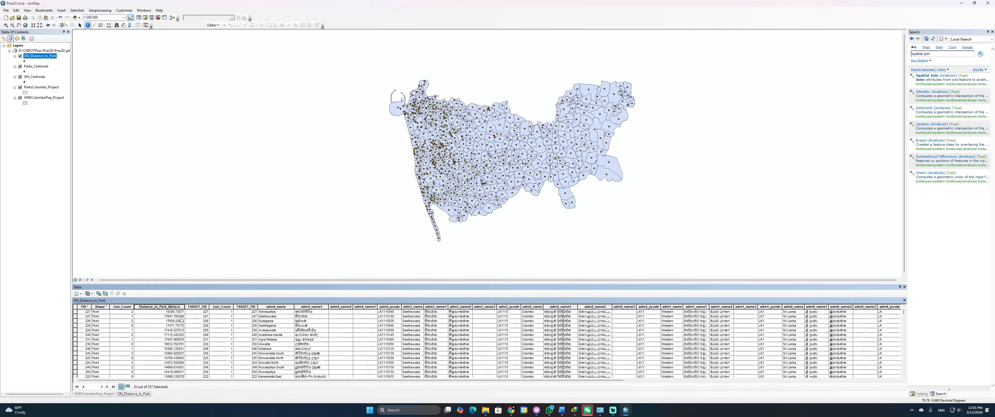
pyautogui.scroll(-13, 182, 321)
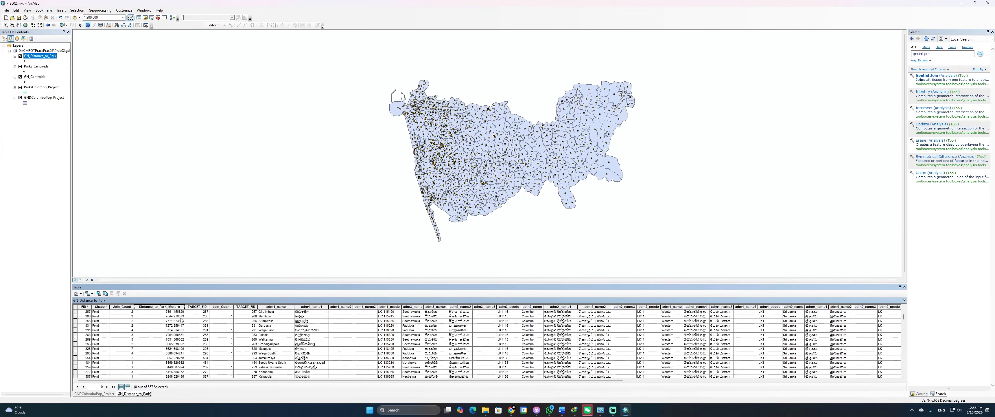
pyautogui.scroll(-3, 182, 320)
pyautogui.doubleClick(179, 306)
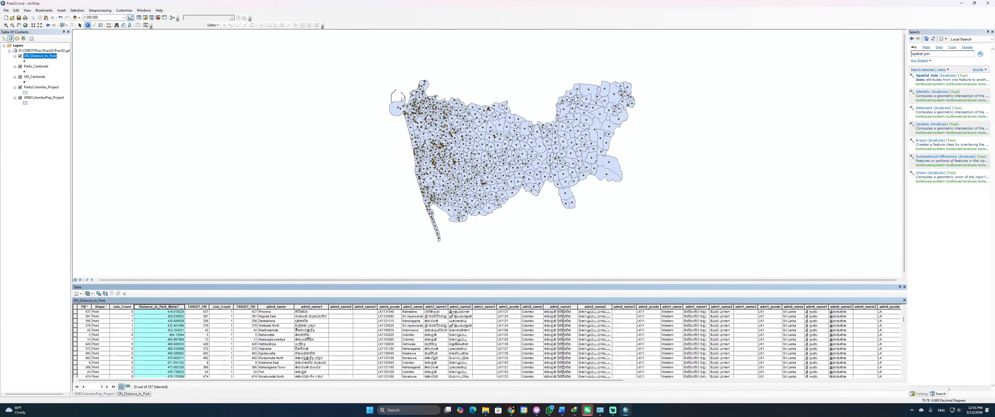
pyautogui.scroll(15, 181, 319)
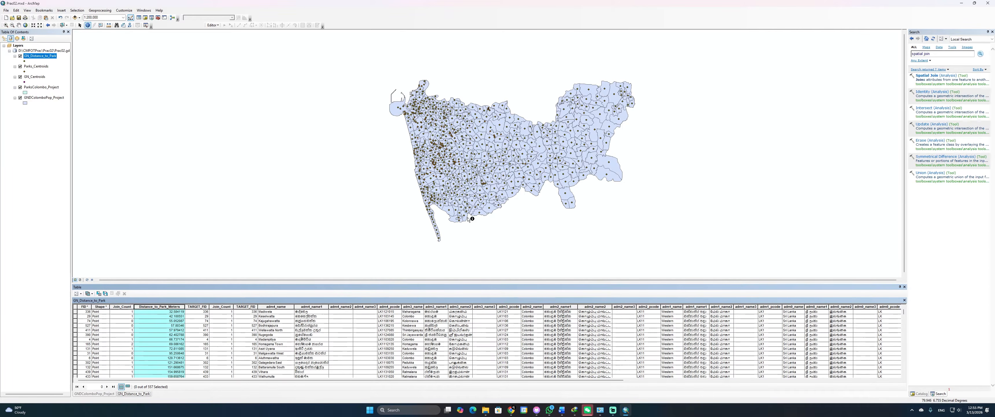
# Review the Exercise 2 requirements and the Phase 3 park service area buffer instructions in the Word documents
pyautogui.hotkey('alt', 'Tab')
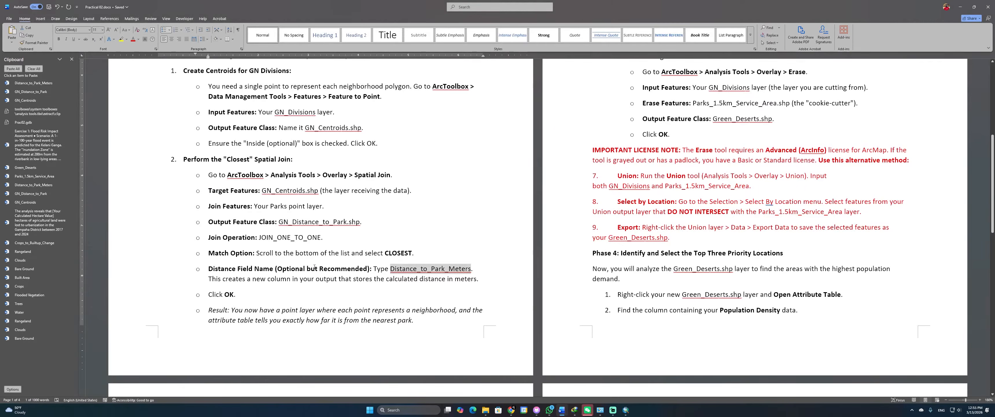
pyautogui.scroll(5, 373, 261)
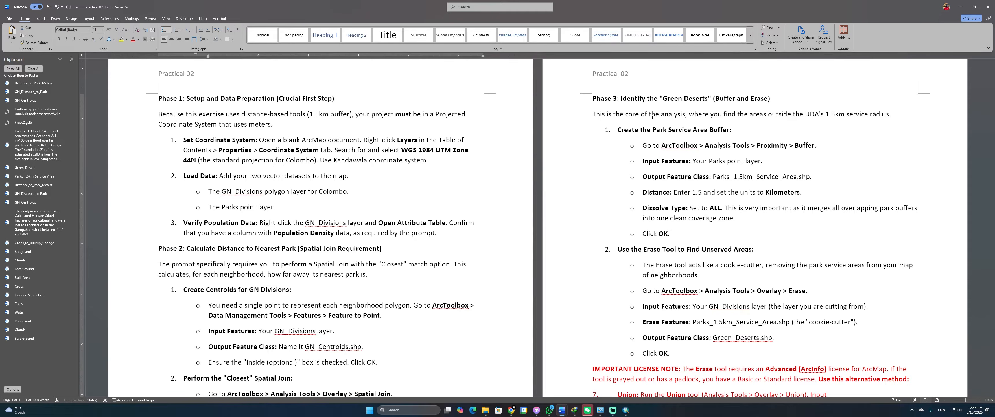
pyautogui.hotkey('alt', 'Tab')
pyautogui.press('Tab')
pyautogui.press('Tab')
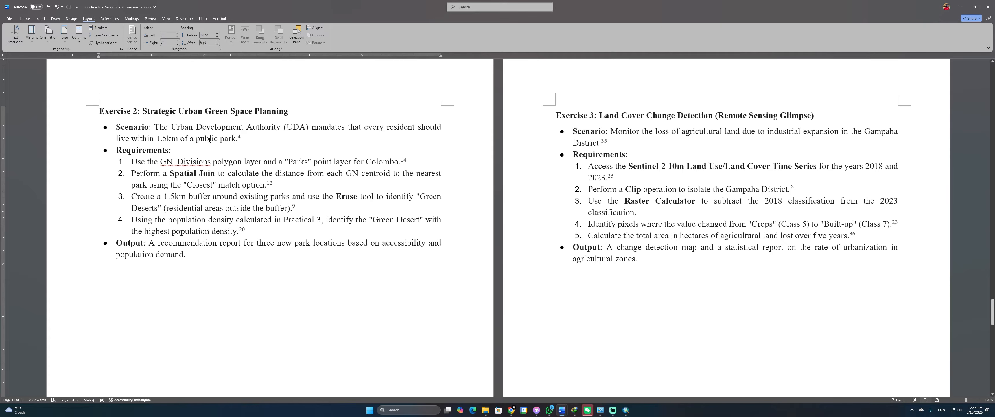
pyautogui.hotkey('alt', 'Tab')
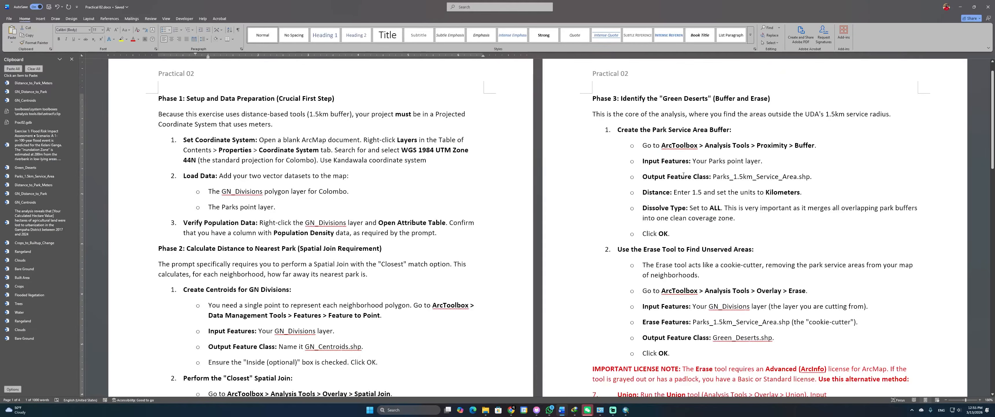
pyautogui.hotkey('alt', 'Tab')
pyautogui.hotkey('alt', 'Tab')
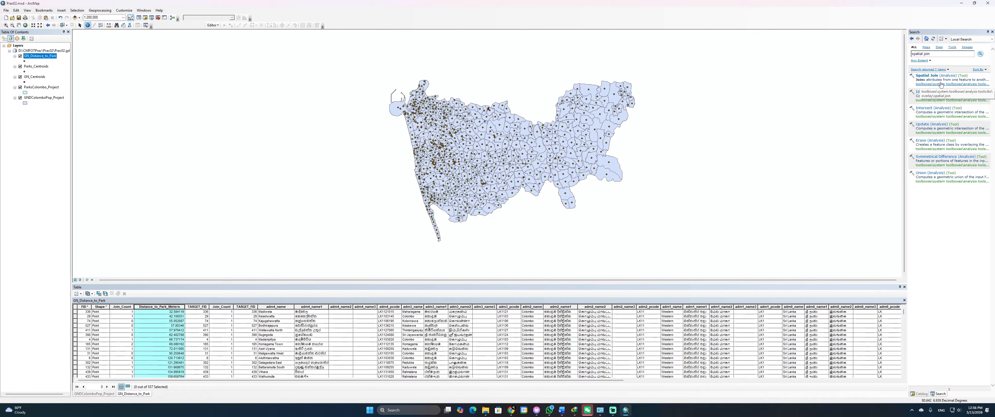
pyautogui.hotkey('alt', 'Tab')
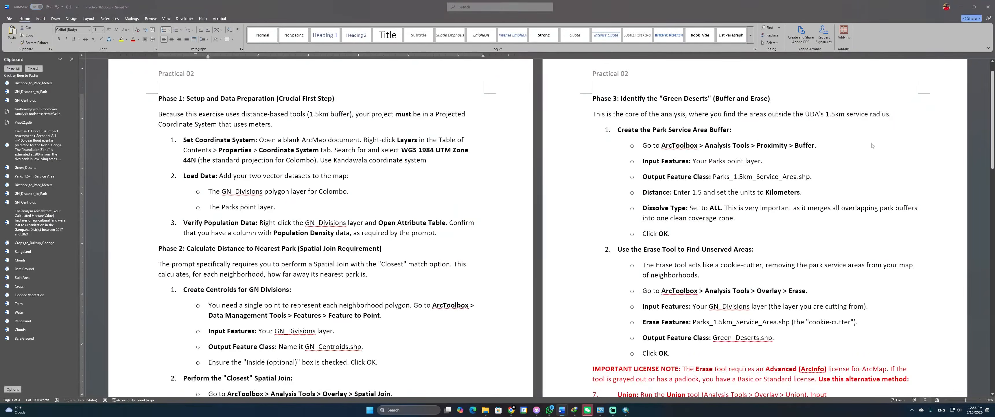
# Return to ArcMap, search for buffer, open the Buffer (Analysis) tool and choose GN_Centroids as the input features
pyautogui.hotkey('alt', 'Tab')
pyautogui.tripleClick(932, 54)
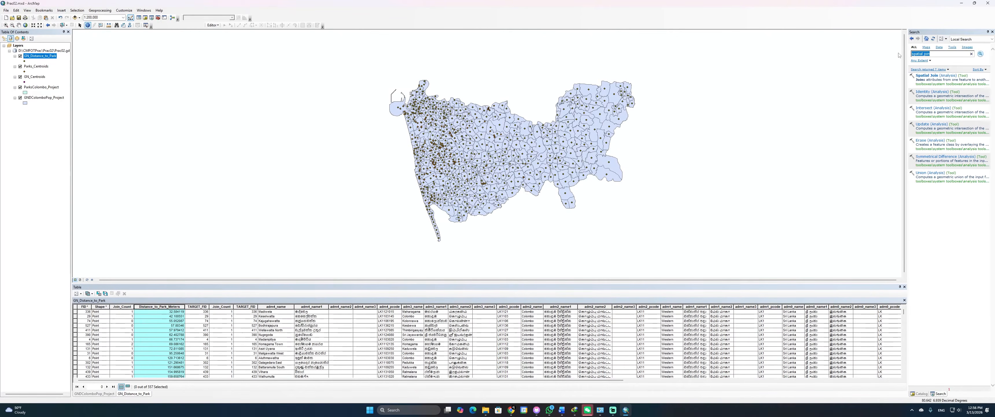
pyautogui.write('buffer')
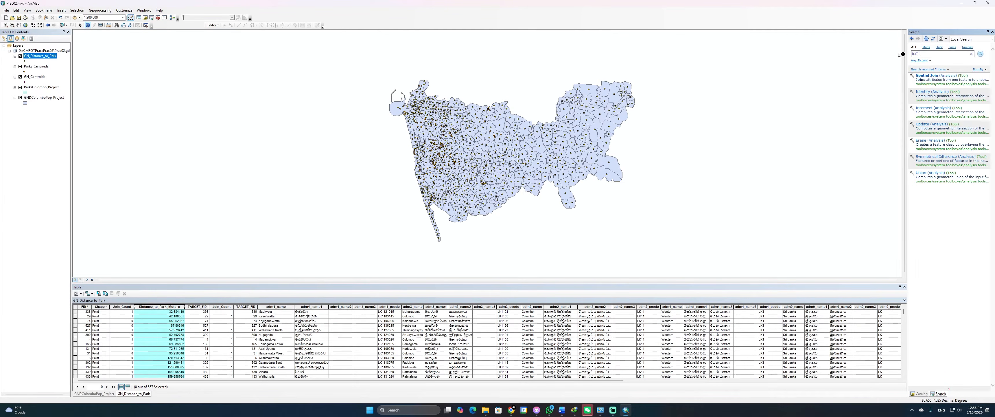
pyautogui.press('Return')
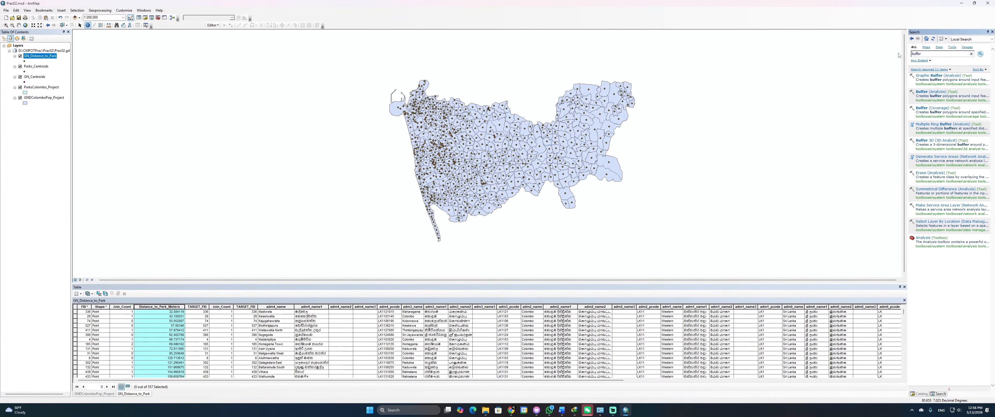
pyautogui.click(928, 91)
pyautogui.click(749, 81)
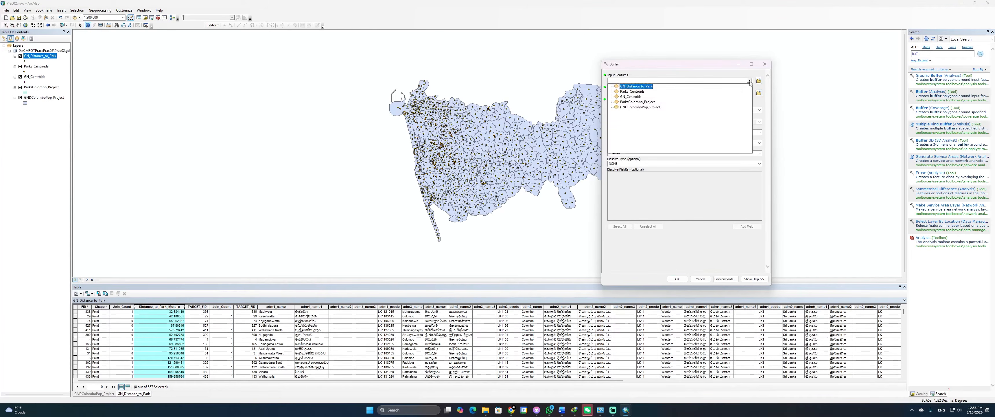
pyautogui.click(631, 96)
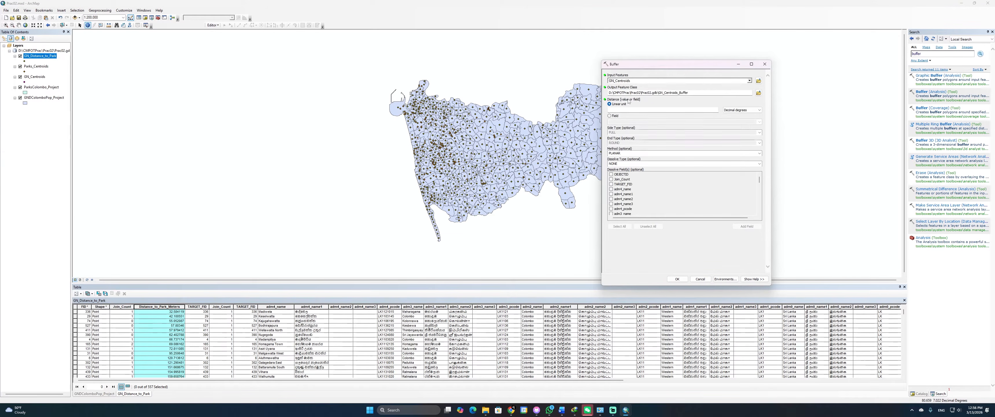
# Copy Parks_1.5km_Service_Area from the Word instructions and use it as the output feature class name in ArcMap's Buffer dialog
pyautogui.moveTo(699, 92); pyautogui.dragTo(667, 93)
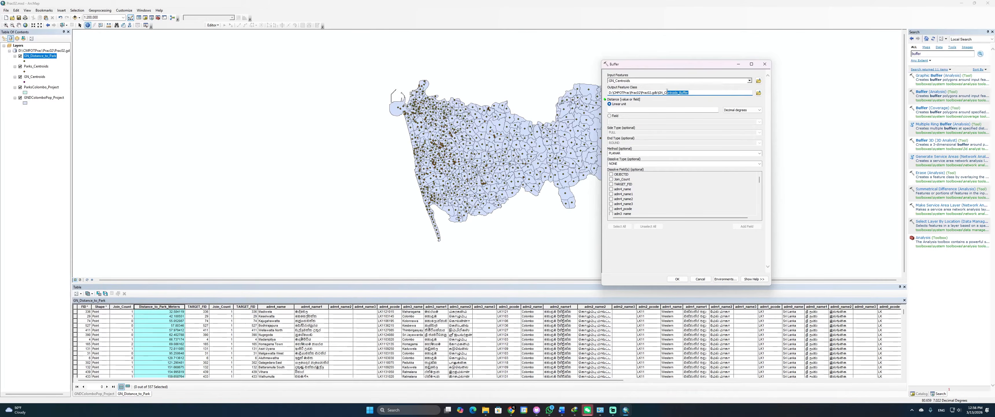
pyautogui.hotkey('alt', 'Tab')
pyautogui.hotkey('alt', 'Tab')
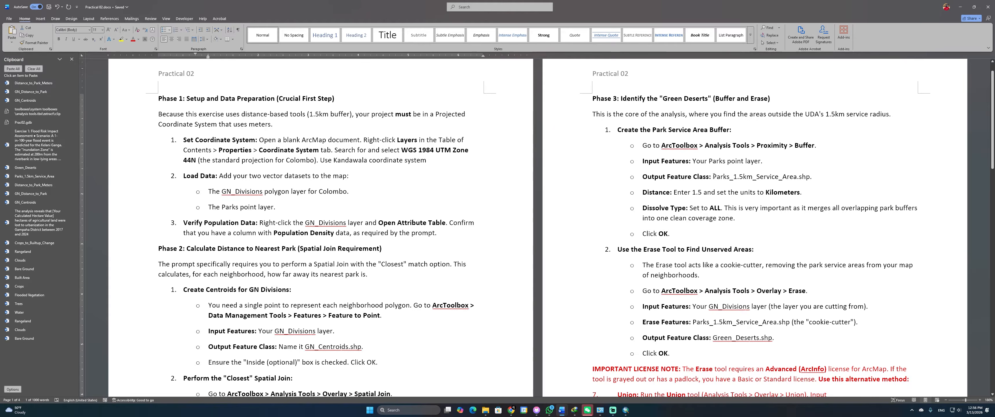
pyautogui.moveTo(715, 176); pyautogui.dragTo(789, 177)
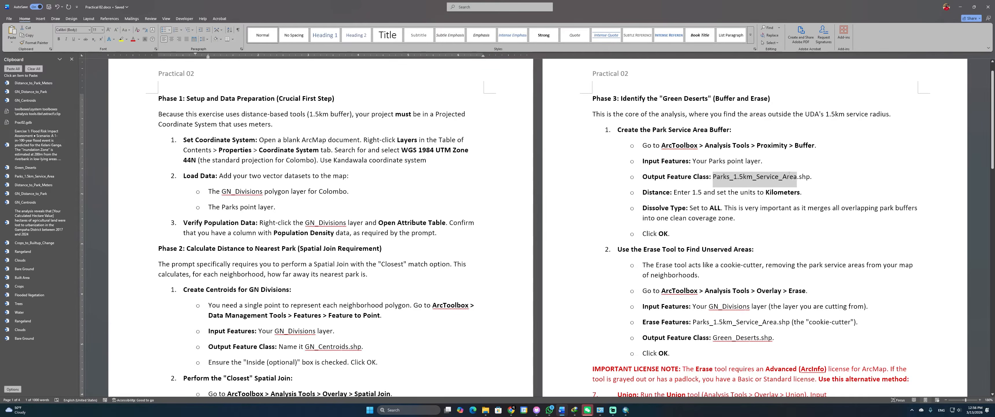
pyautogui.hotkey('ctrl', 'c')
pyautogui.hotkey('alt', 'Tab')
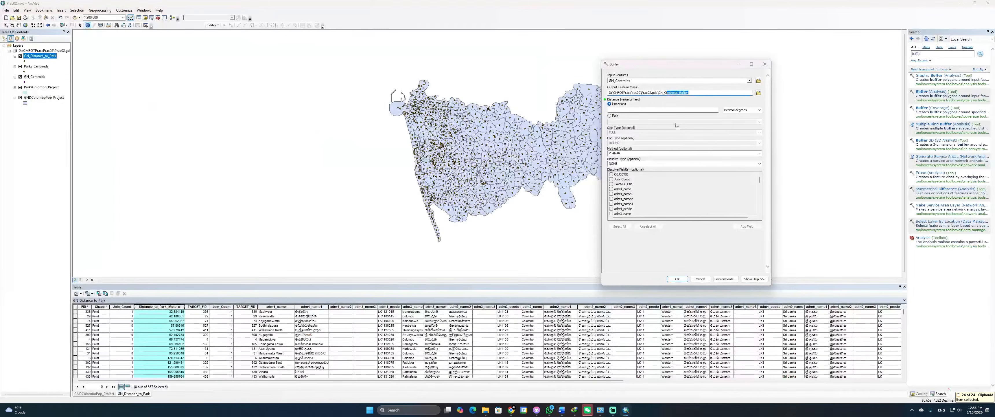
pyautogui.moveTo(689, 93); pyautogui.dragTo(658, 93)
pyautogui.hotkey('ctrl', 'v')
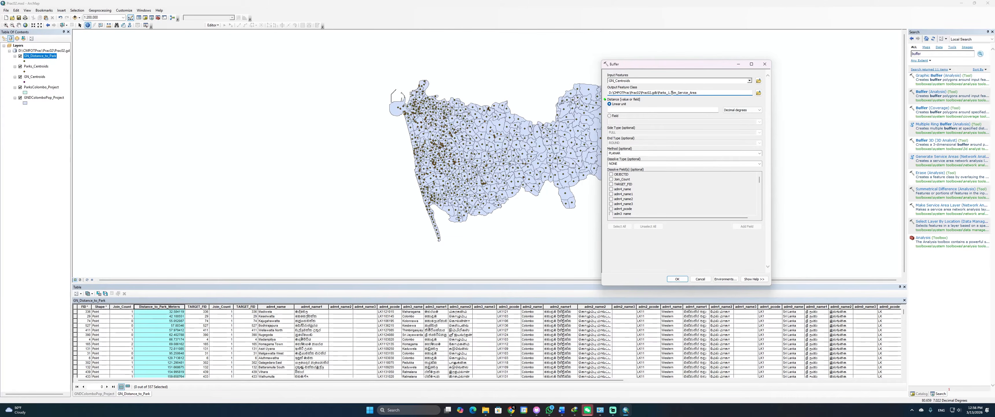
# Set the linear buffer distance to 1.5 Kilometers and change the output feature class name to Parks_IN_Service_Area
pyautogui.click(660, 108)
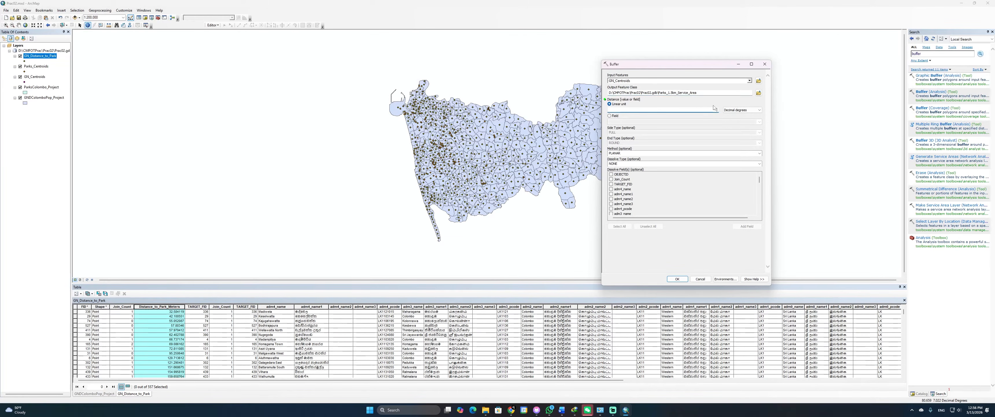
pyautogui.click(734, 111)
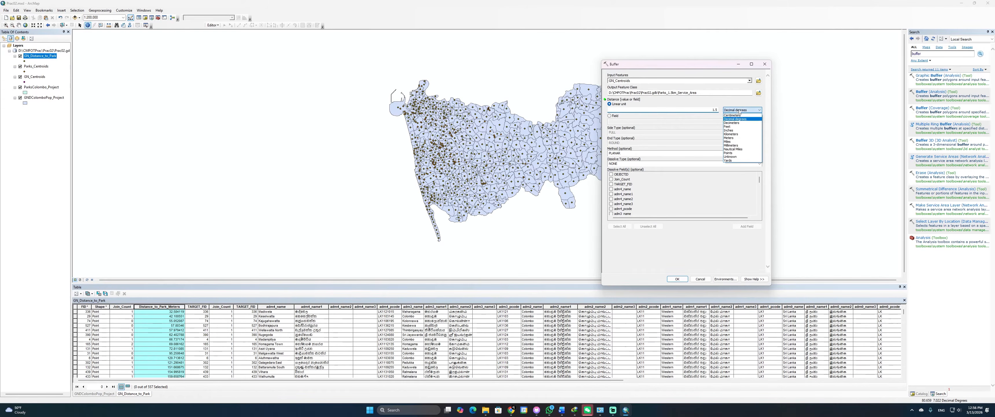
pyautogui.click(738, 134)
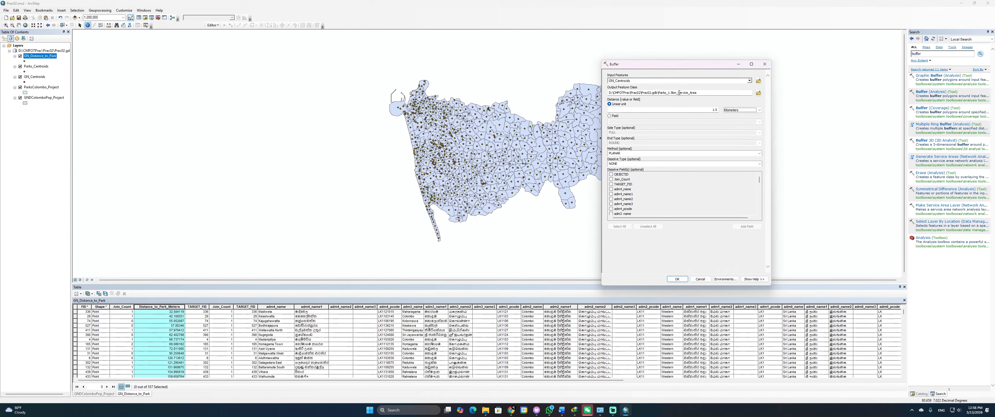
pyautogui.moveTo(678, 92); pyautogui.dragTo(671, 92)
pyautogui.press('BackSpace')
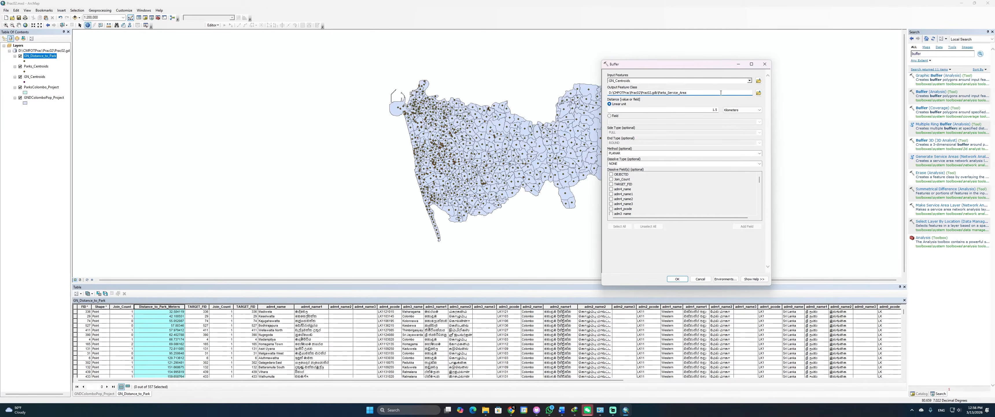
pyautogui.write('IN_')
# Set the dissolve type to ALL and run the buffer on the GN centroids
pyautogui.click(760, 163)
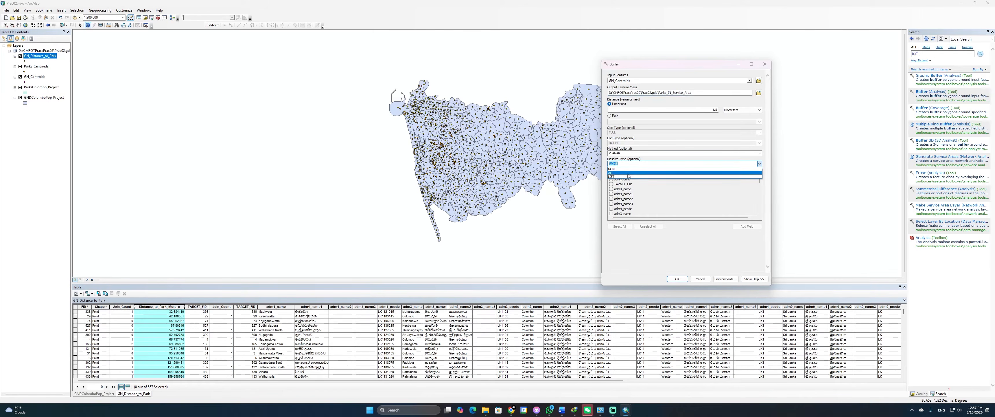
pyautogui.click(628, 174)
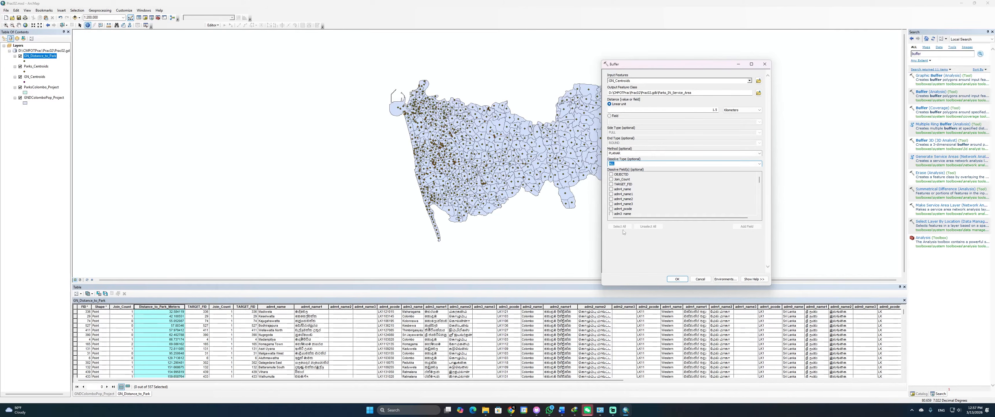
pyautogui.click(677, 278)
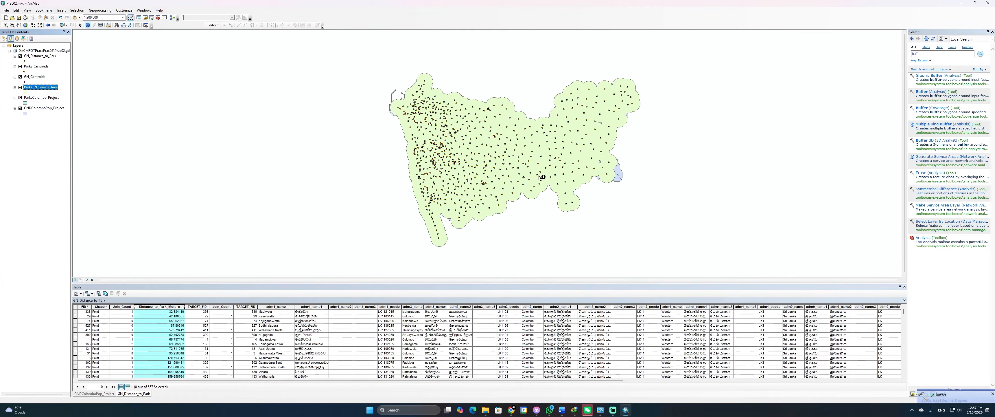
# Remove the Parks_IN_Service_Area layer from the map and delete its feature class from Prac02.gdb
pyautogui.rightClick(39, 90)
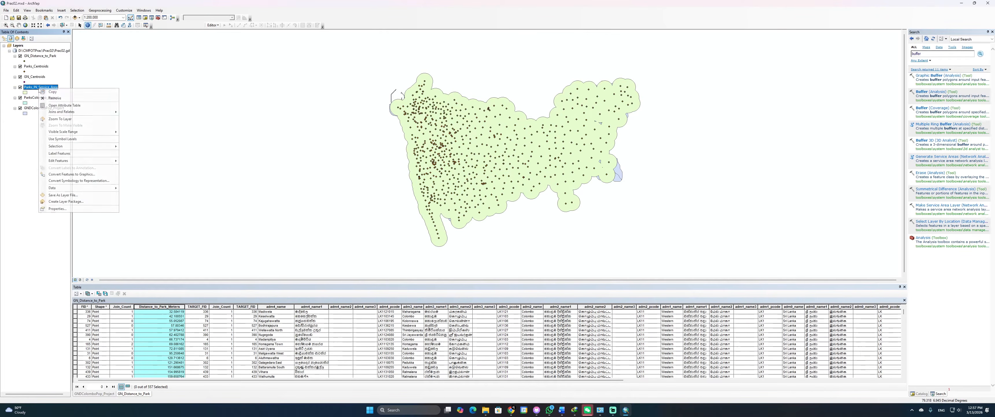
pyautogui.click(55, 98)
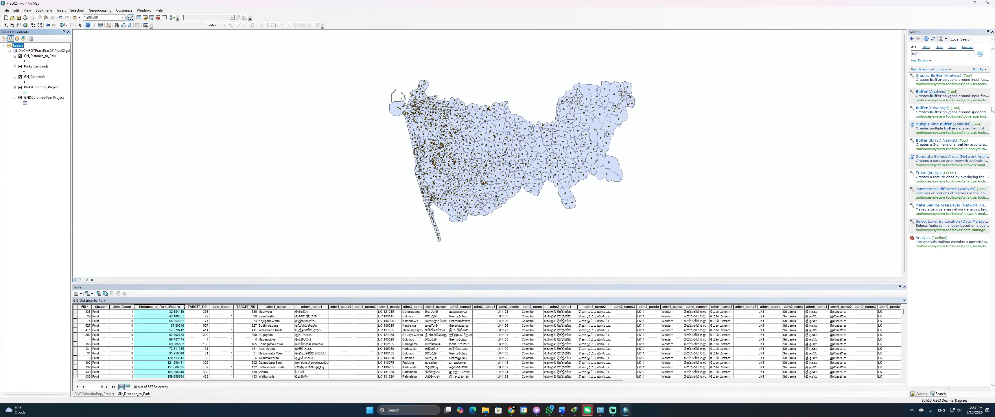
pyautogui.click(922, 393)
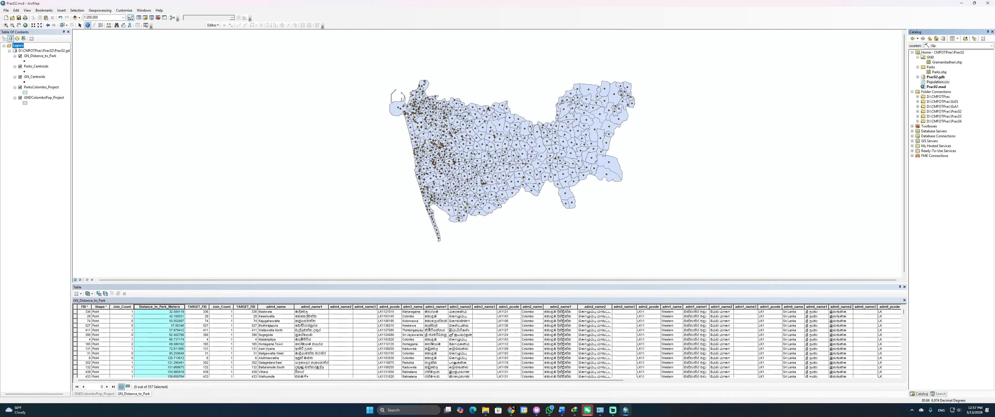
pyautogui.click(918, 77)
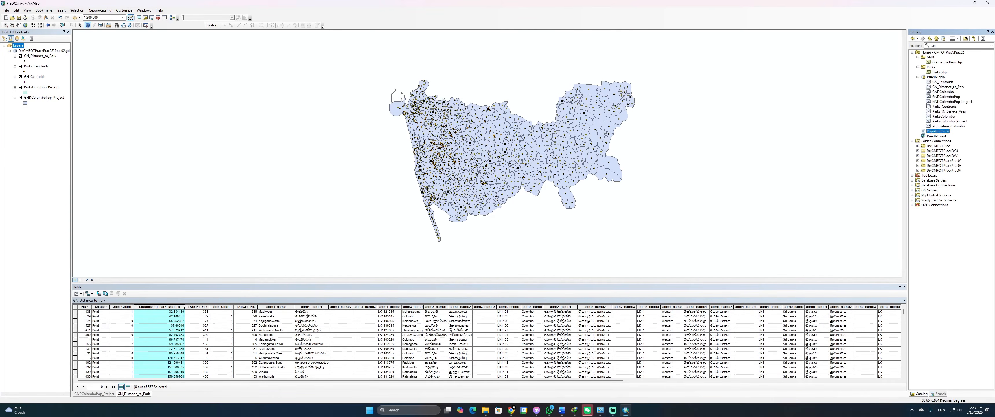
pyautogui.click(944, 111)
pyautogui.rightClick(943, 112)
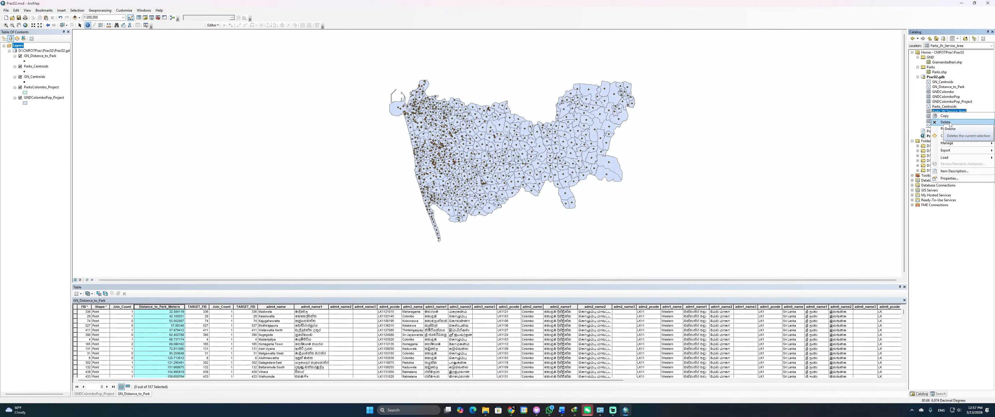
pyautogui.click(946, 122)
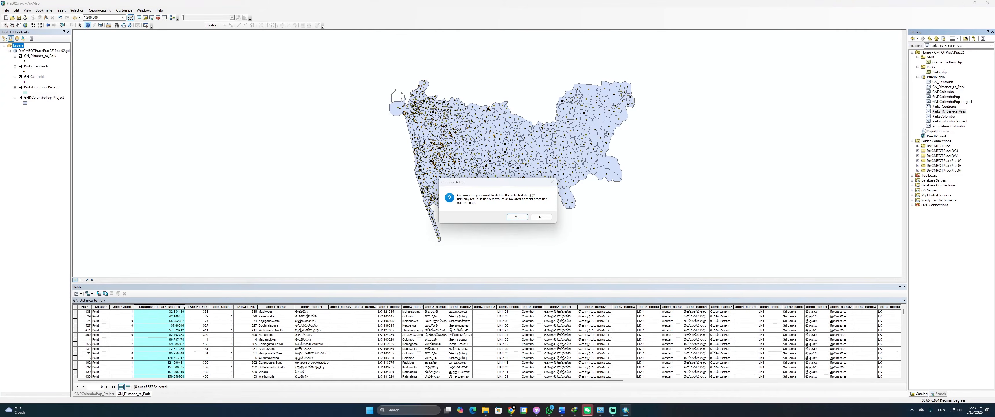
pyautogui.click(519, 217)
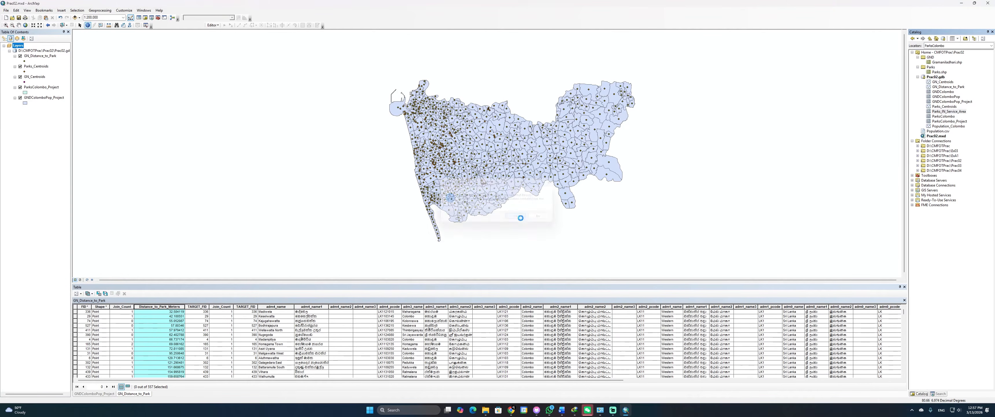
# Reopen the Buffer (Analysis) tool and choose Parks_Centroids as the input features
pyautogui.click(941, 394)
pyautogui.click(928, 90)
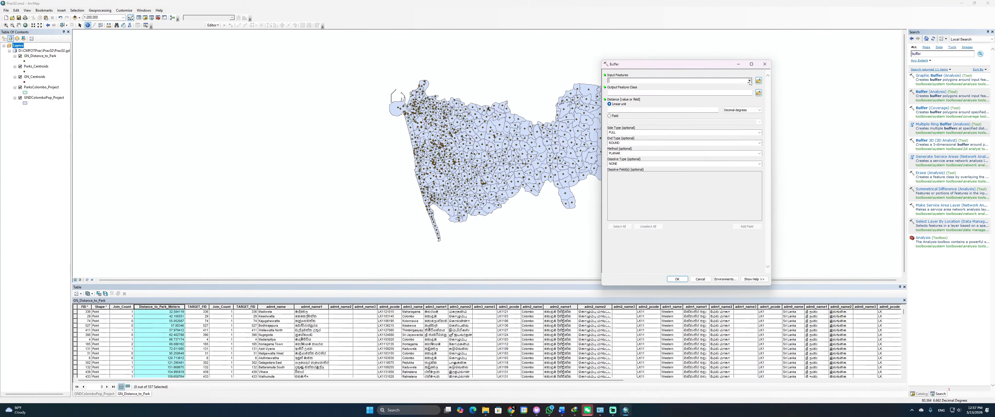
pyautogui.click(739, 82)
pyautogui.click(634, 92)
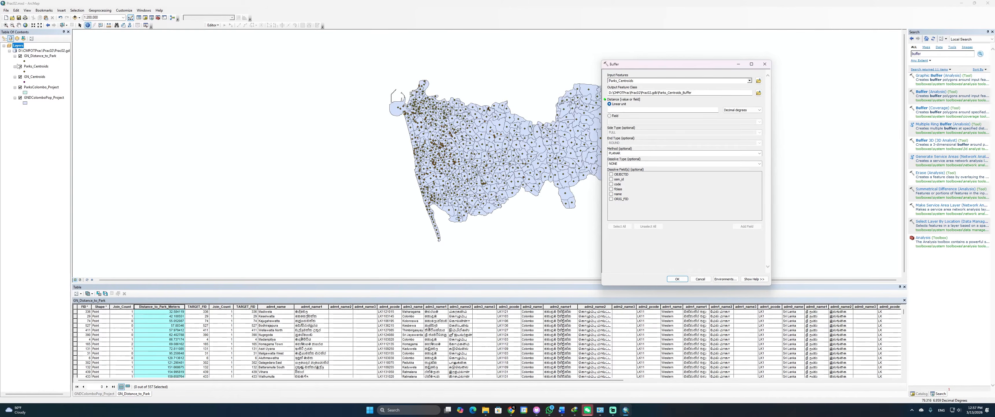
# Temporarily hide the GN_Centroids and GN_Distance_to_Park layers to examine the park centroids on their own
pyautogui.click(20, 76)
pyautogui.click(20, 55)
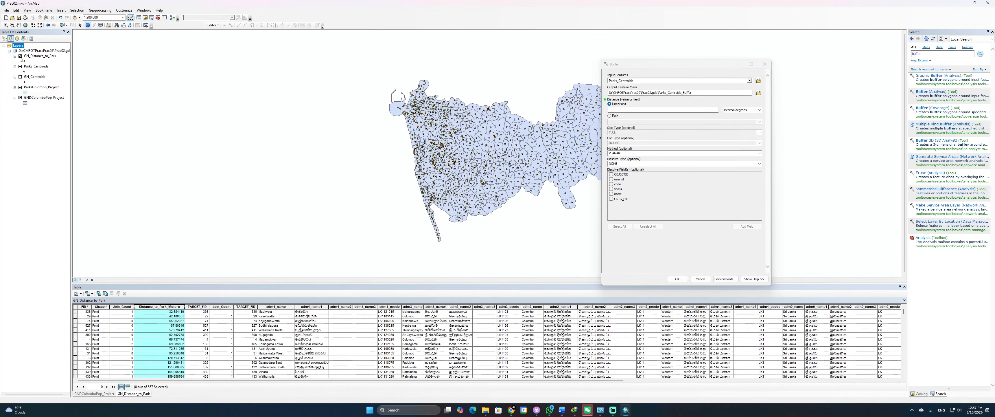
pyautogui.click(20, 56)
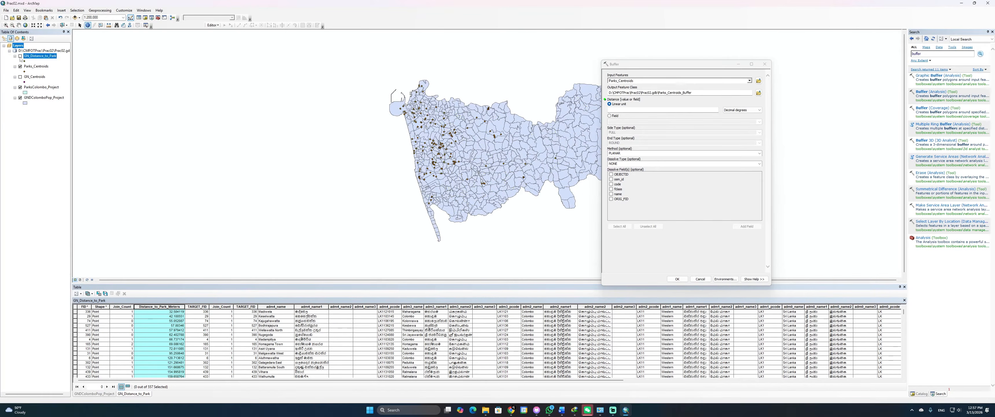
pyautogui.click(20, 76)
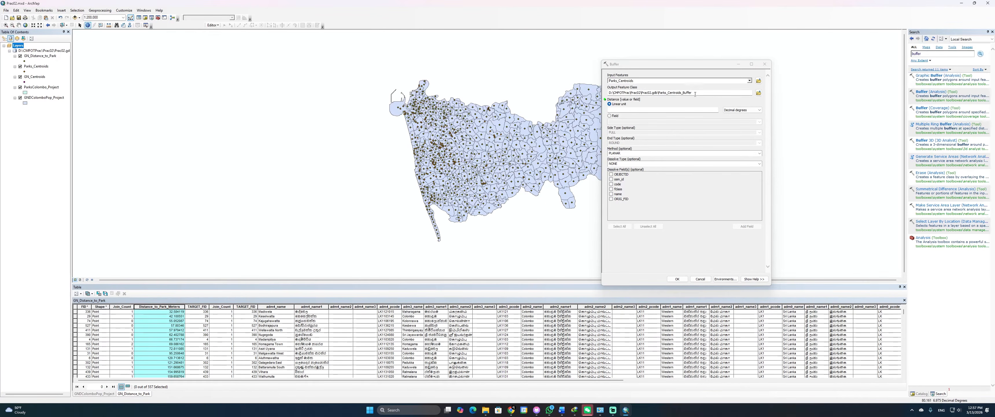
# Name the buffer's output feature class Parks_in_Service_Area and set the linear distance to 1.5 Kilometers
pyautogui.moveTo(695, 94); pyautogui.dragTo(667, 92)
pyautogui.hotkey('ctrl', 'v')
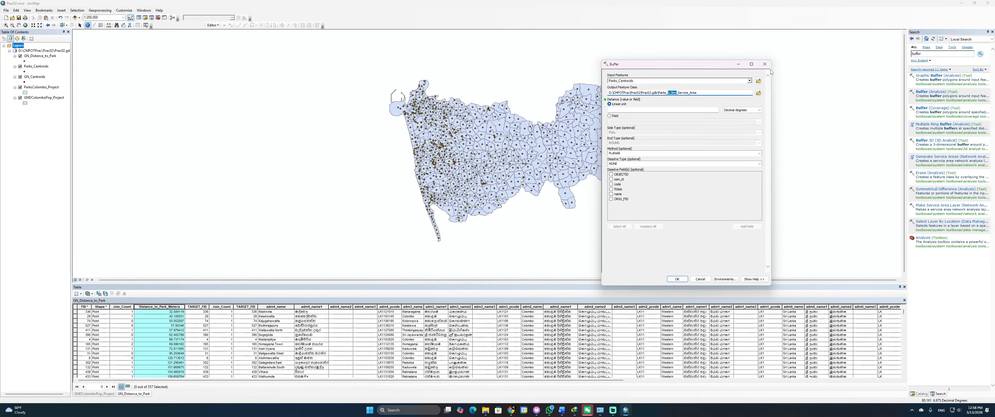
pyautogui.press('BackSpace')
pyautogui.click(710, 109)
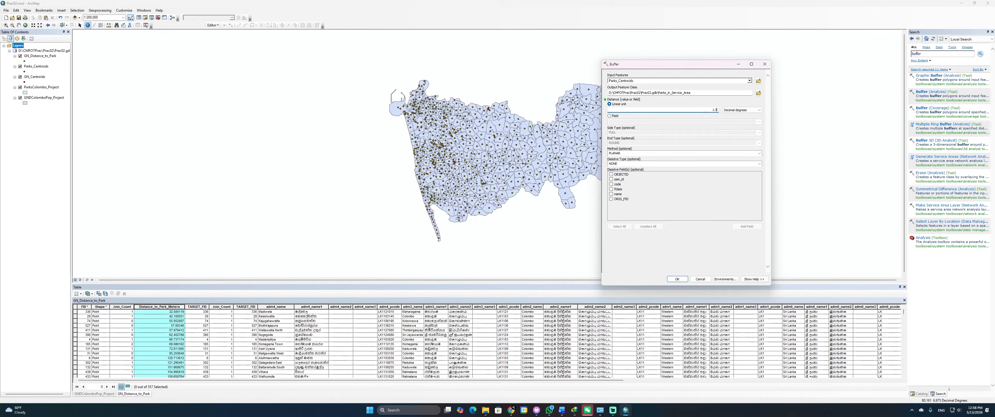
pyautogui.click(740, 110)
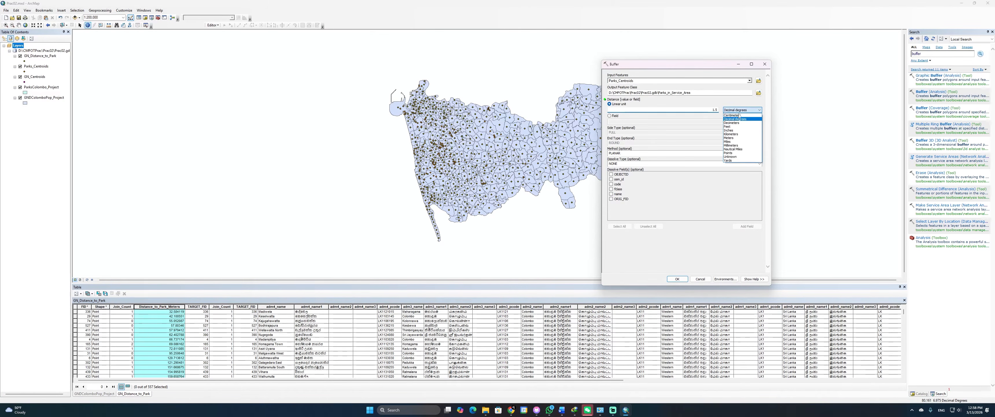
pyautogui.click(736, 134)
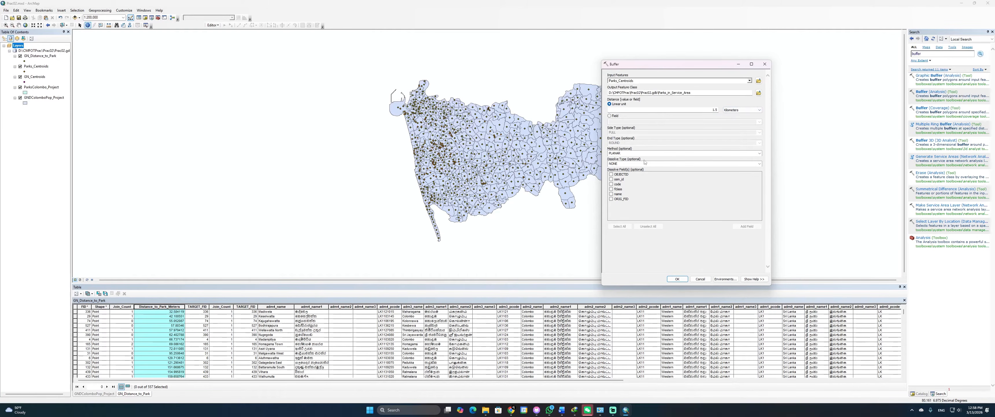
# Set the dissolve type to ALL and run the buffer on the park centroids
pyautogui.click(759, 164)
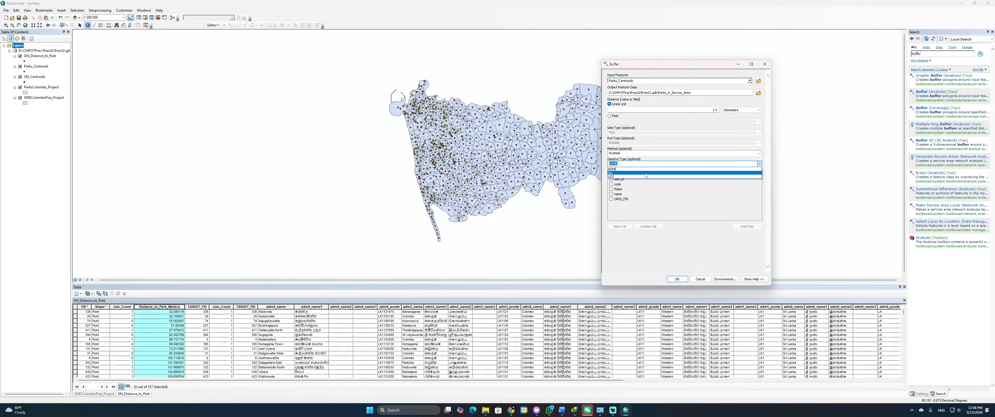
pyautogui.click(632, 173)
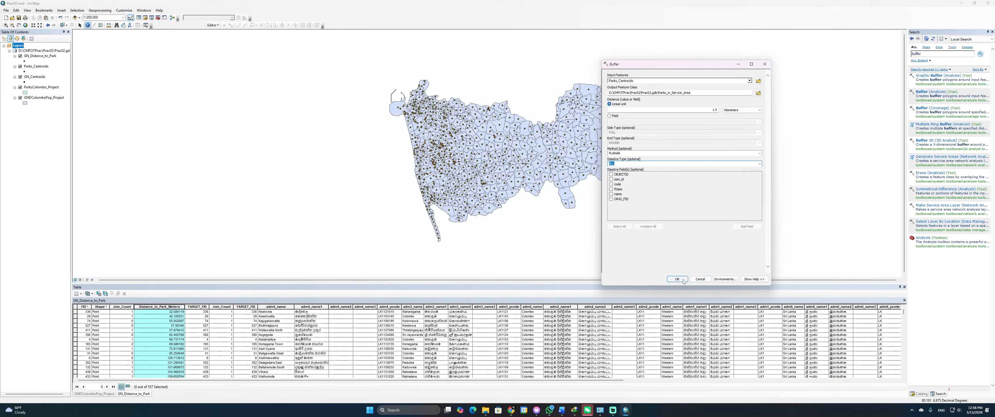
pyautogui.click(682, 278)
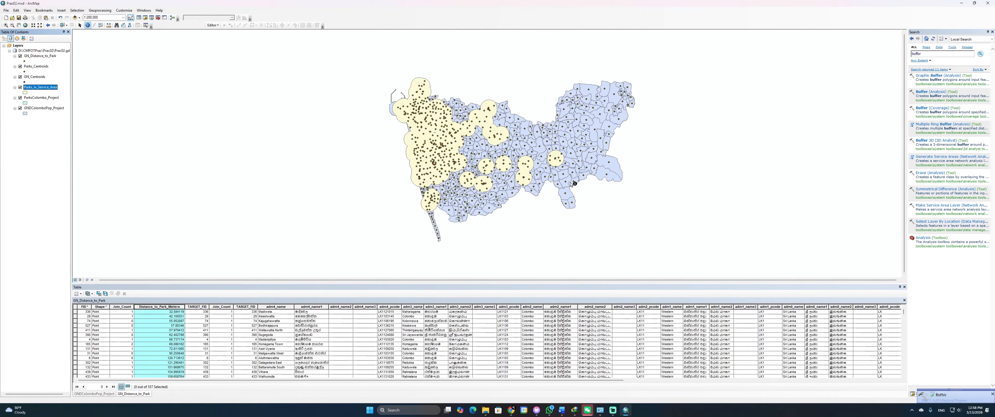
pyautogui.scroll(2, 529, 185)
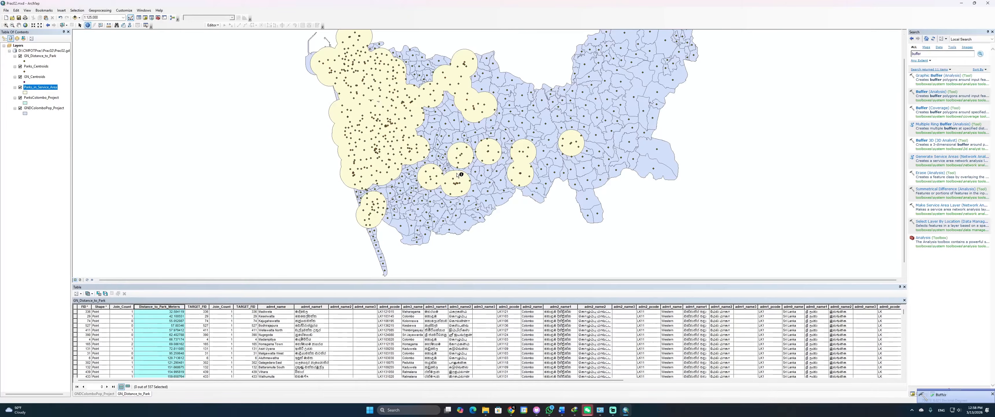
# Check the Erase instructions in the Word practical, return to ArcMap, search for erase and open the Erase (Analysis) tool
pyautogui.hotkey('alt', 'Tab')
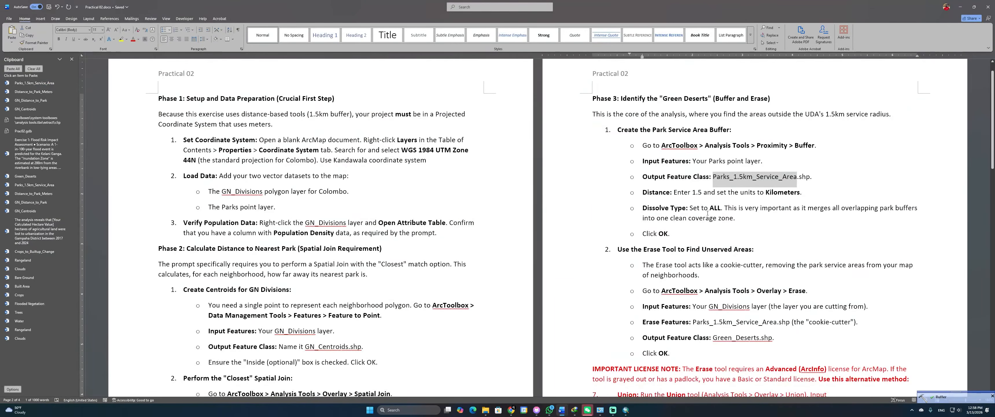
pyautogui.scroll(-3, 662, 199)
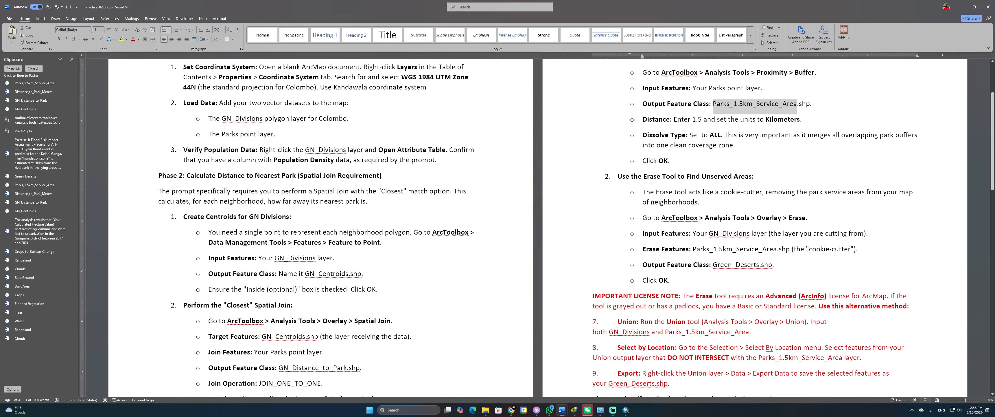
pyautogui.hotkey('alt', 'Tab')
pyautogui.doubleClick(919, 53)
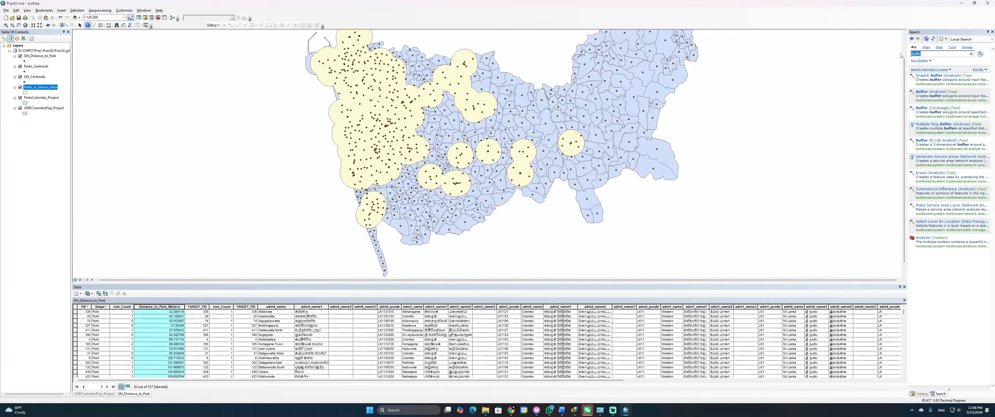
pyautogui.write('erase')
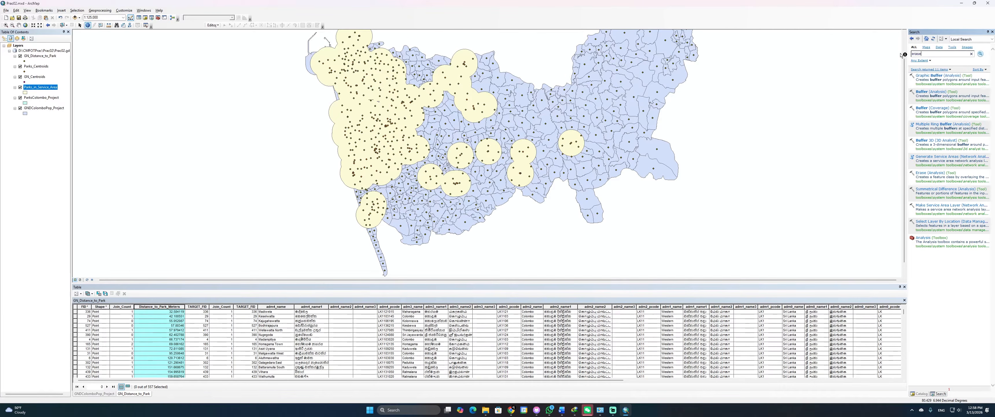
pyautogui.press('Return')
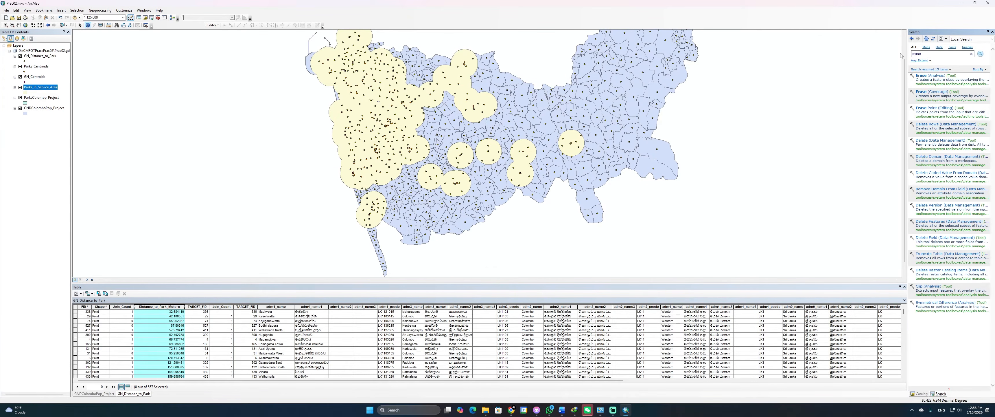
pyautogui.click(921, 75)
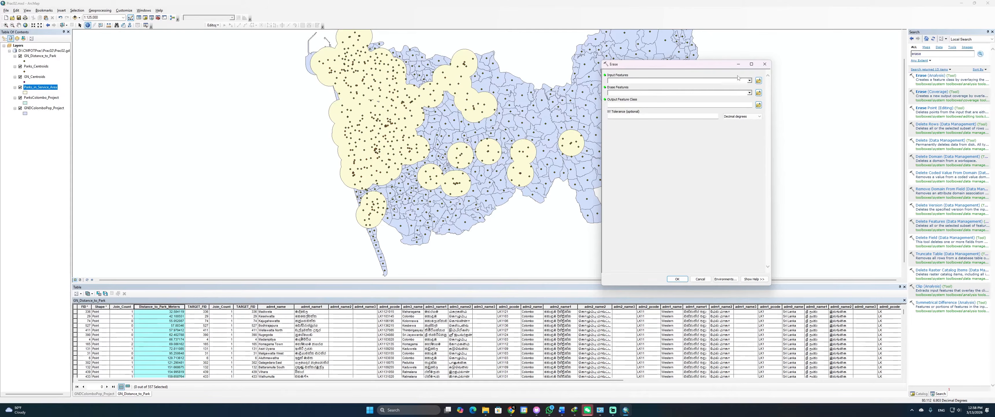
# Choose GNDColomboPop_Project as the Erase input features and Parks_in_Service_Area as the erase features
pyautogui.click(750, 81)
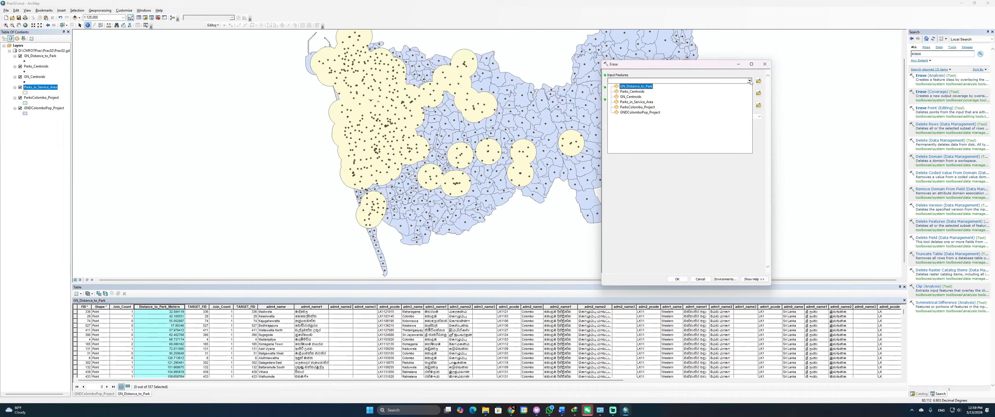
pyautogui.click(654, 112)
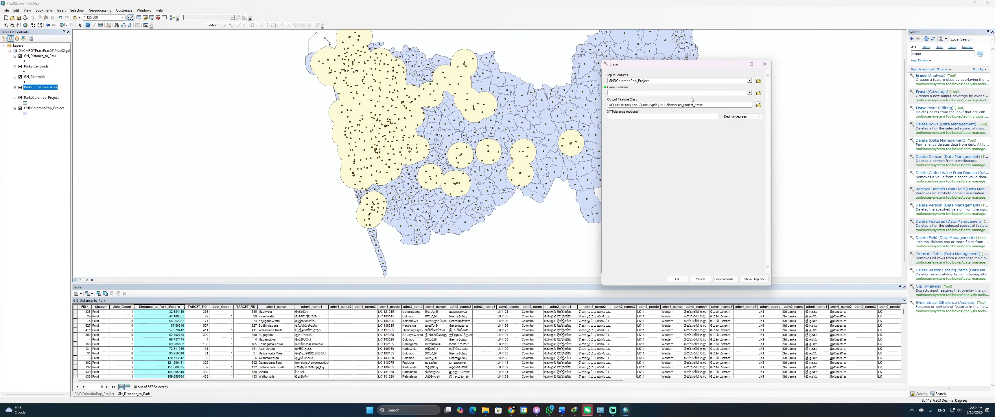
pyautogui.click(750, 93)
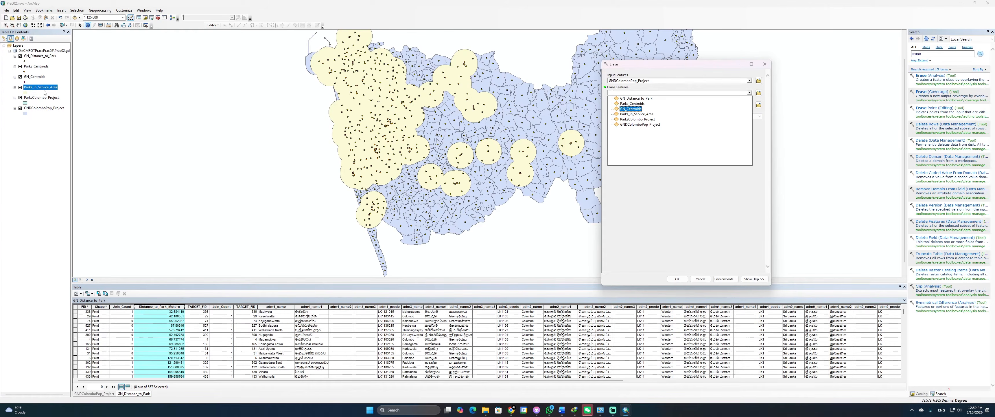
pyautogui.click(631, 114)
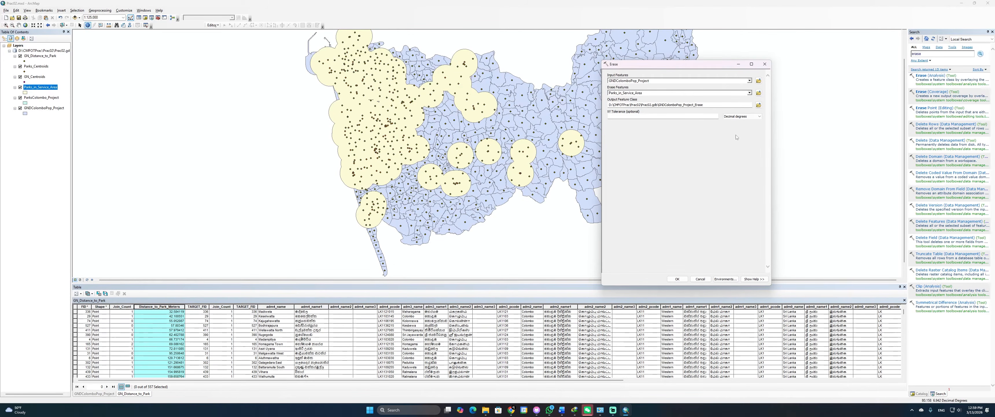
# Copy Green_Deserts from the Word instructions as the output feature class name in ArcMap's Erase dialog and run the tool
pyautogui.hotkey('alt', 'Tab')
pyautogui.hotkey('alt', 'Tab')
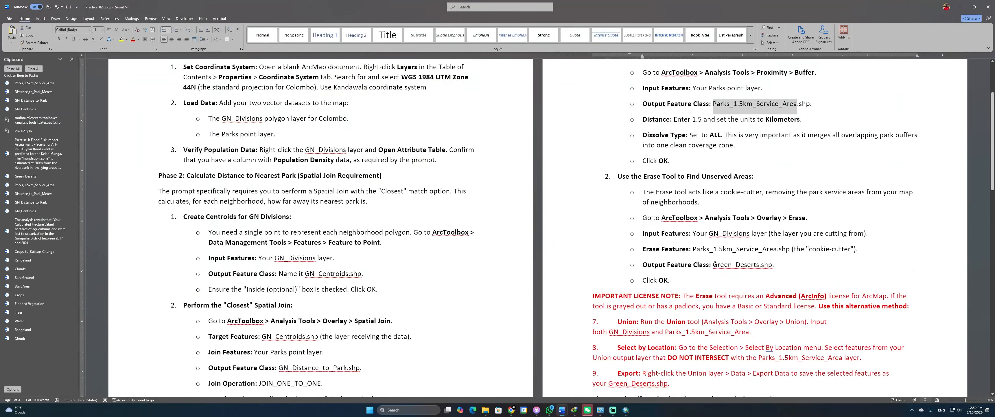
pyautogui.moveTo(715, 265); pyautogui.dragTo(753, 265)
pyautogui.hotkey('ctrl', 'c')
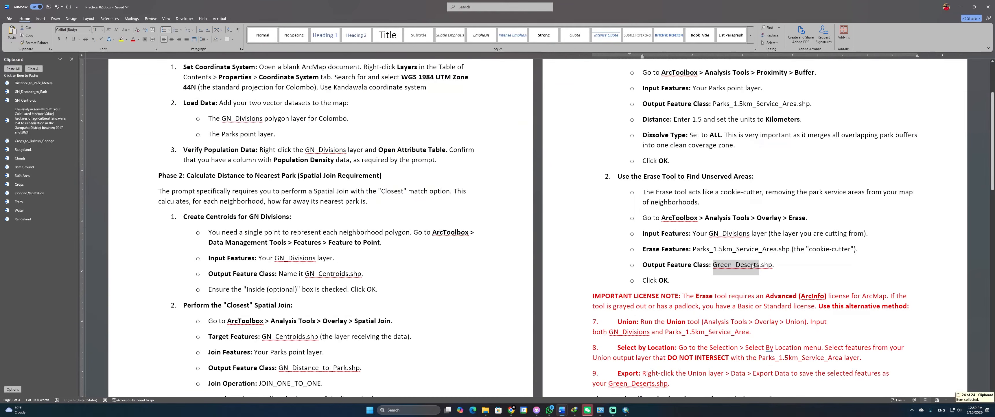
pyautogui.hotkey('alt', 'Tab')
pyautogui.moveTo(705, 104); pyautogui.dragTo(660, 105)
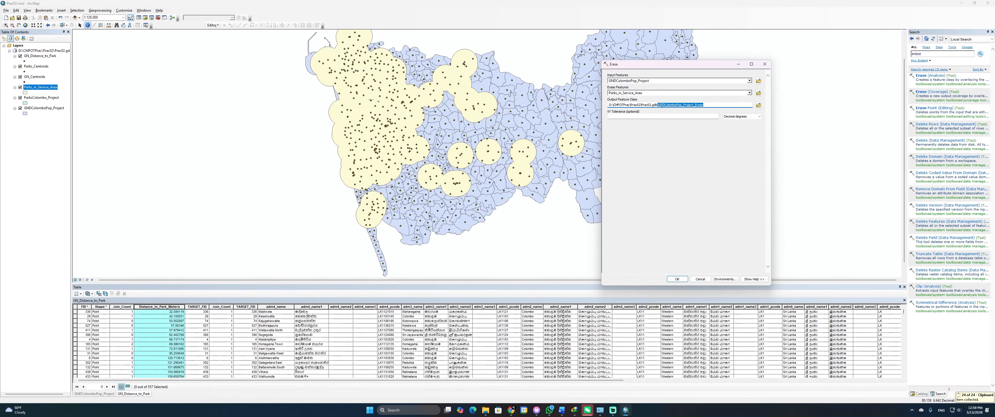
pyautogui.moveTo(720, 105); pyautogui.dragTo(663, 105)
pyautogui.hotkey('ctrl', 'v')
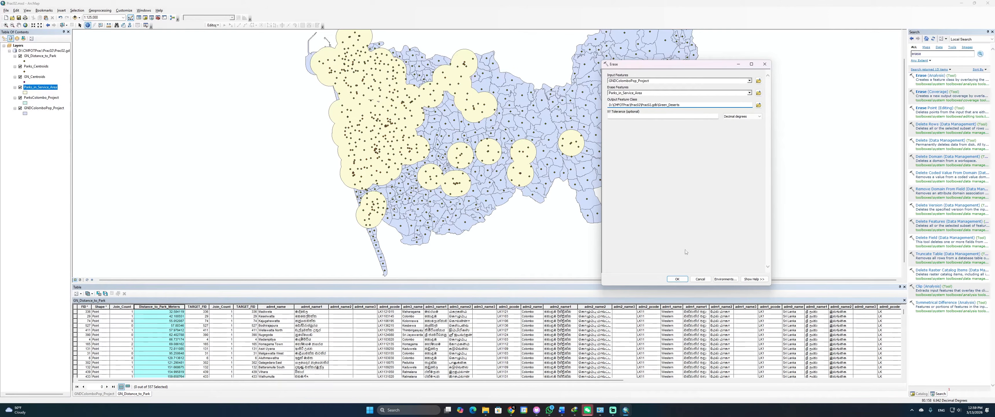
pyautogui.click(677, 279)
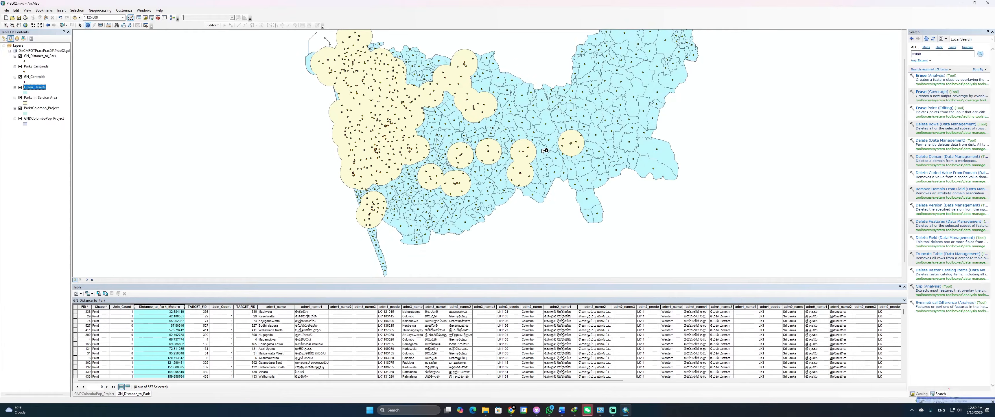
# Hide every layer except Green_Deserts so that only the unserved divisions are drawn on the map
pyautogui.click(20, 97)
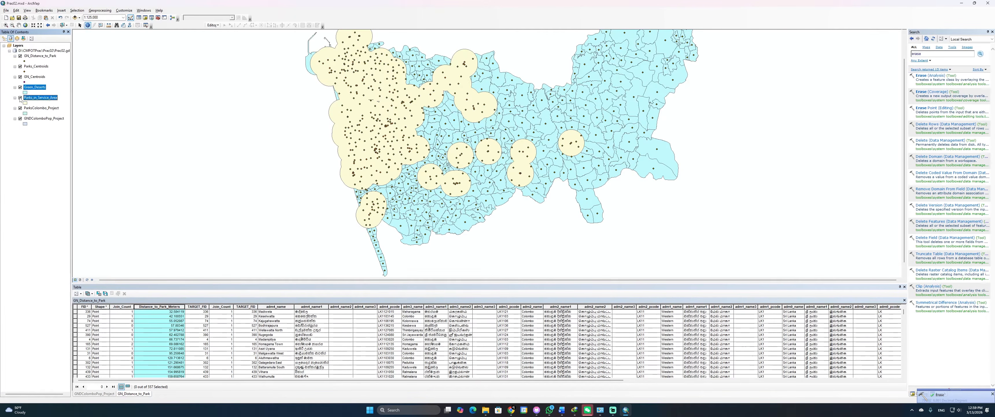
pyautogui.click(20, 108)
pyautogui.click(20, 119)
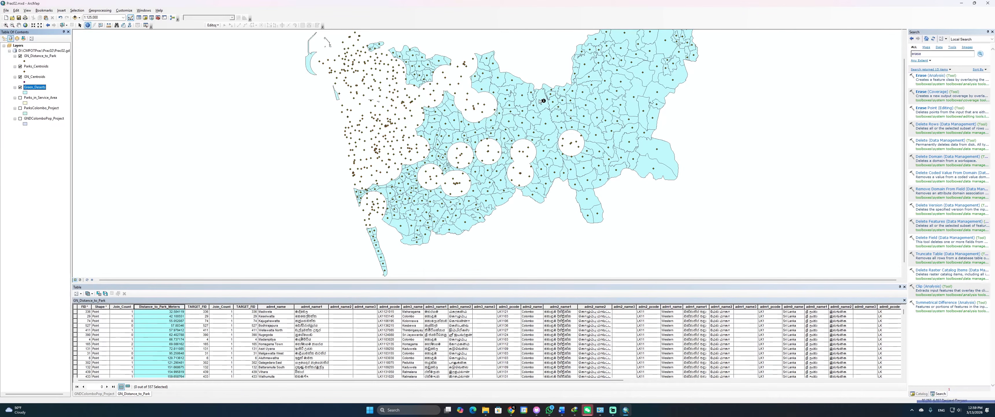
pyautogui.click(20, 66)
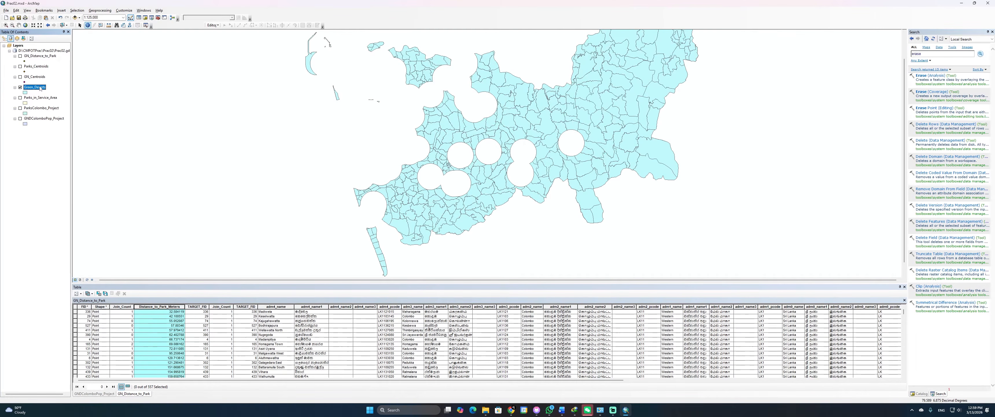
# Check the Phase 4 instructions in the Word practical, return to ArcMap and open the Green_Deserts attribute table
pyautogui.hotkey('alt', 'Tab')
pyautogui.scroll(-6, 668, 205)
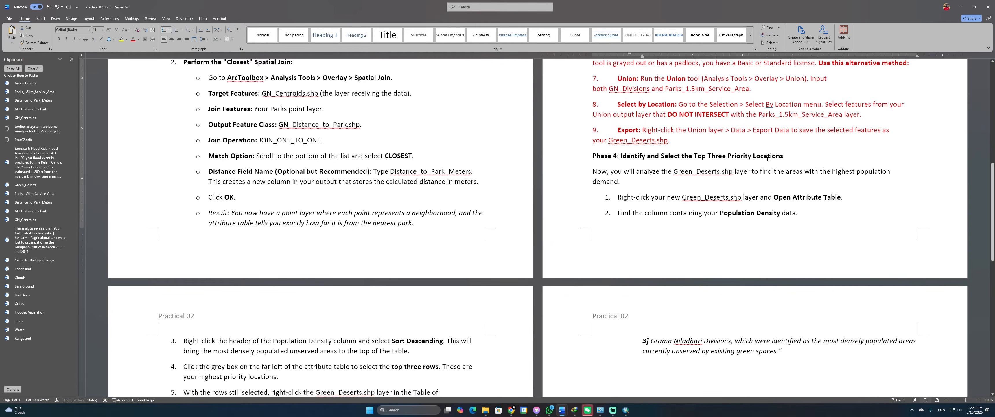
pyautogui.scroll(-1, 767, 159)
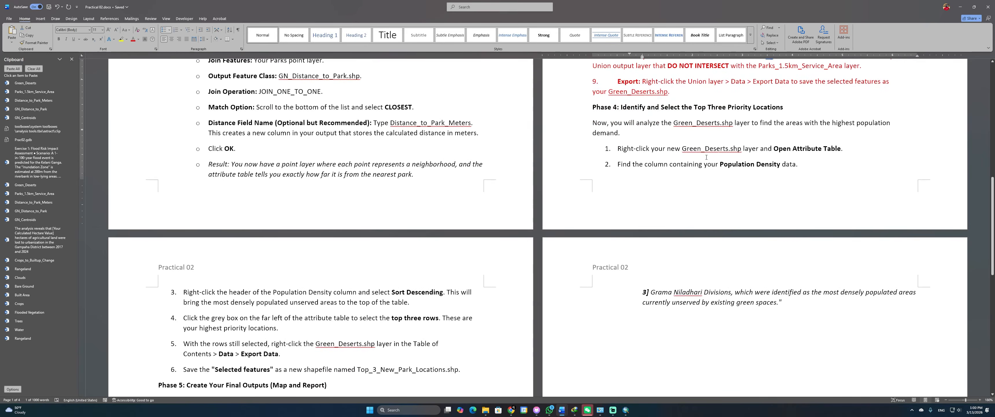
pyautogui.hotkey('alt', 'Tab')
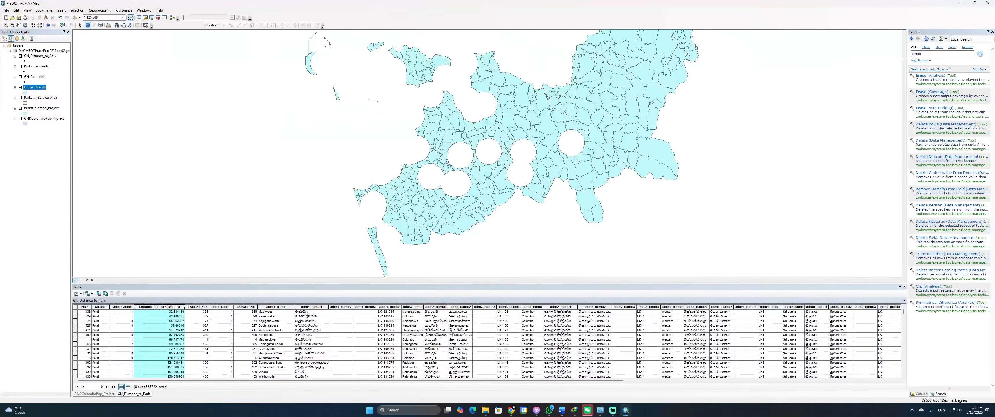
pyautogui.rightClick(42, 89)
pyautogui.click(58, 116)
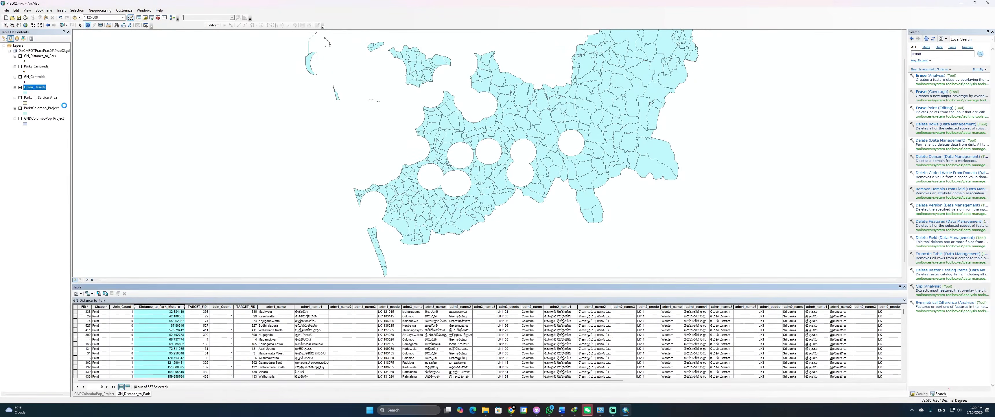
# Sort the Green_Deserts table by PopDensity in descending order and return to the division name columns
pyautogui.moveTo(407, 378); pyautogui.dragTo(677, 378)
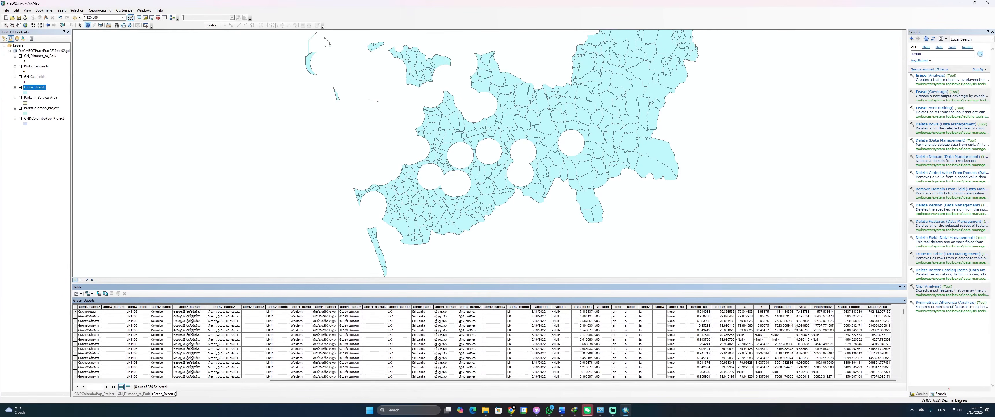
pyautogui.doubleClick(820, 307)
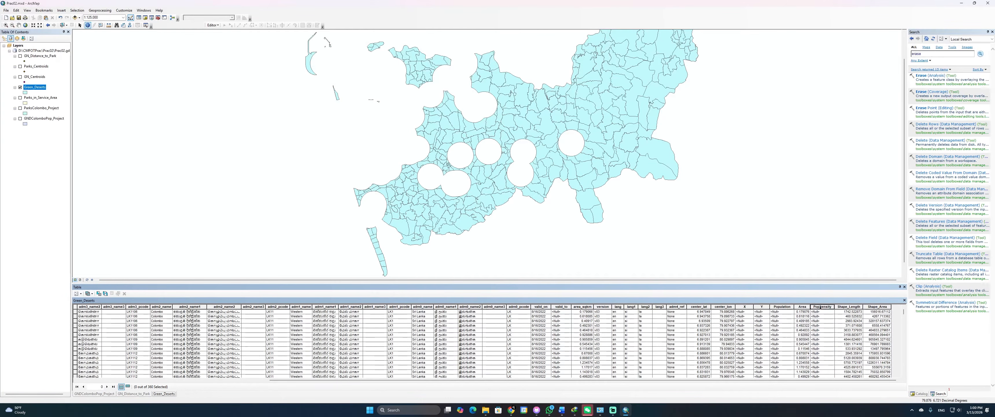
pyautogui.doubleClick(821, 308)
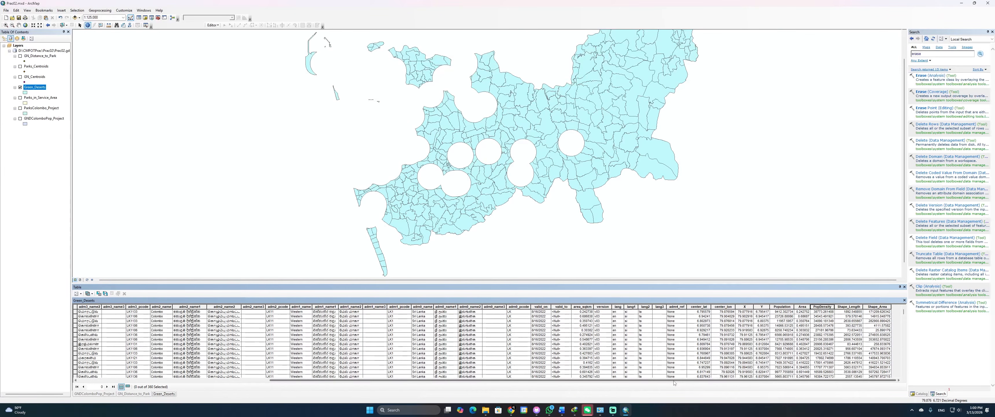
pyautogui.moveTo(674, 382); pyautogui.dragTo(479, 382)
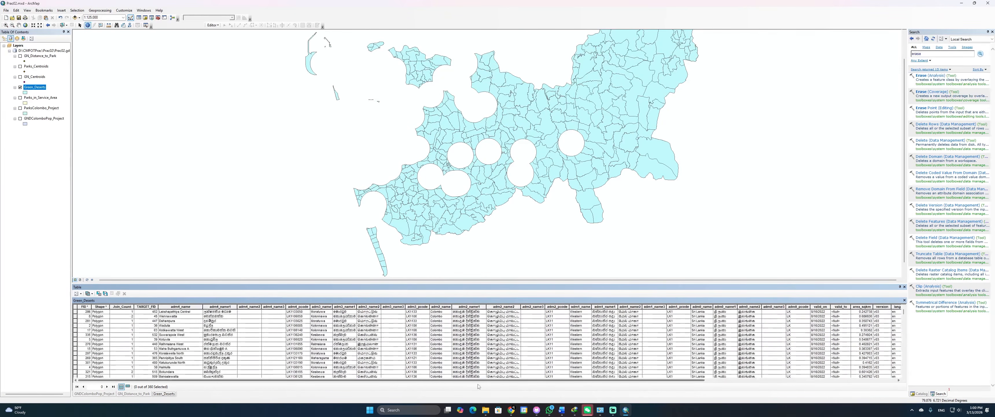
# Select the first record of the sorted Green_Deserts table and examine its location on the map
pyautogui.click(76, 312)
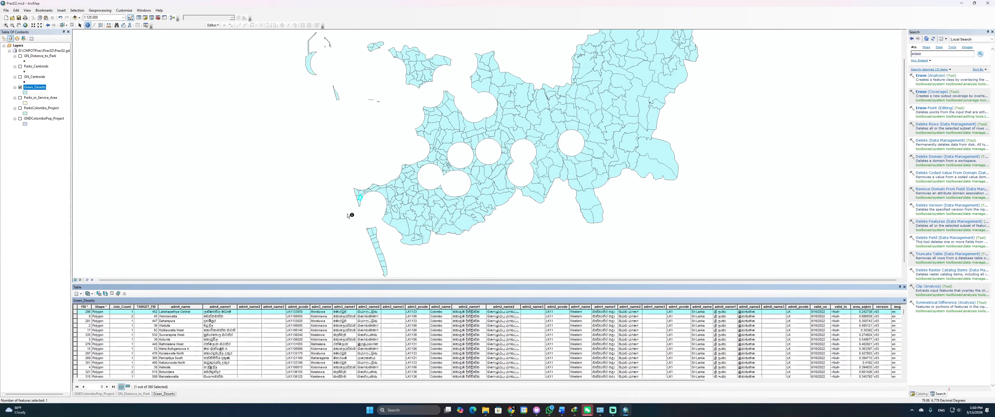
pyautogui.scroll(2, 356, 207)
pyautogui.scroll(-2, 354, 211)
pyautogui.scroll(-3, 355, 212)
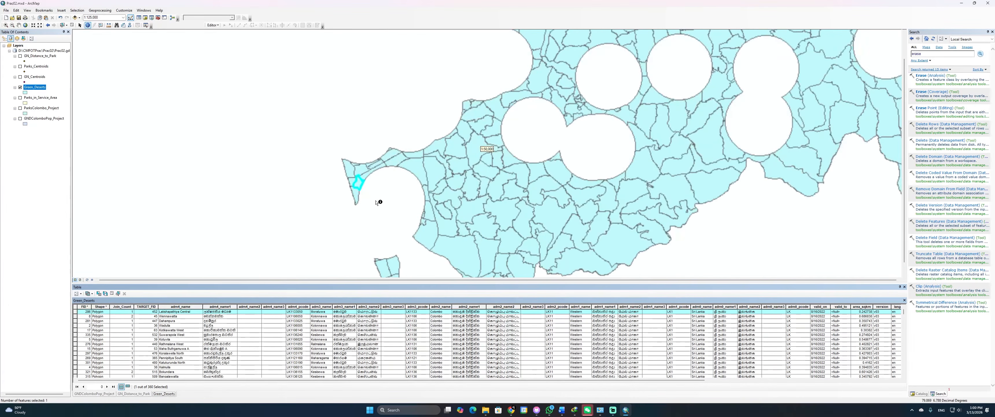
# Turn on the GNDColomboPop_Project layer beneath Green_Deserts to give the unserved areas their full division context
pyautogui.click(20, 118)
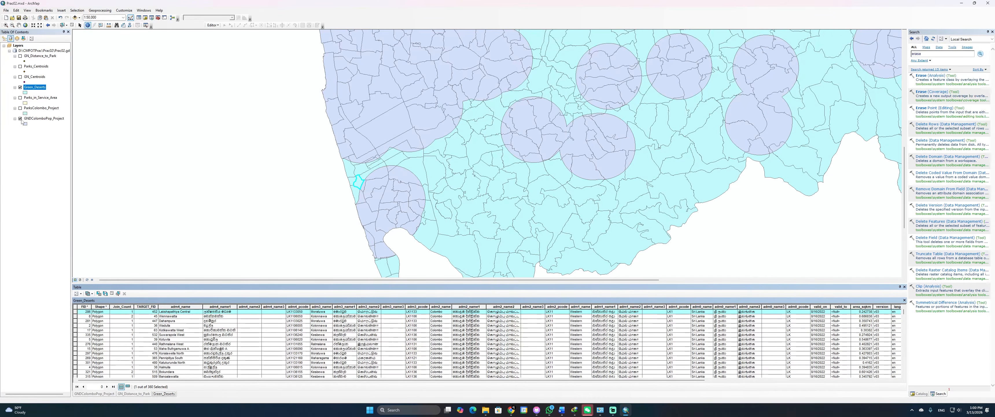
pyautogui.click(20, 119)
pyautogui.click(39, 119)
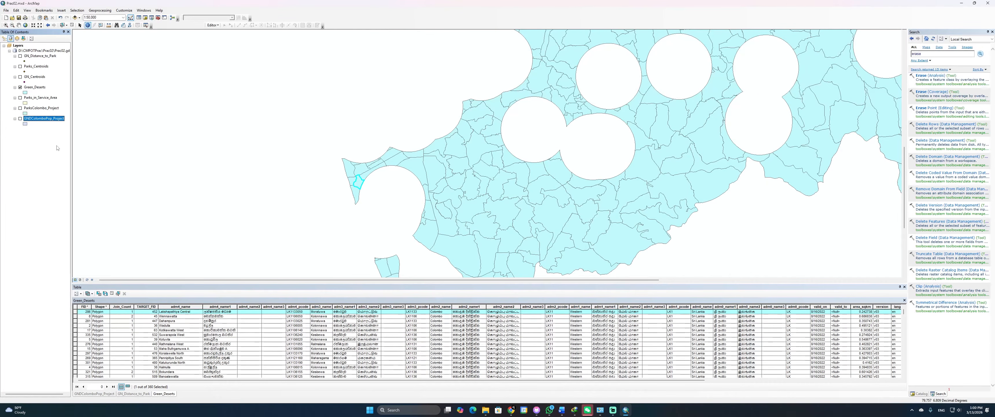
pyautogui.click(20, 118)
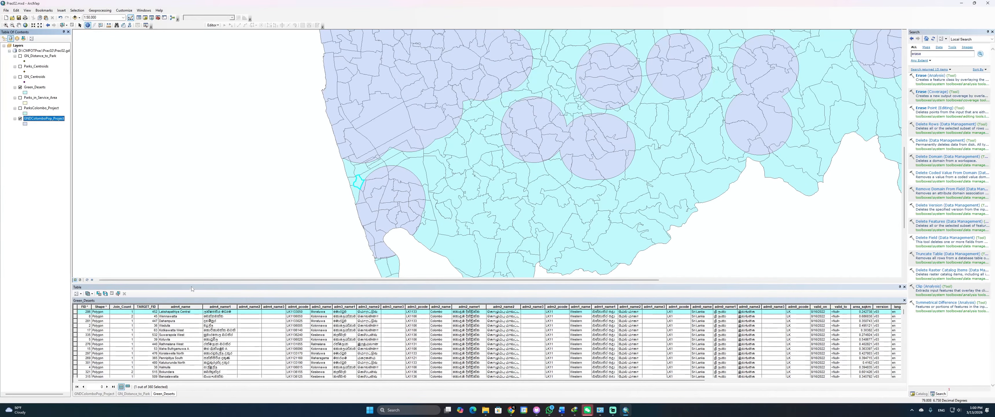
# Zoom to the second record of the sorted table and examine its position among the surrounding divisions
pyautogui.doubleClick(75, 316)
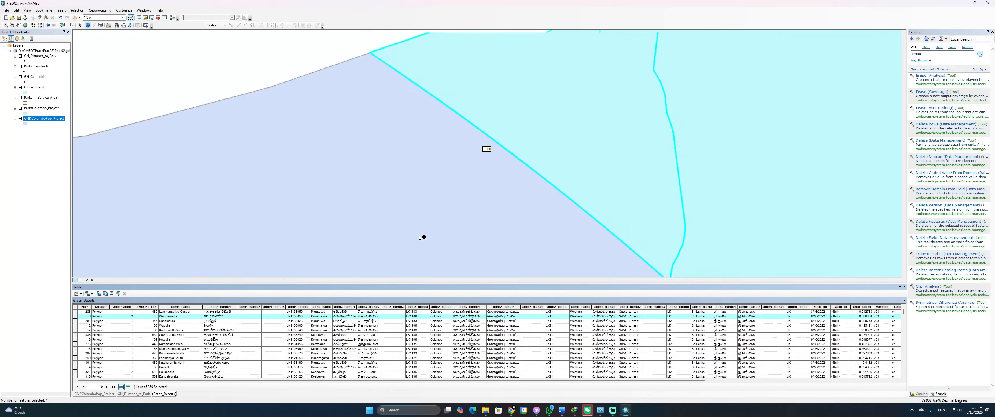
pyautogui.scroll(2, 421, 238)
pyautogui.scroll(4, 422, 238)
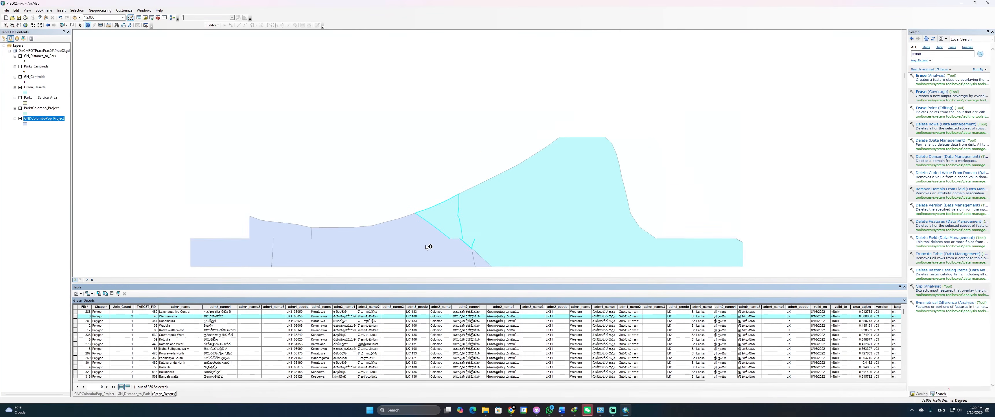
pyautogui.scroll(3, 428, 260)
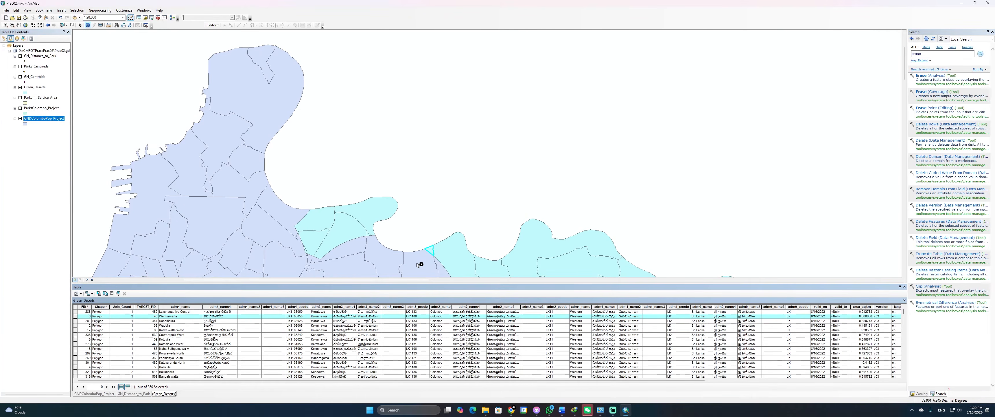
pyautogui.click(19, 25)
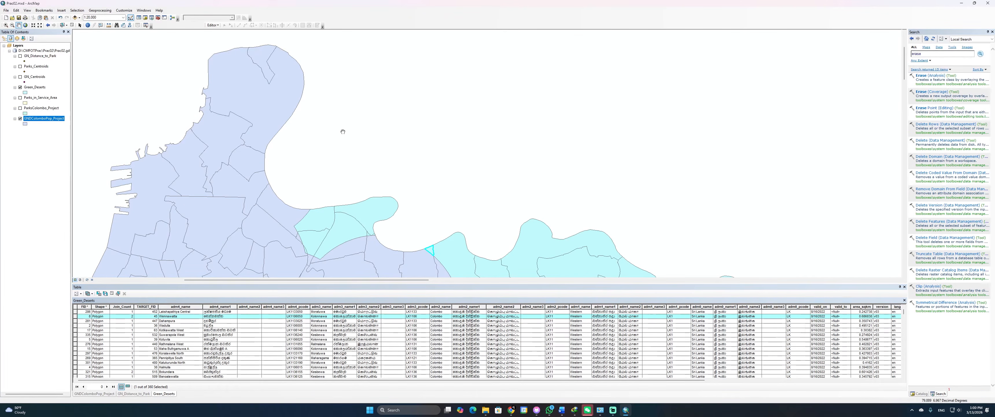
pyautogui.moveTo(343, 130); pyautogui.dragTo(354, 65)
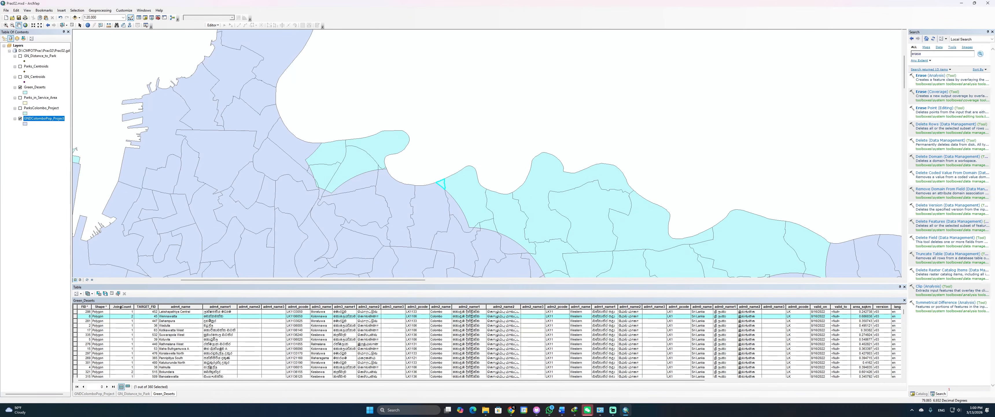
# Zoom to the third and fourth records in turn and examine how much of each division remains outside the service area
pyautogui.doubleClick(76, 321)
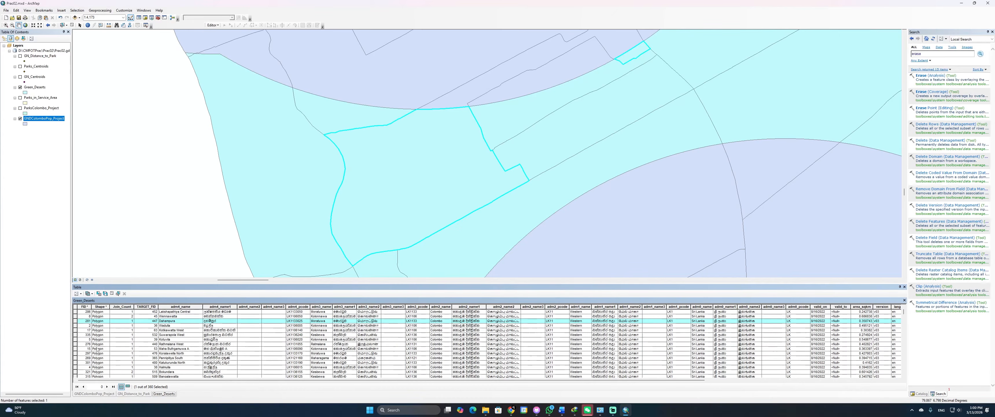
pyautogui.doubleClick(76, 325)
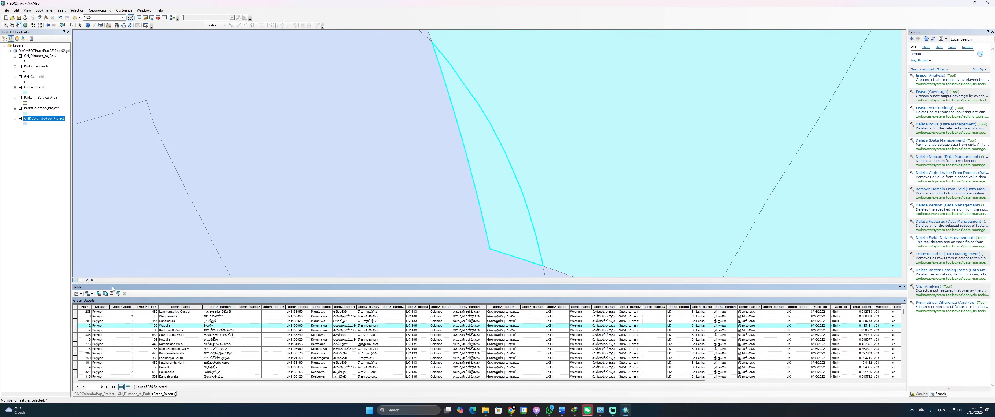
pyautogui.scroll(3, 393, 166)
pyautogui.scroll(-4, 392, 170)
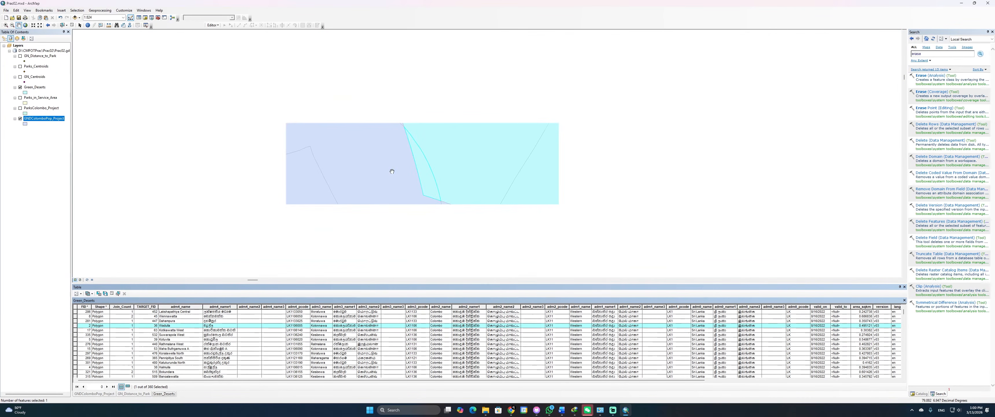
pyautogui.scroll(-2, 406, 201)
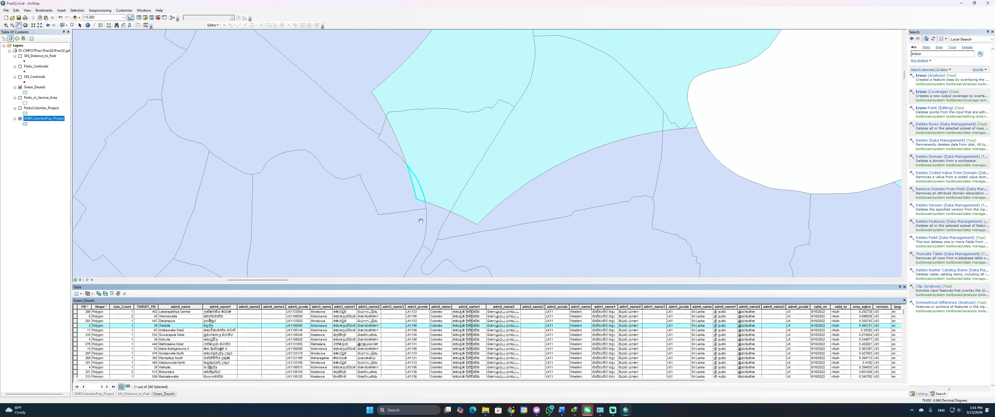
pyautogui.scroll(4, 421, 220)
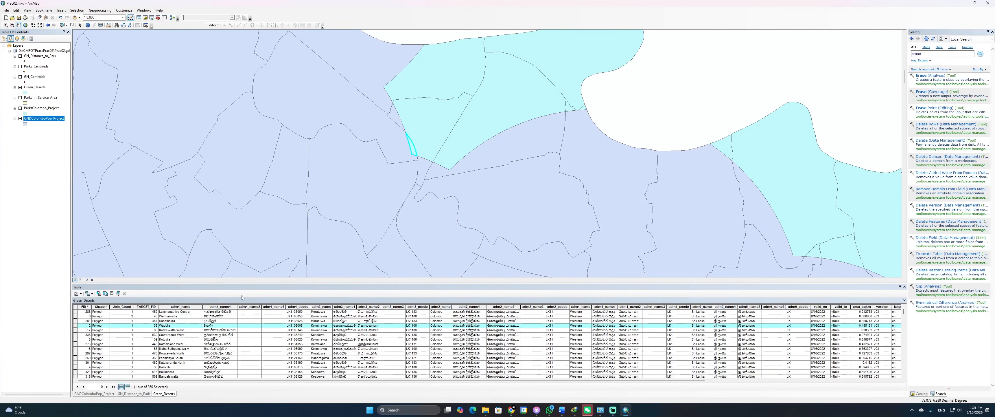
# Zoom to the fifth record and inspect its remaining pieces along the service area edge
pyautogui.doubleClick(77, 330)
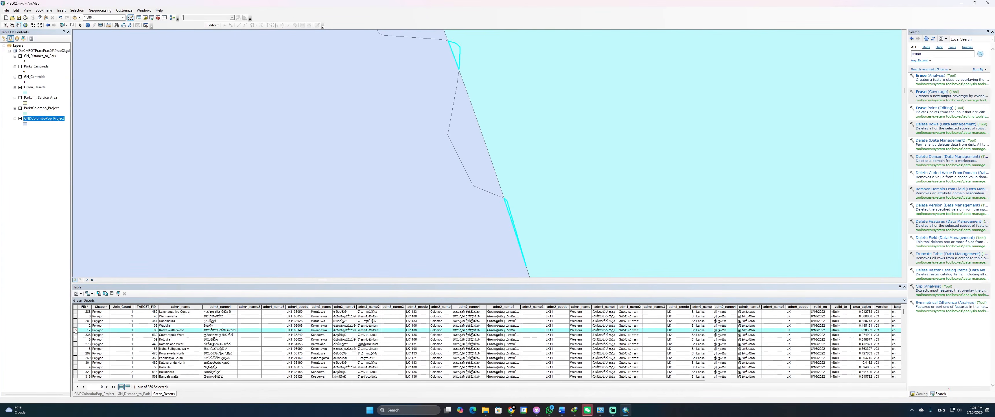
pyautogui.scroll(5, 373, 182)
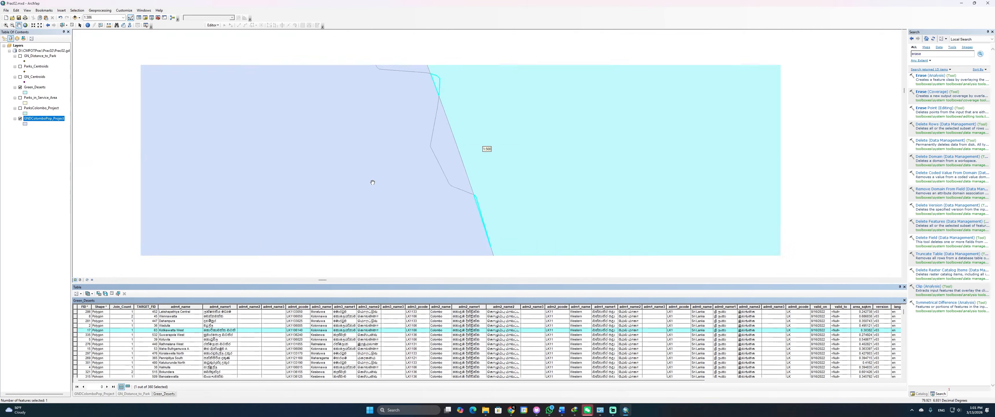
pyautogui.scroll(2, 420, 223)
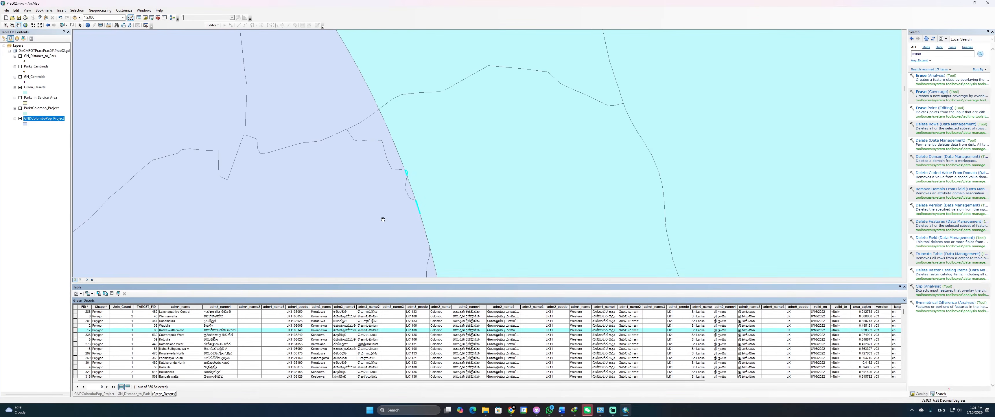
pyautogui.moveTo(382, 216); pyautogui.dragTo(417, 171)
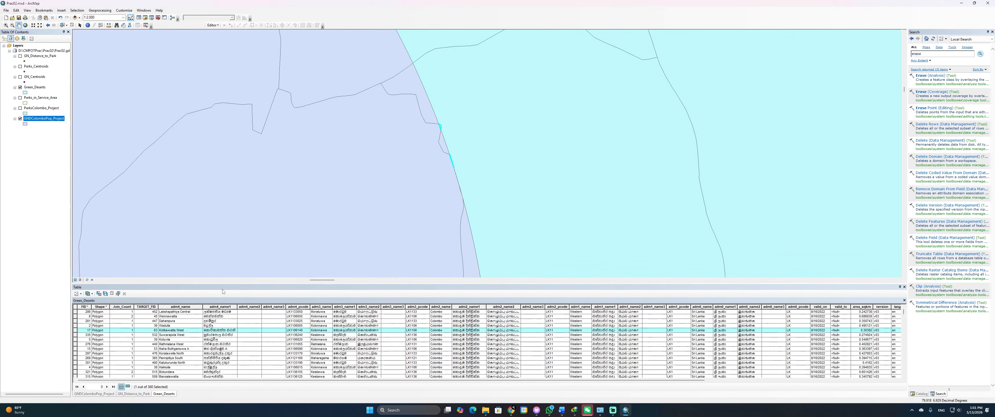
# Compare the sixth and seventh records on the map, then return to the sixth record's polygon
pyautogui.doubleClick(75, 335)
pyautogui.scroll(-5, 412, 185)
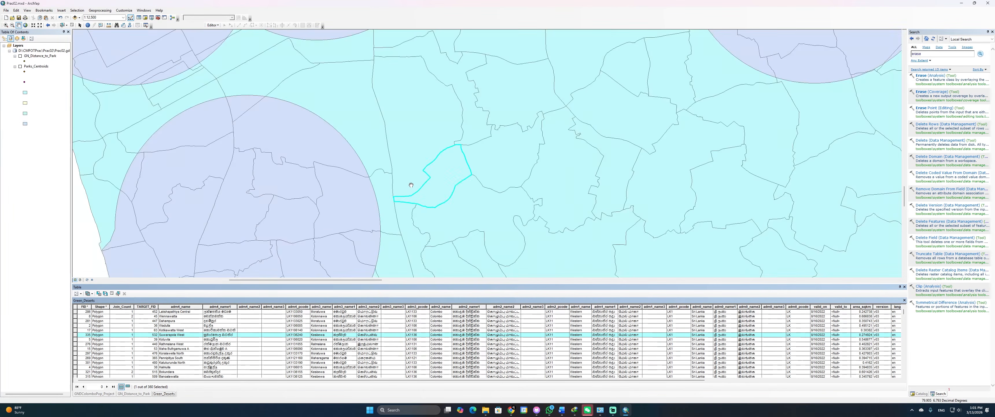
pyautogui.scroll(-3, 431, 186)
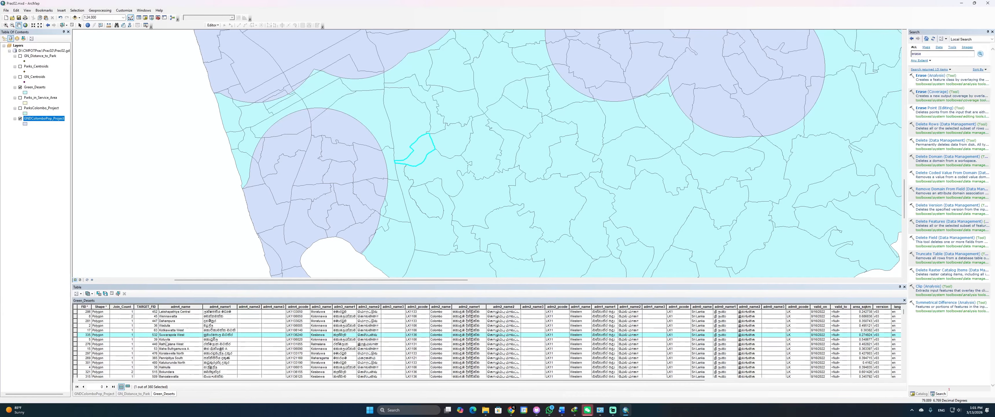
pyautogui.doubleClick(75, 340)
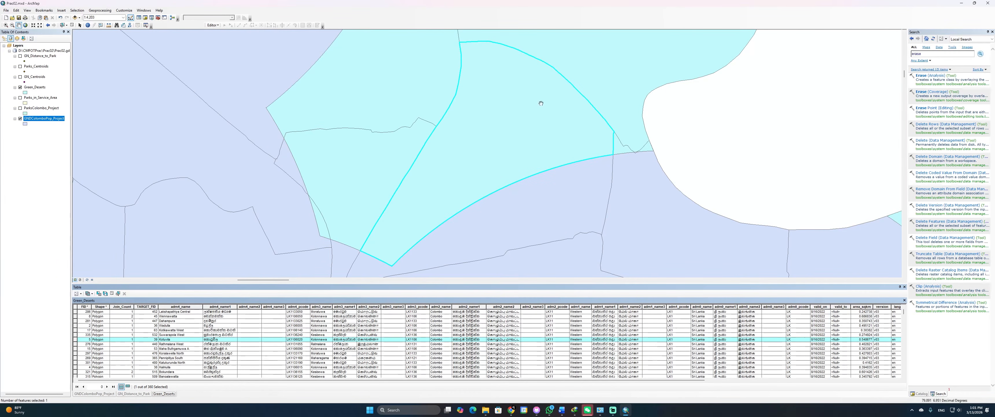
pyautogui.doubleClick(76, 335)
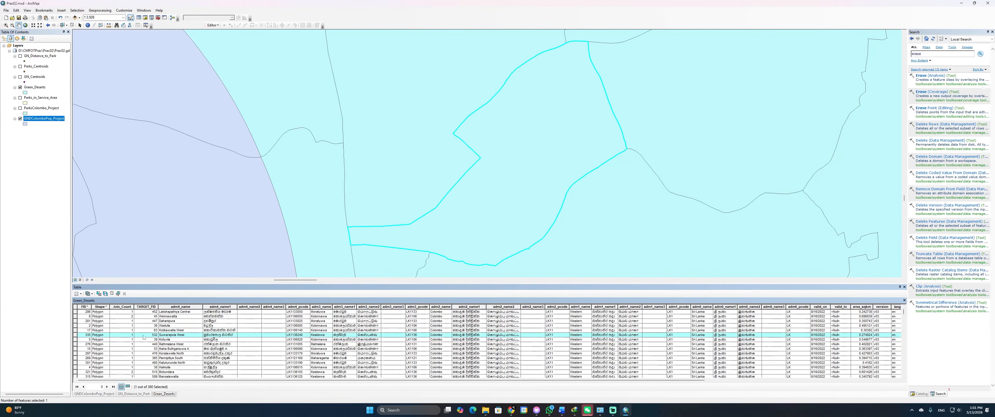
# Copy the division name Suwarapola West from the table and paste it below the closing paragraph of the Practical 02 document in Word
pyautogui.click(182, 335)
pyautogui.hotkey('ctrl', 'c')
pyautogui.hotkey('alt', 'Tab')
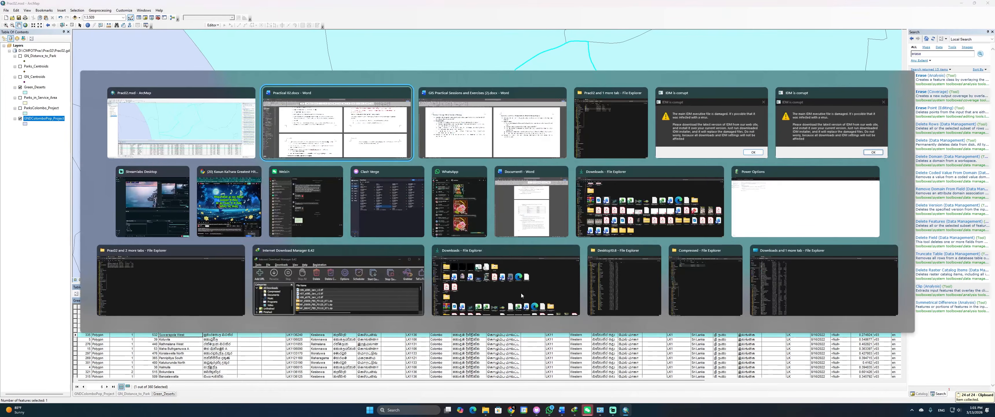
pyautogui.scroll(-3, 703, 296)
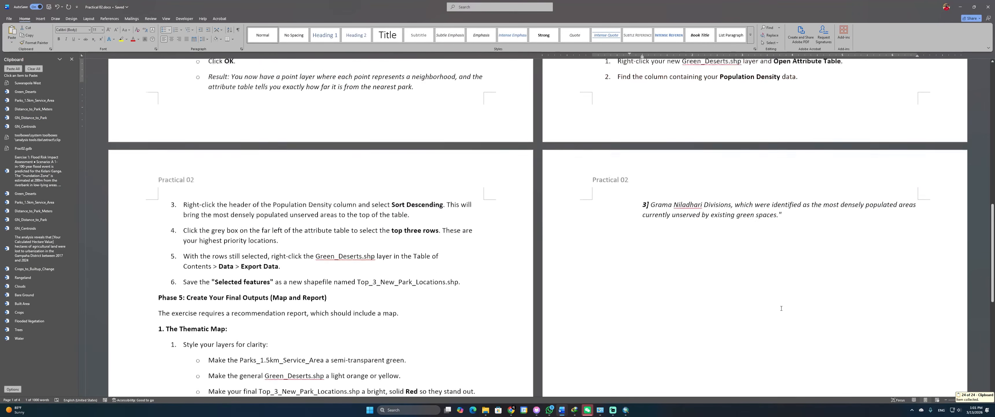
pyautogui.click(797, 243)
pyautogui.press('Return')
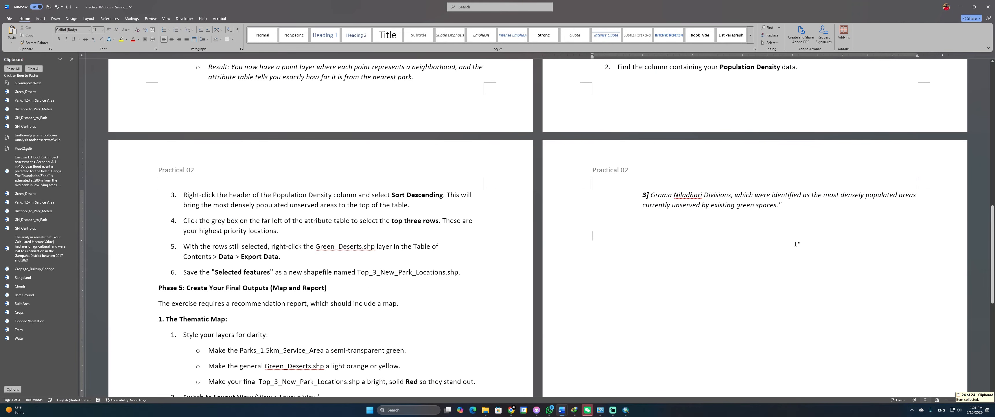
pyautogui.hotkey('ctrl', 'v')
pyautogui.press('Return')
# Return to ArcMap, zoom to the seventh and eighth records, and examine how each lies against the service area boundary
pyautogui.hotkey('alt', 'Tab')
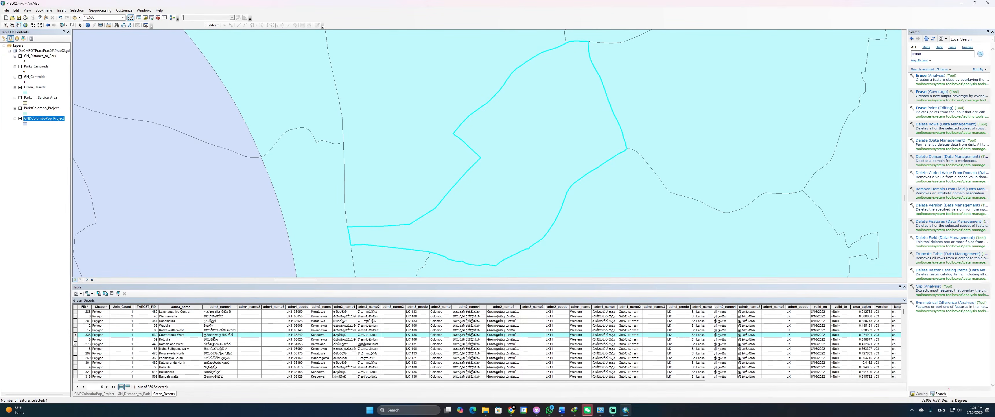
pyautogui.click(75, 339)
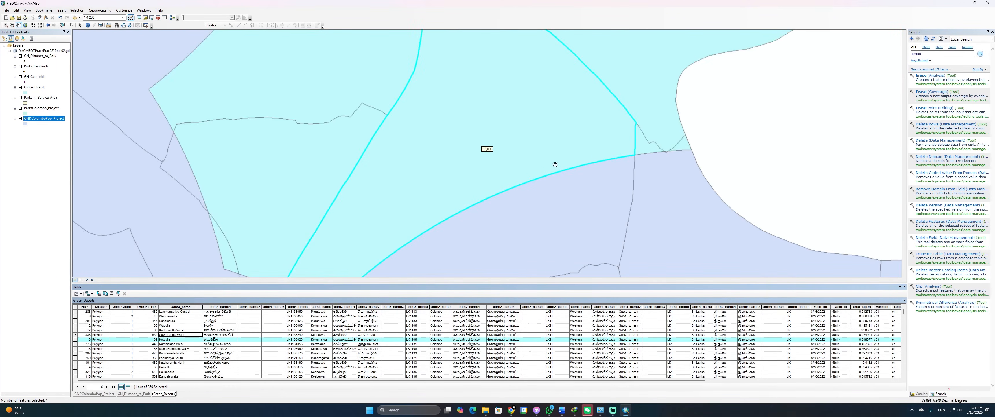
pyautogui.scroll(-5, 555, 164)
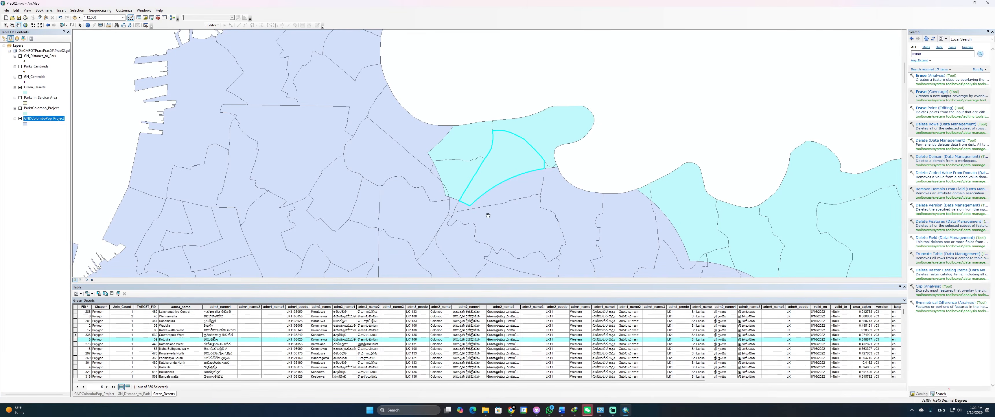
pyautogui.click(75, 344)
pyautogui.scroll(-5, 405, 207)
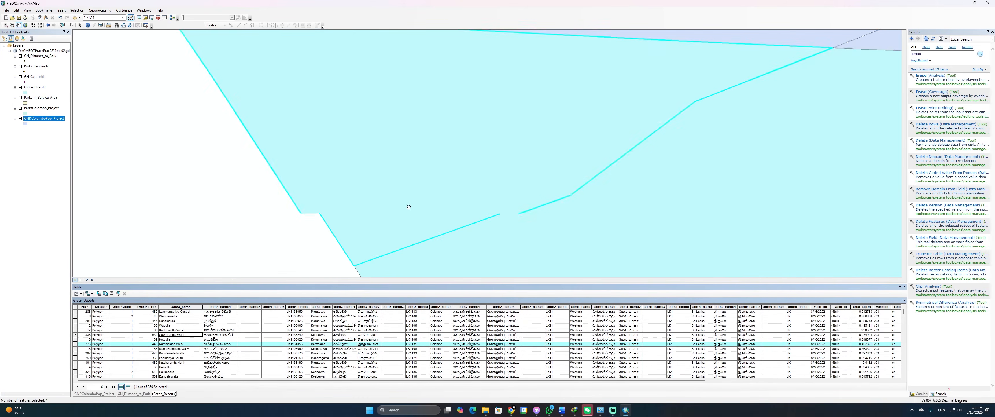
pyautogui.scroll(-2, 404, 207)
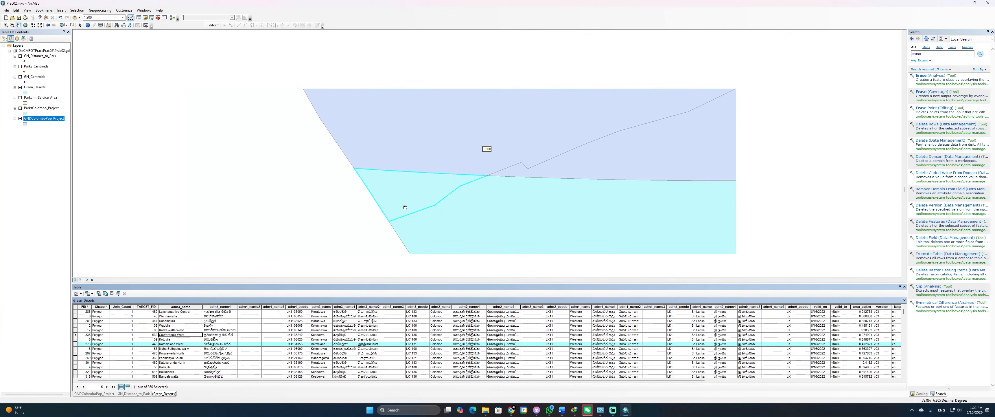
pyautogui.scroll(-6, 537, 141)
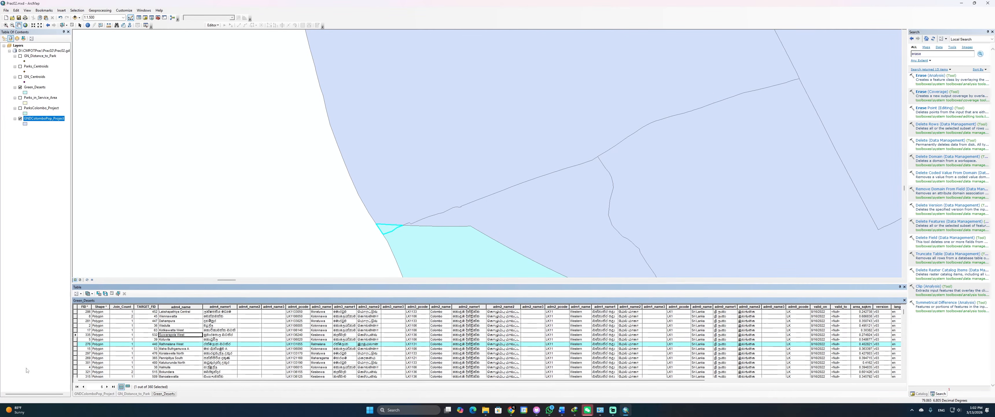
pyautogui.moveTo(353, 265); pyautogui.dragTo(95, 83)
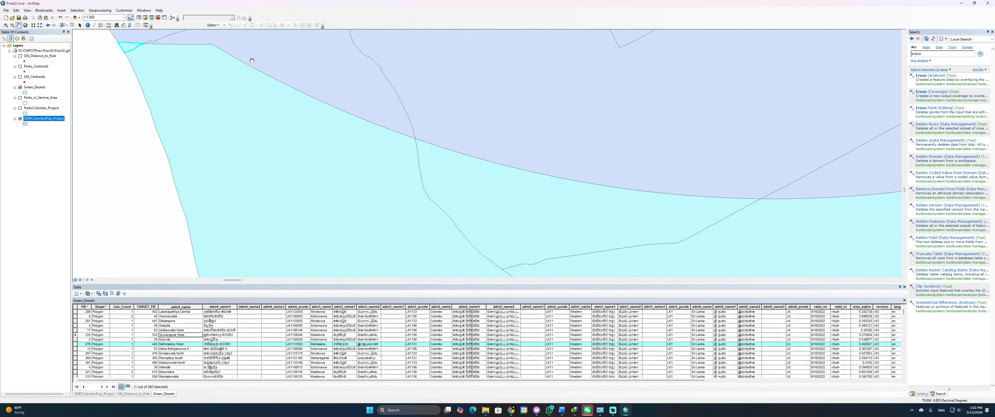
pyautogui.moveTo(292, 167); pyautogui.dragTo(332, 140)
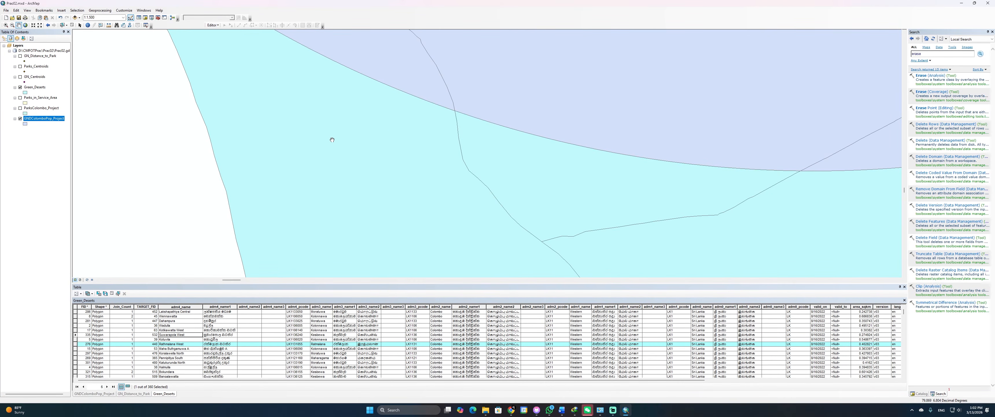
# Zoom to the ninth record and examine its remaining piece among the neighbouring divisions
pyautogui.doubleClick(75, 349)
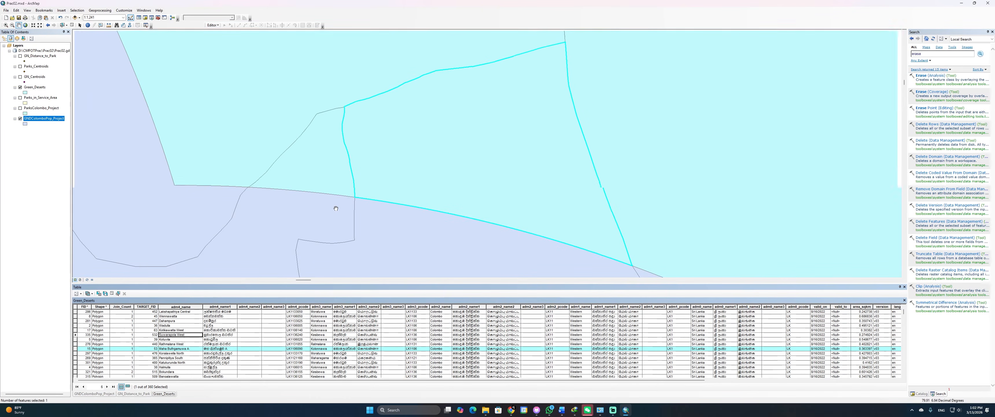
pyautogui.scroll(-2, 335, 208)
pyautogui.scroll(6, 336, 208)
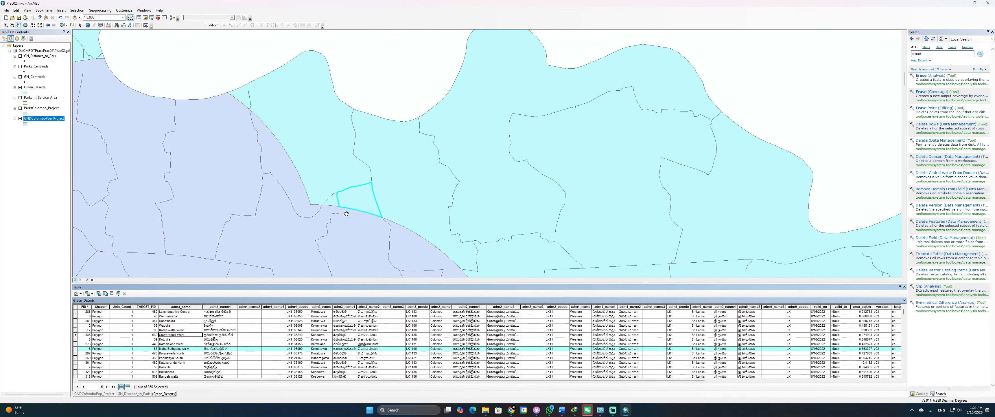
pyautogui.moveTo(346, 213); pyautogui.dragTo(365, 160)
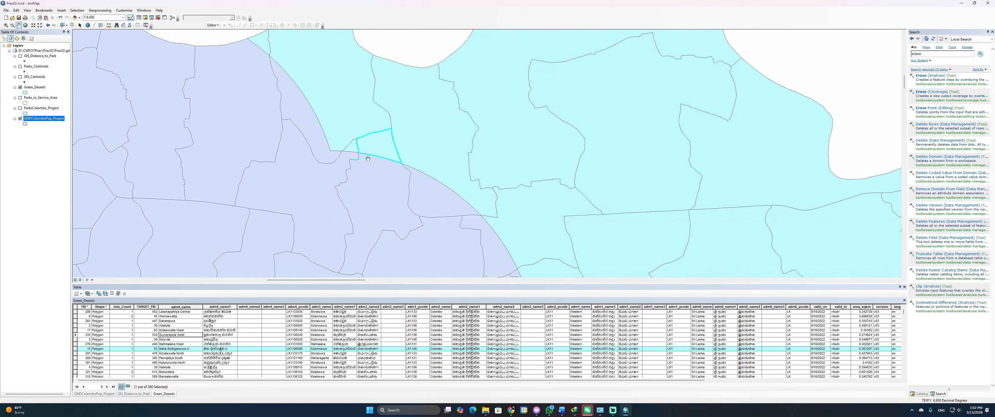
# Zoom to the tenth, eleventh and twelfth records in turn, and examine the twelfth's location within the wider coastal strip
pyautogui.doubleClick(75, 354)
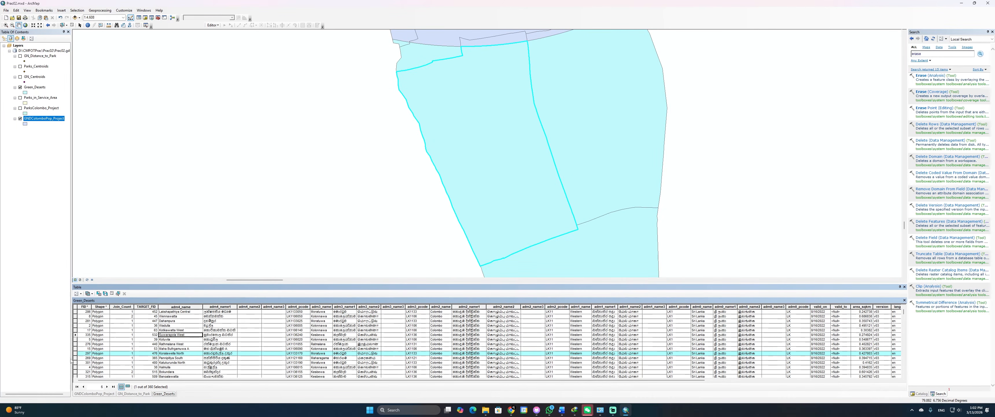
pyautogui.doubleClick(76, 358)
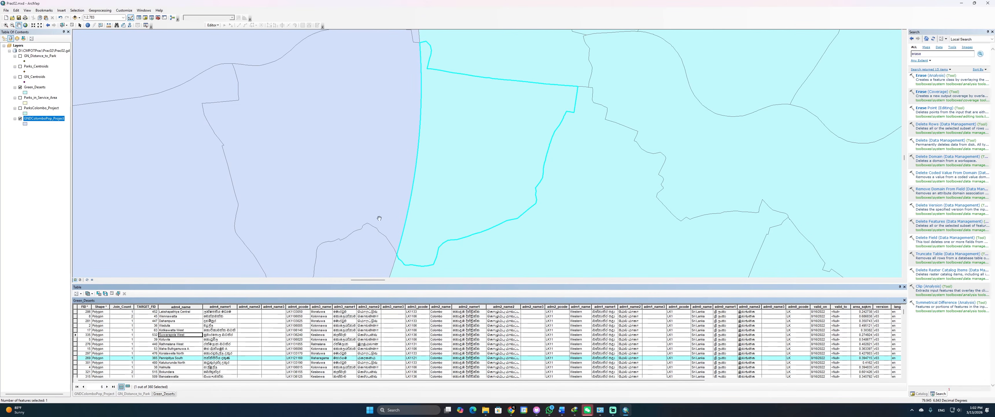
pyautogui.doubleClick(75, 363)
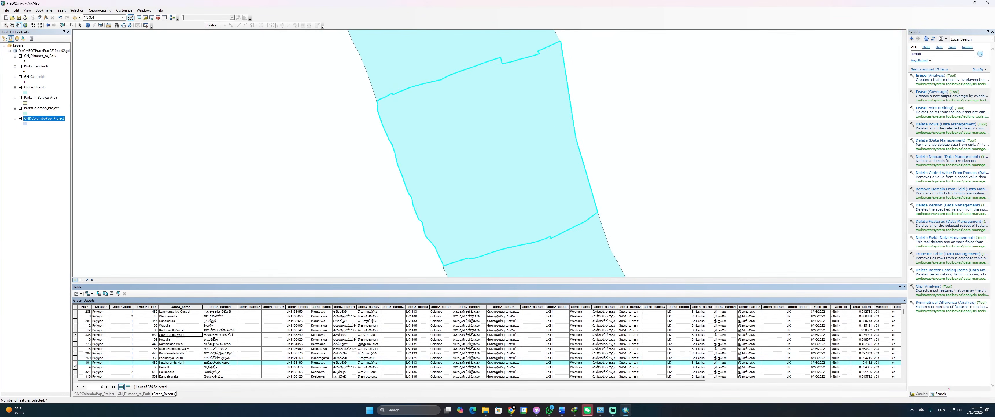
pyautogui.scroll(-6, 445, 203)
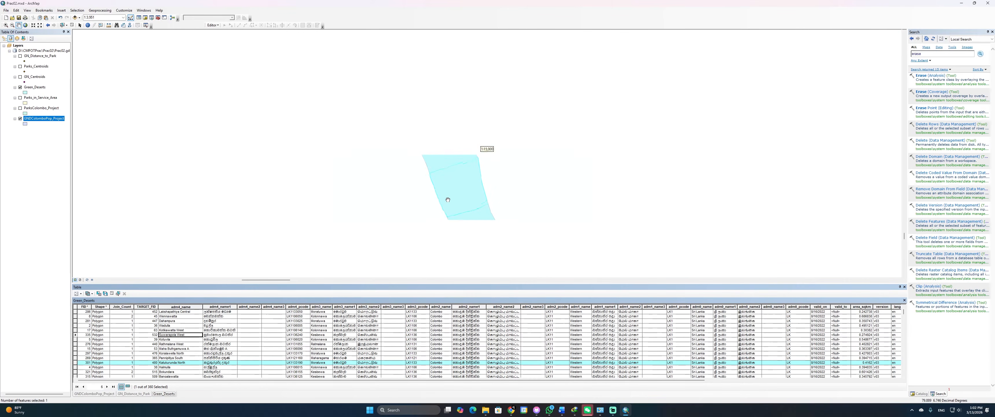
pyautogui.scroll(-3, 445, 205)
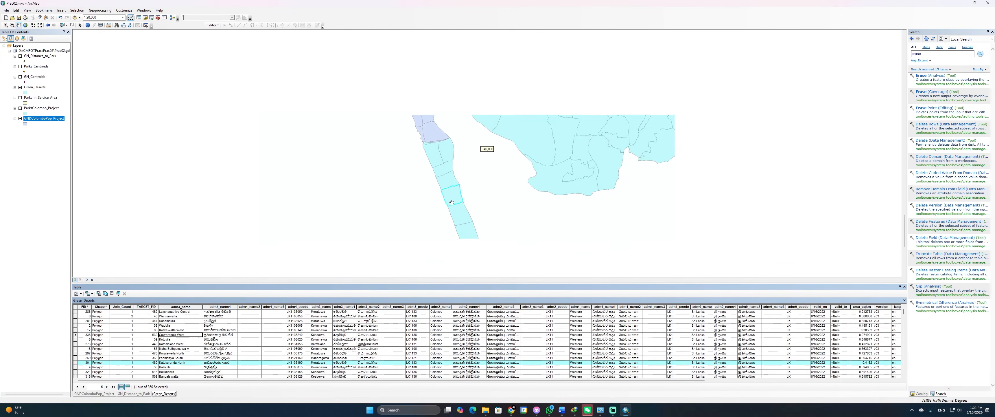
pyautogui.scroll(-1, 438, 211)
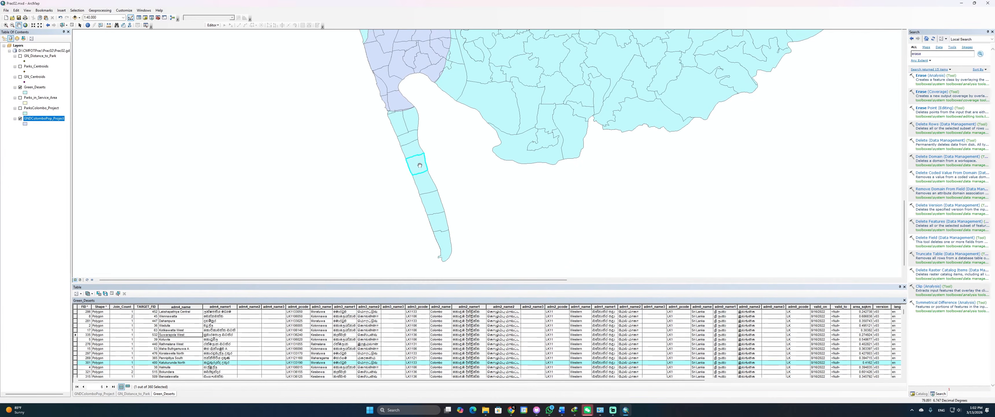
pyautogui.scroll(-1, 420, 172)
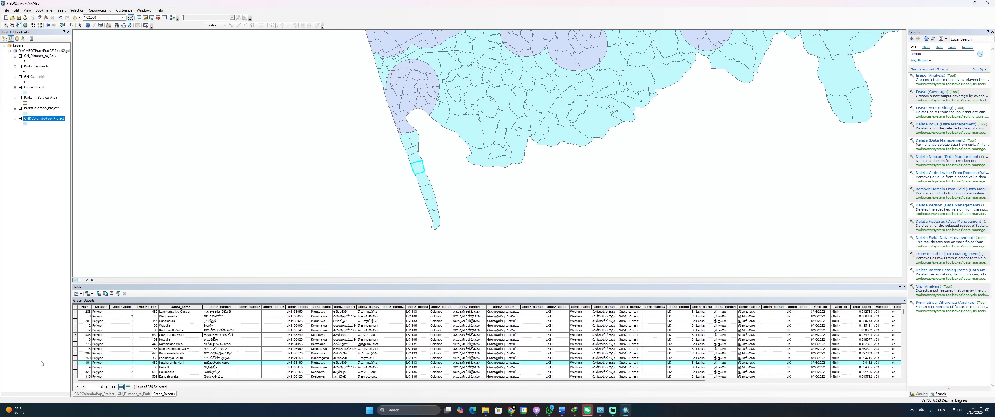
# Zoom to the thirteenth record and examine its location relative to the surrounding served divisions
pyautogui.doubleClick(76, 368)
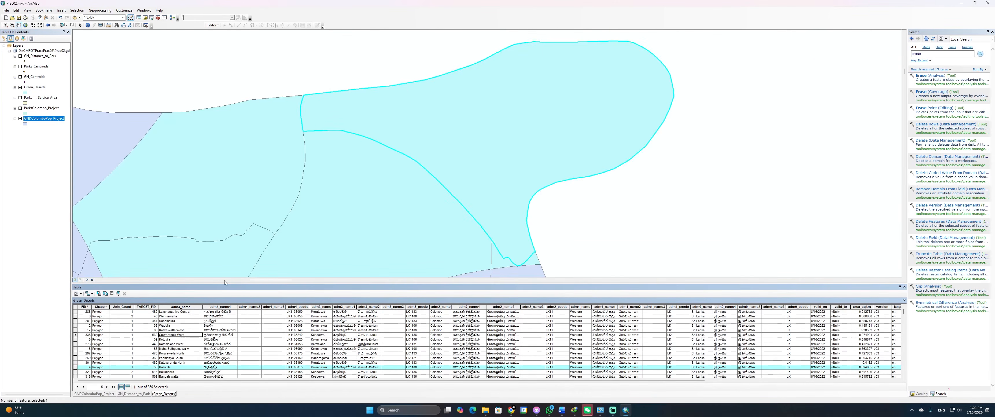
pyautogui.scroll(-2, 301, 139)
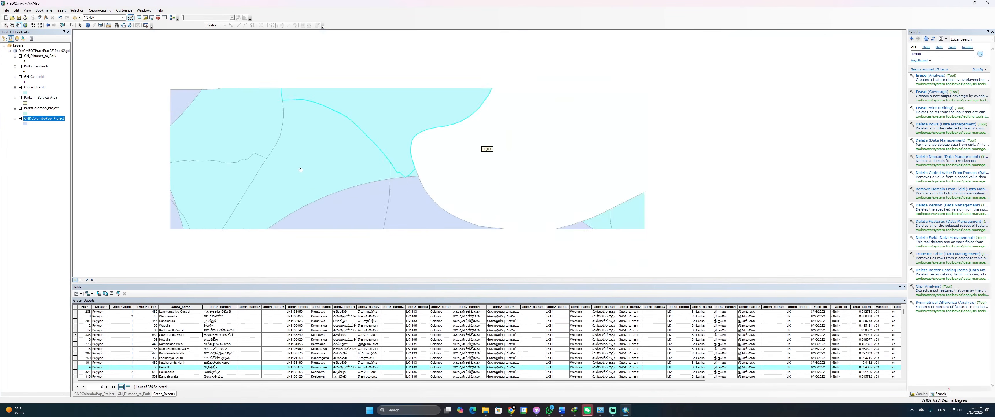
pyautogui.scroll(-4, 301, 170)
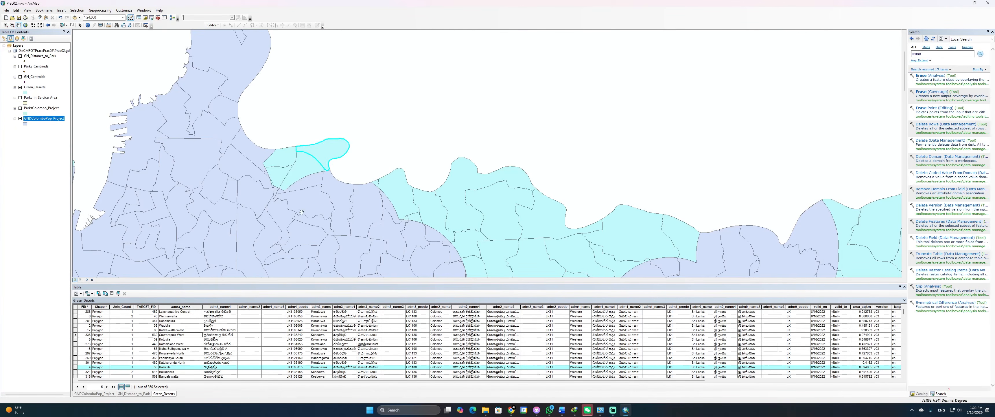
pyautogui.moveTo(301, 212); pyautogui.dragTo(296, 168)
pyautogui.scroll(-2, 79, 352)
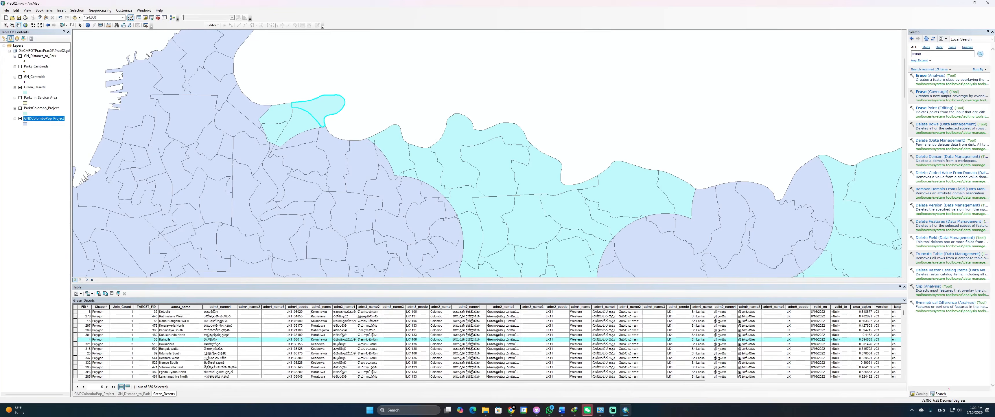
# Compare the fourteenth and sixteenth records on the map, then inspect the Bangalawatta division's position between the park service areas
pyautogui.doubleClick(76, 344)
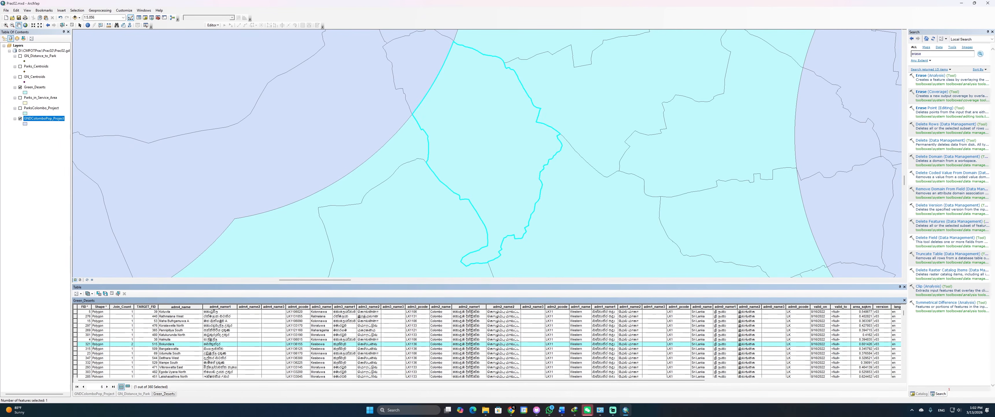
pyautogui.doubleClick(76, 353)
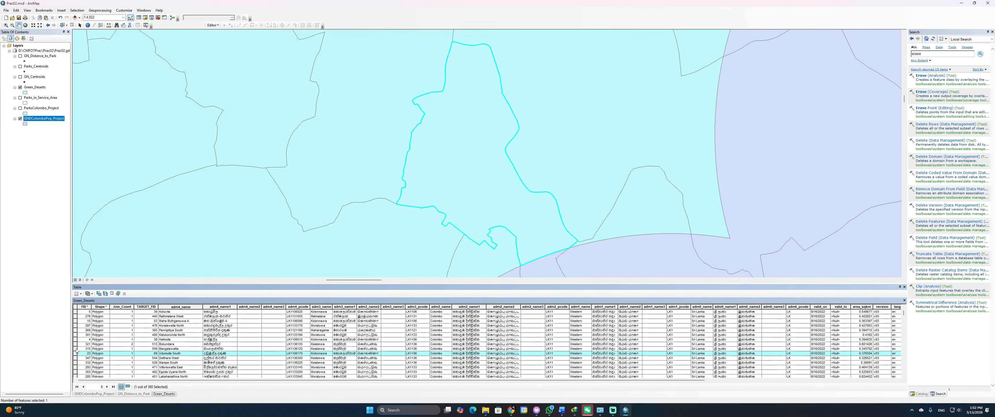
pyautogui.doubleClick(76, 348)
pyautogui.scroll(5, 344, 234)
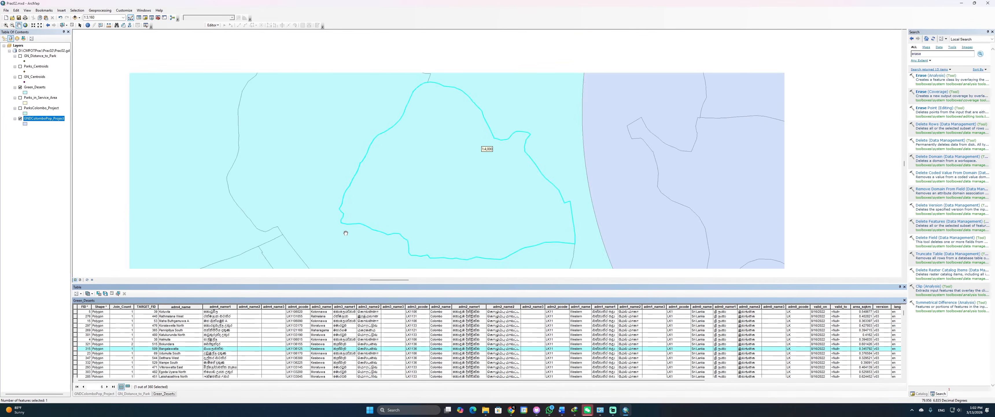
pyautogui.scroll(3, 345, 231)
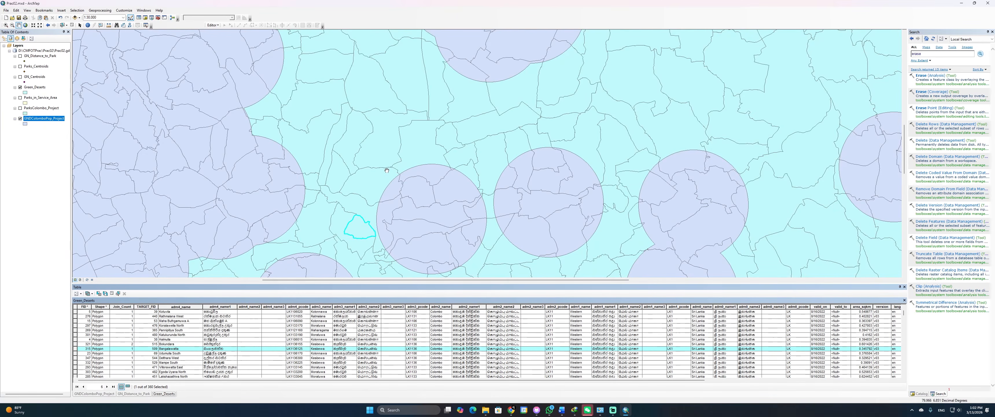
pyautogui.moveTo(372, 240); pyautogui.dragTo(452, 130)
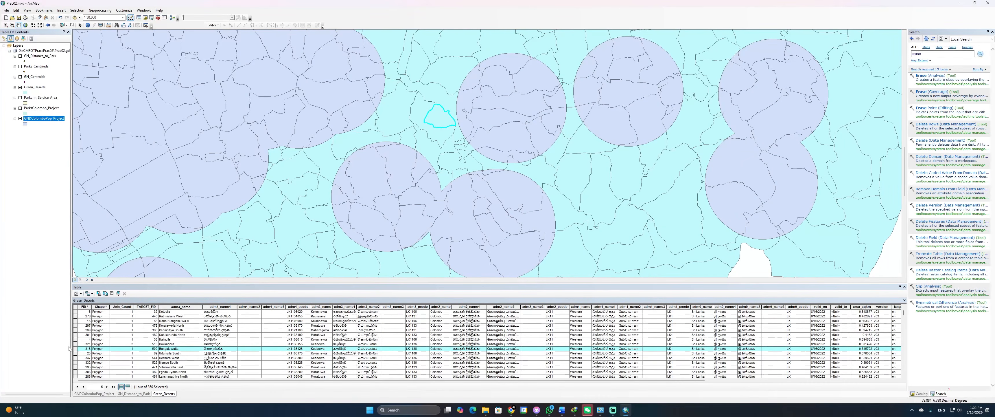
# Copy the division name Bangalawatta from the table and paste it under Suwarapola West in the Word document
pyautogui.click(182, 349)
pyautogui.hotkey('ctrl', 'c')
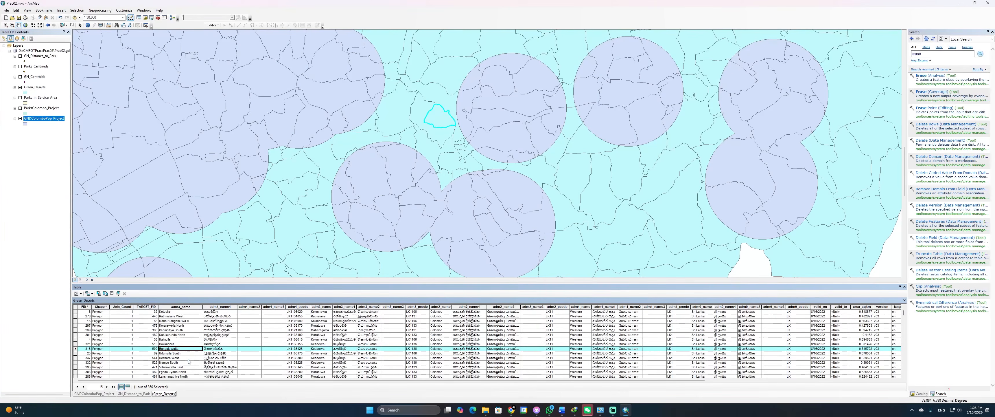
pyautogui.hotkey('alt', 'Tab')
pyautogui.hotkey('ctrl', 'v')
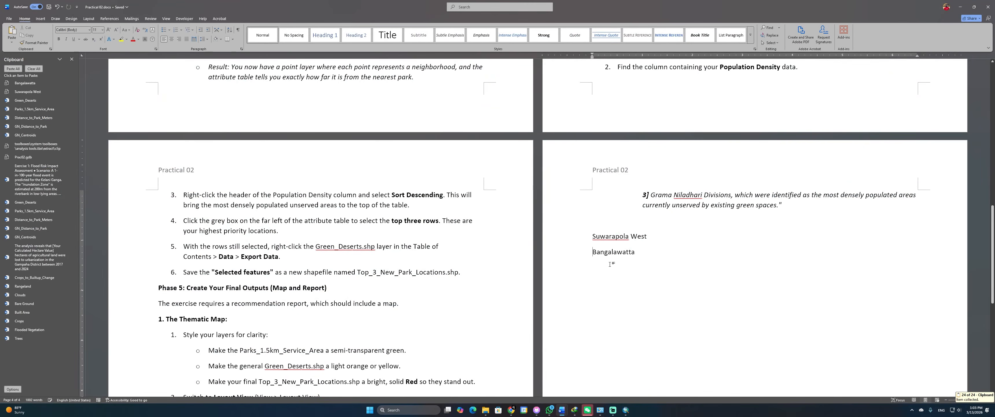
# Return to ArcMap, zoom to the record below Bangalawatta, and examine its position against the nearby service areas
pyautogui.hotkey('alt', 'Tab')
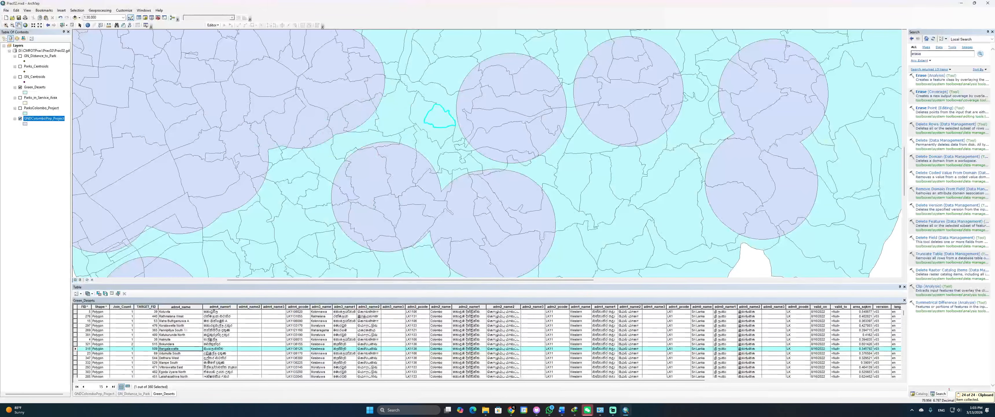
pyautogui.doubleClick(77, 353)
pyautogui.scroll(3, 405, 238)
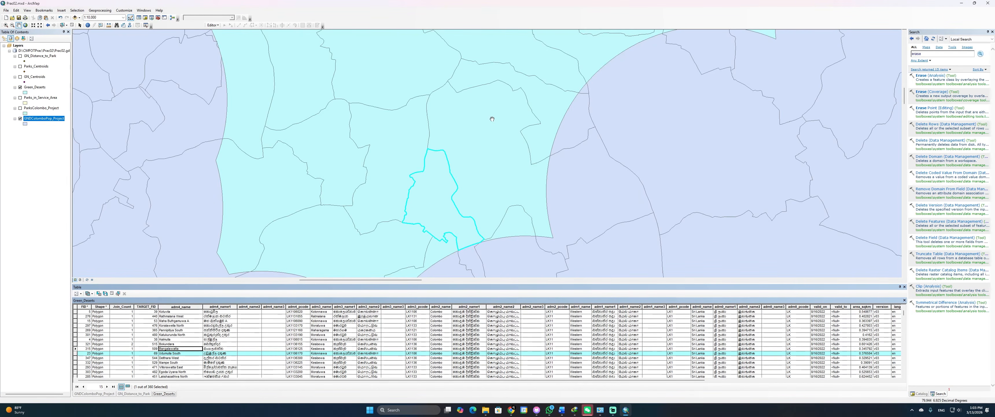
pyautogui.moveTo(433, 234); pyautogui.dragTo(558, 148)
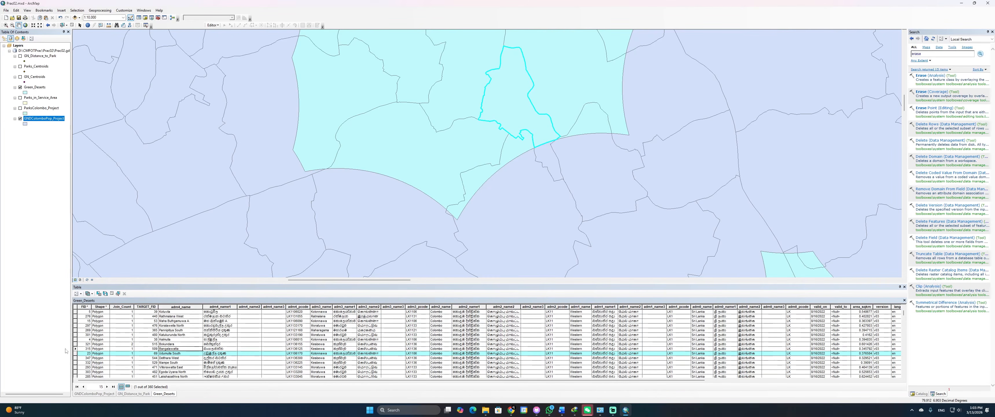
# Zoom to the Delthara West record and examine its position relative to the nearby park service area and the district's southern edge
pyautogui.doubleClick(76, 358)
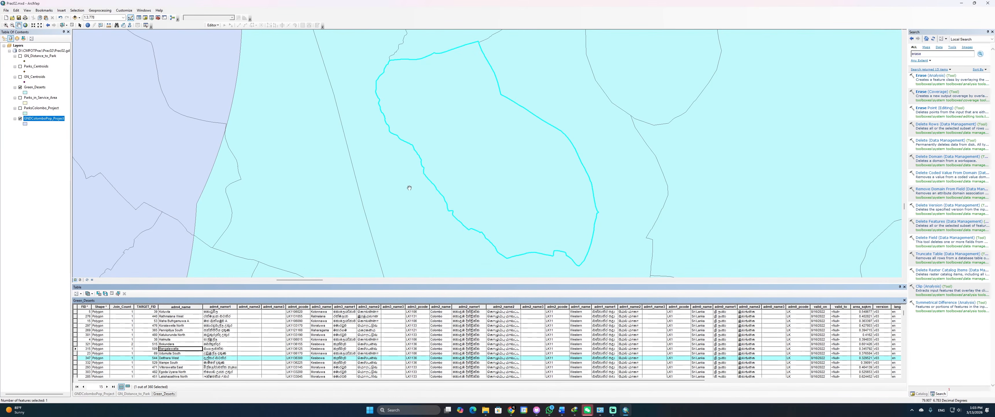
pyautogui.scroll(-2, 409, 182)
pyautogui.scroll(3, 411, 178)
pyautogui.scroll(5, 411, 179)
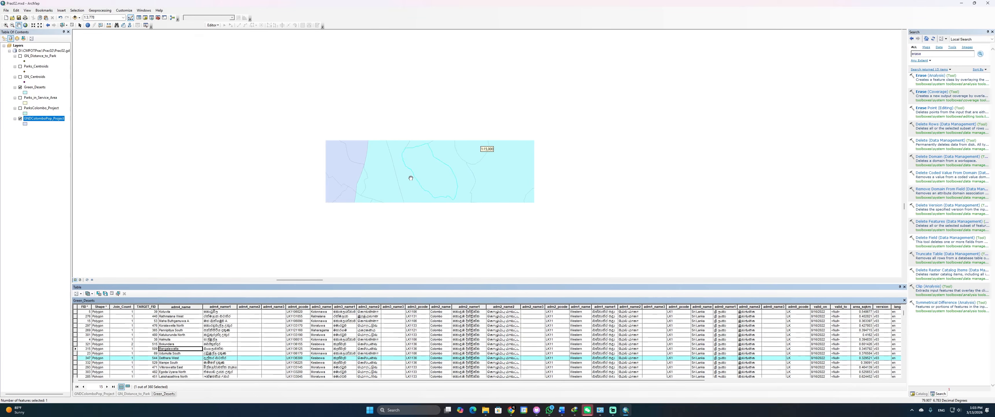
pyautogui.scroll(3, 421, 185)
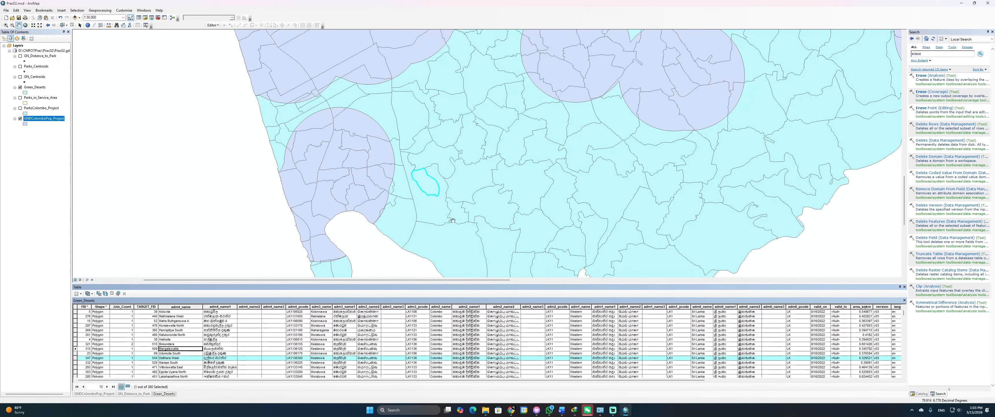
pyautogui.moveTo(452, 220); pyautogui.dragTo(362, 153)
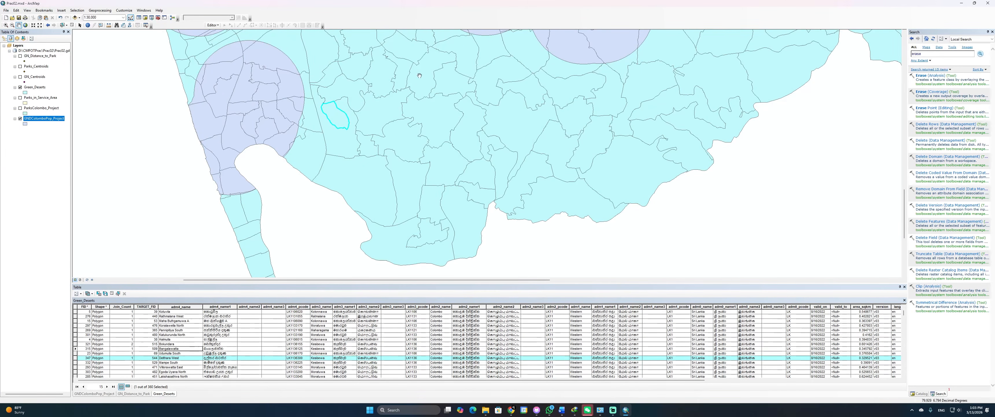
pyautogui.scroll(3, 385, 115)
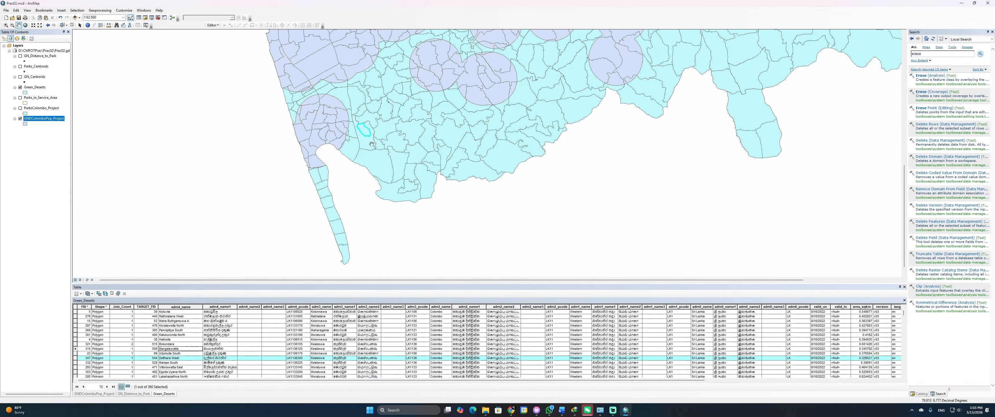
# Copy the division name Delthara West from the table and paste it under Bangalawatta in the Word document
pyautogui.click(170, 358)
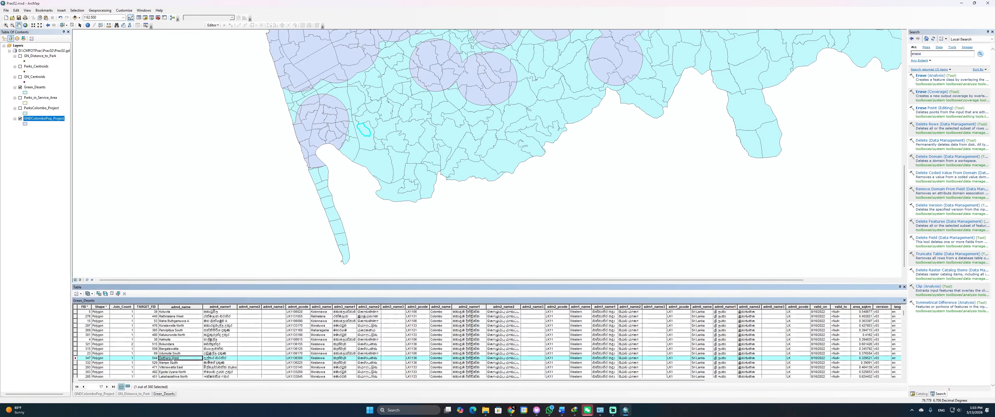
pyautogui.rightClick(173, 360)
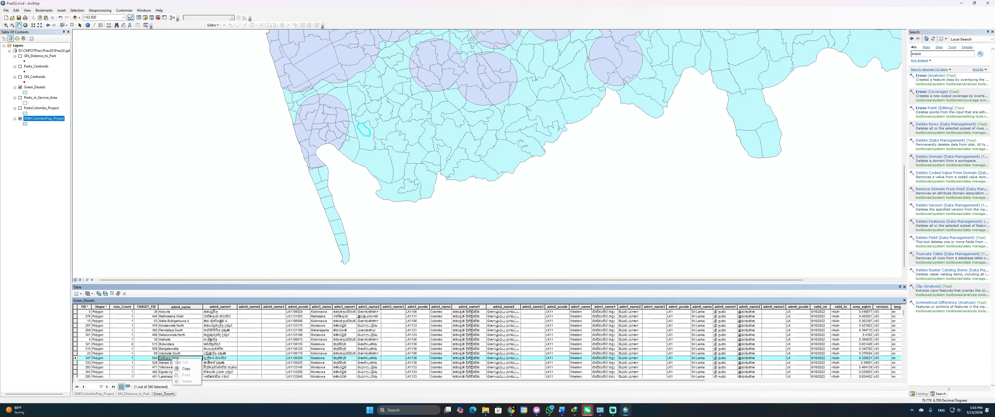
pyautogui.click(182, 368)
pyautogui.hotkey('alt', 'Tab')
pyautogui.hotkey('ctrl', 'v')
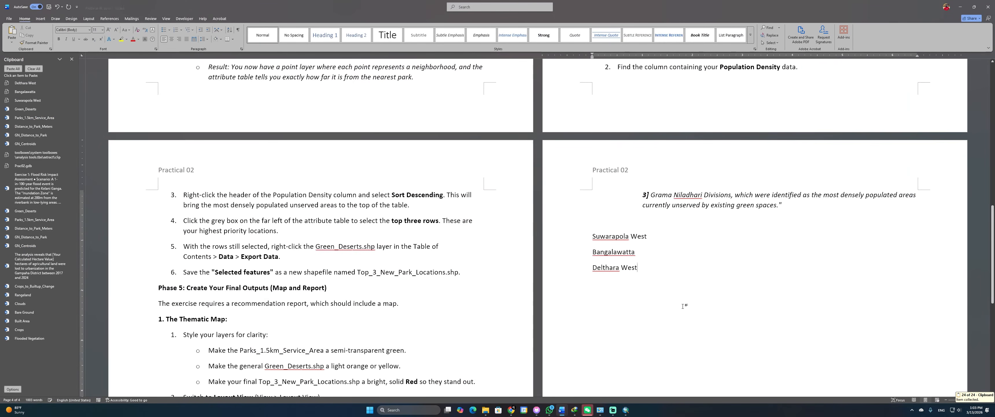
# Read the practical's remaining instructions on exporting the top three locations, styling the thematic map and writing the recommendation report
pyautogui.scroll(3, 610, 285)
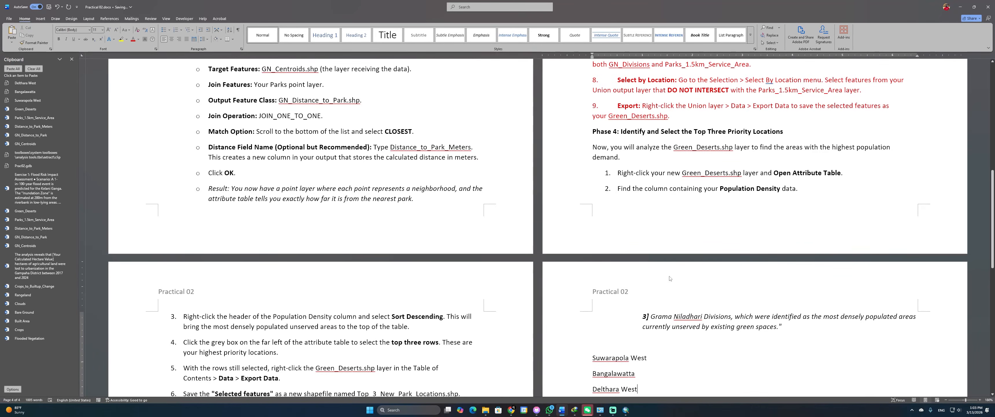
pyautogui.scroll(-10, 670, 278)
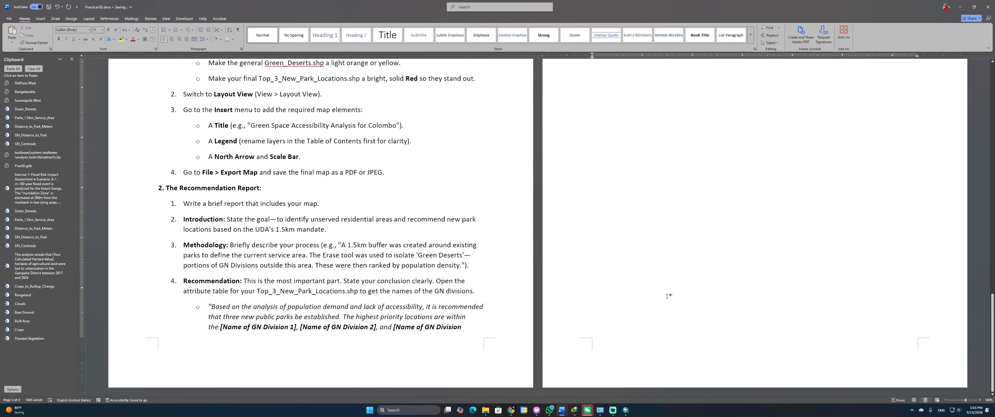
pyautogui.scroll(5, 668, 296)
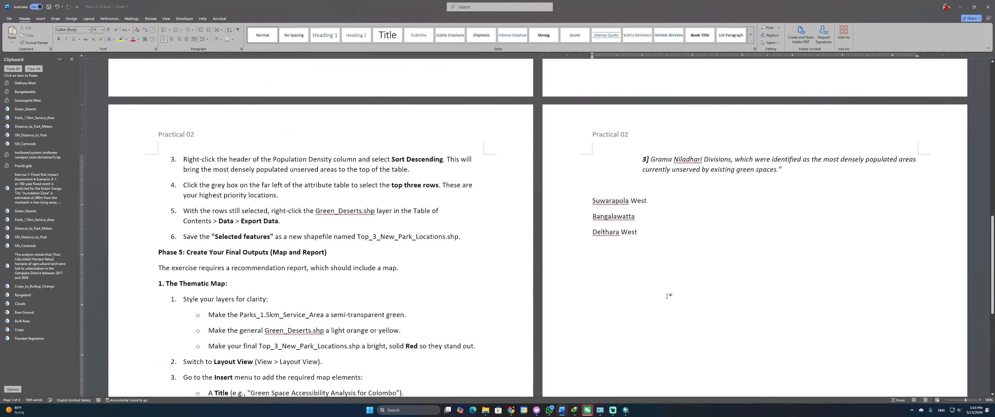
pyautogui.scroll(5, 317, 218)
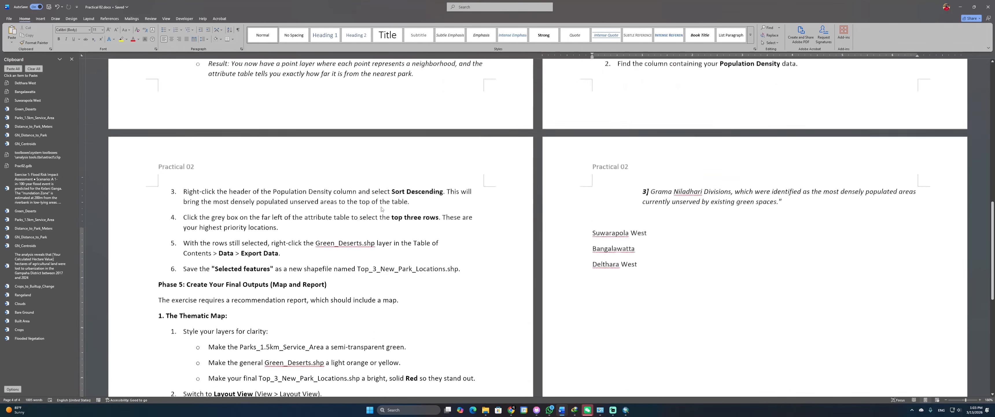
pyautogui.scroll(-2, 446, 231)
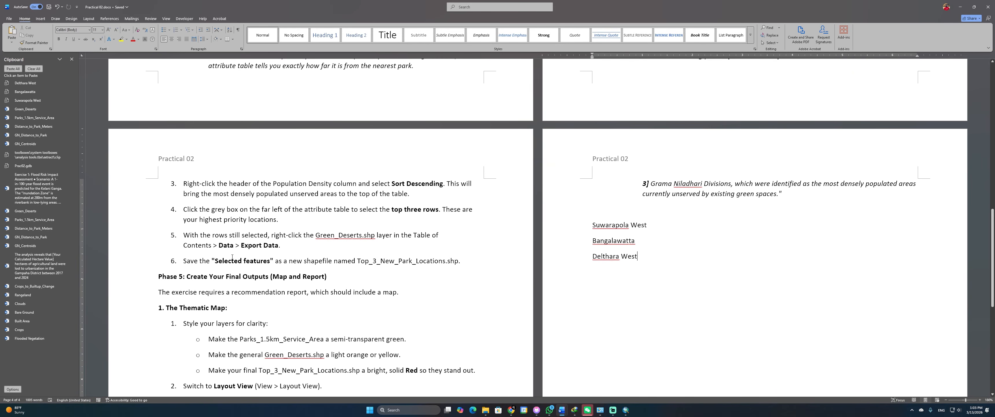
pyautogui.scroll(-8, 591, 258)
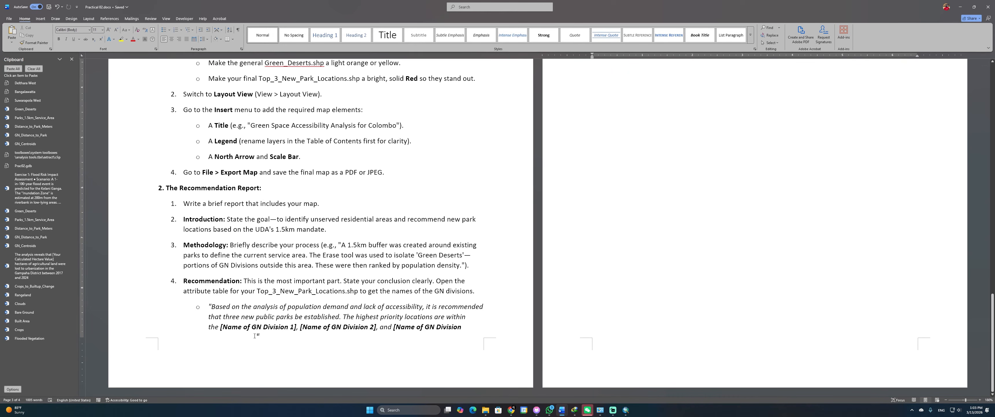
pyautogui.scroll(5, 278, 333)
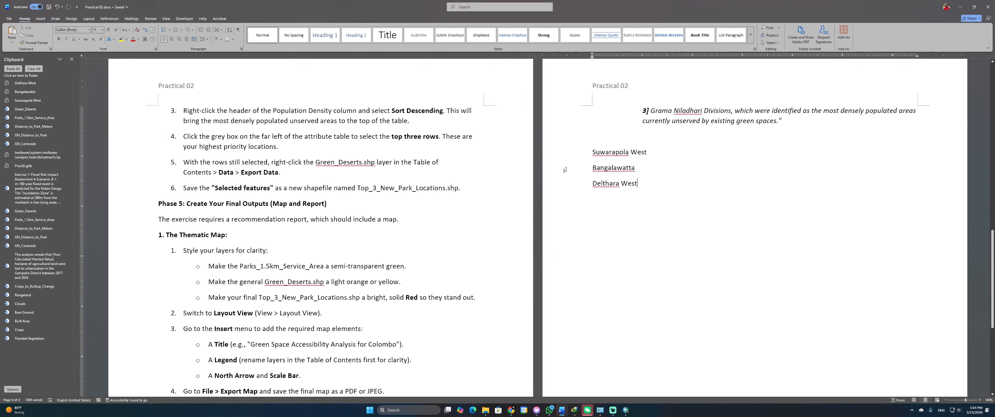
pyautogui.scroll(-3, 613, 158)
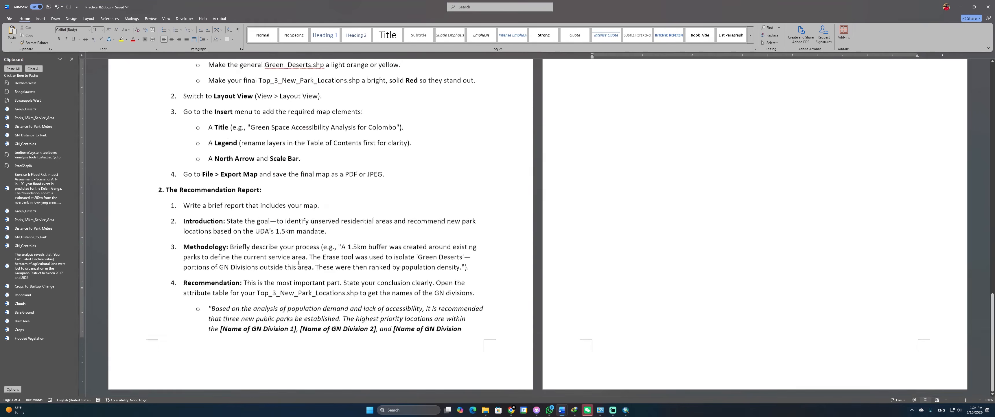
pyautogui.scroll(2, 561, 224)
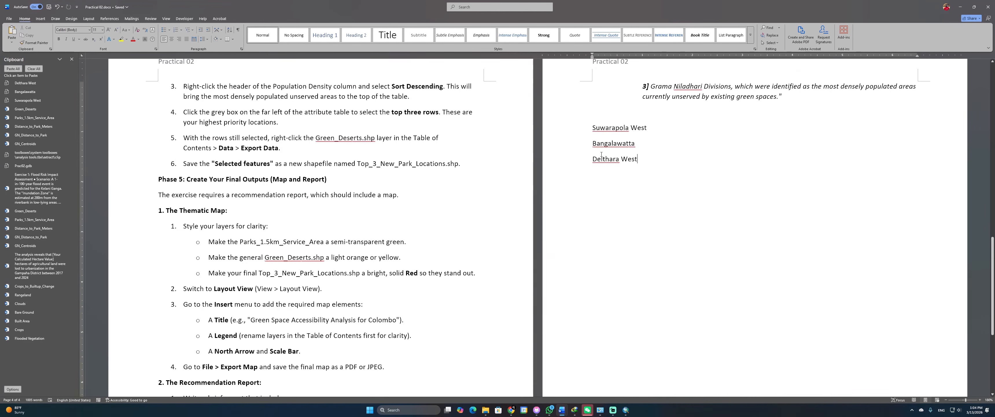
pyautogui.scroll(-6, 414, 262)
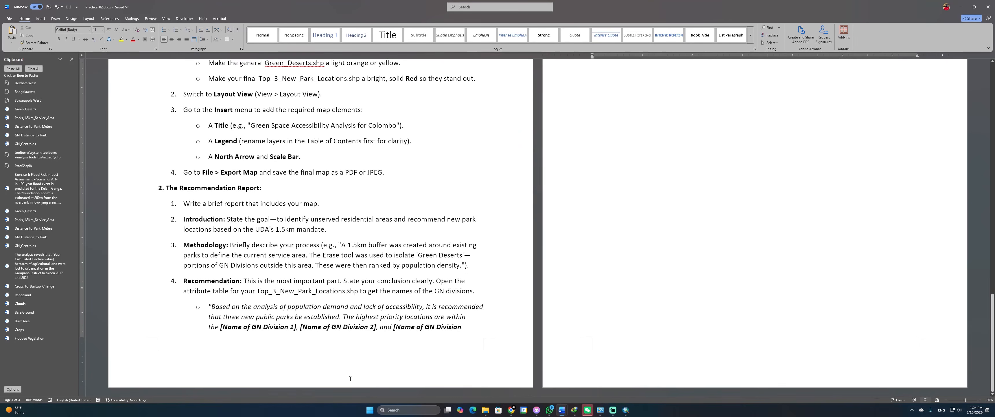
pyautogui.scroll(8, 412, 331)
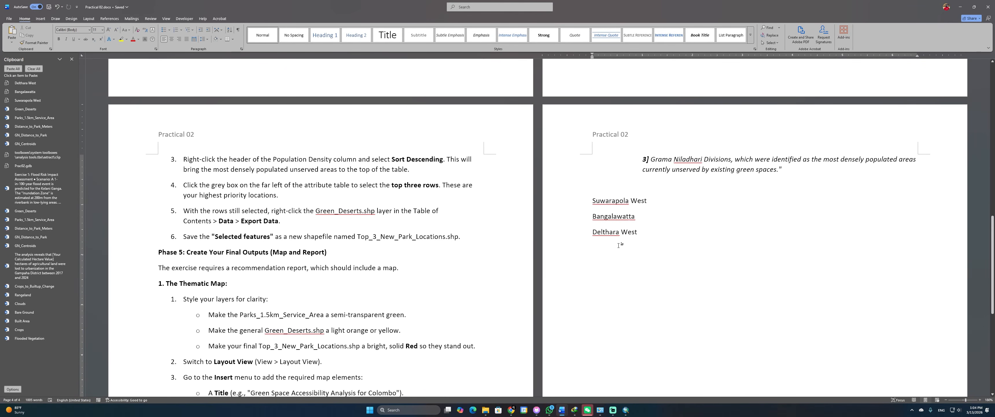
pyautogui.scroll(-7, 618, 245)
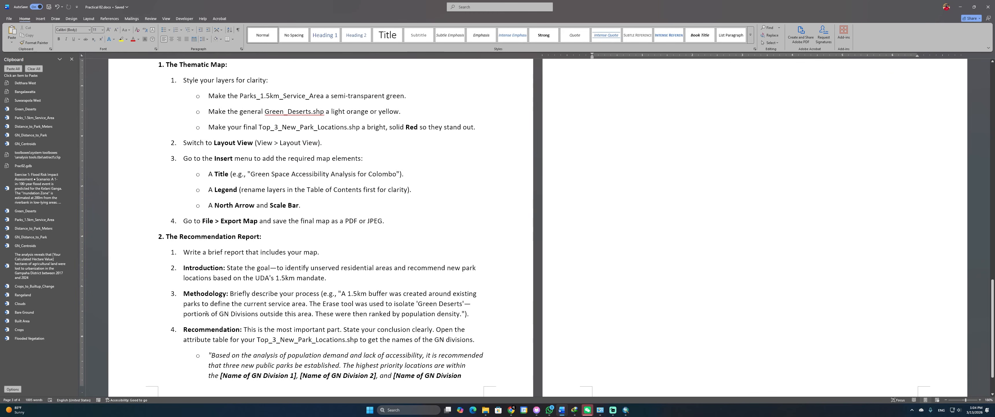
pyautogui.scroll(2, 211, 207)
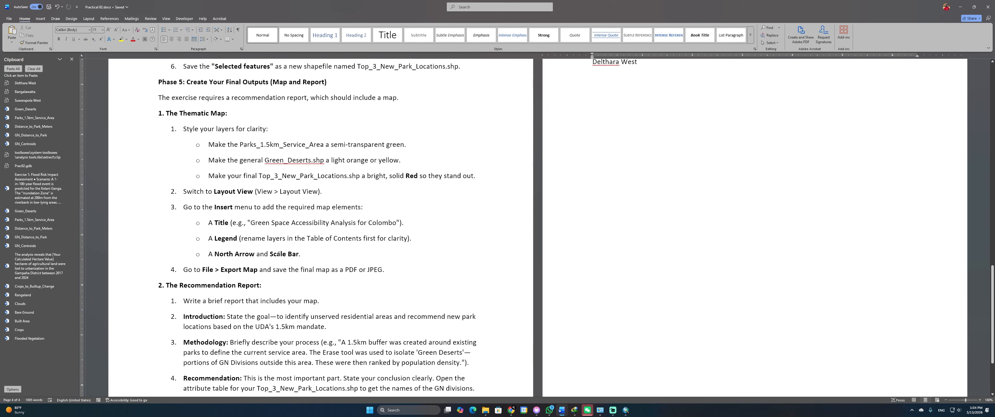
# Return to ArcMap, view the whole district, and open the symbology properties of the Green_Deserts layer
pyautogui.hotkey('alt', 'Tab')
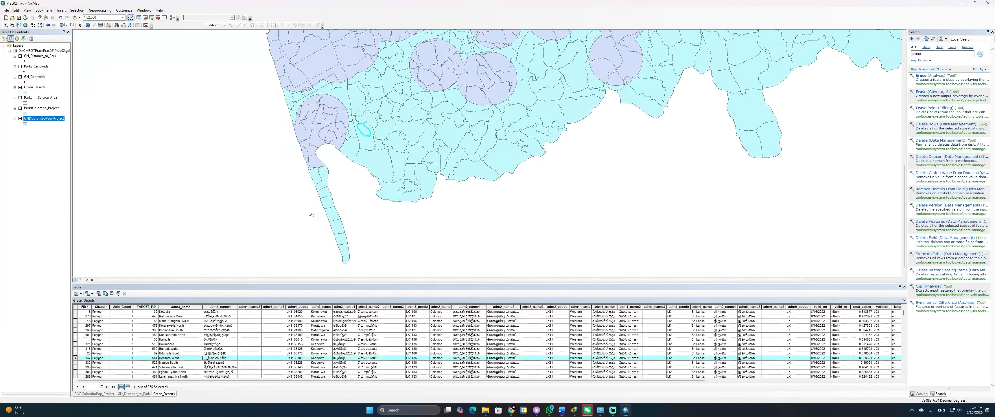
pyautogui.scroll(-4, 350, 199)
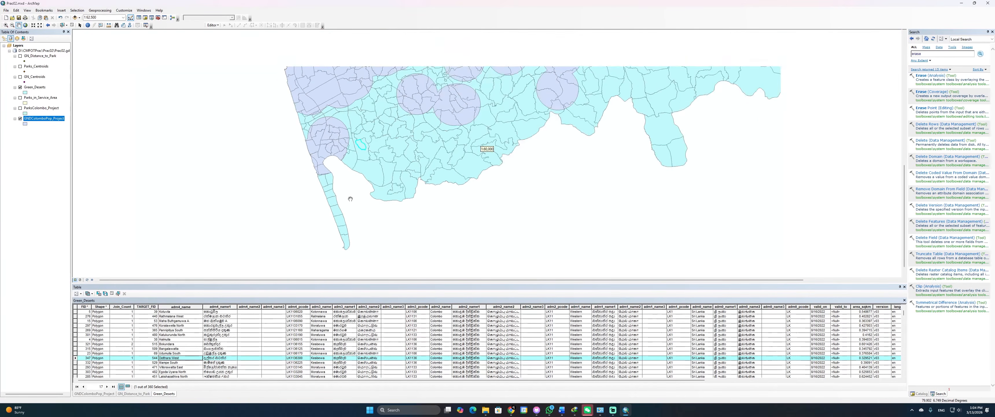
pyautogui.scroll(-2, 356, 186)
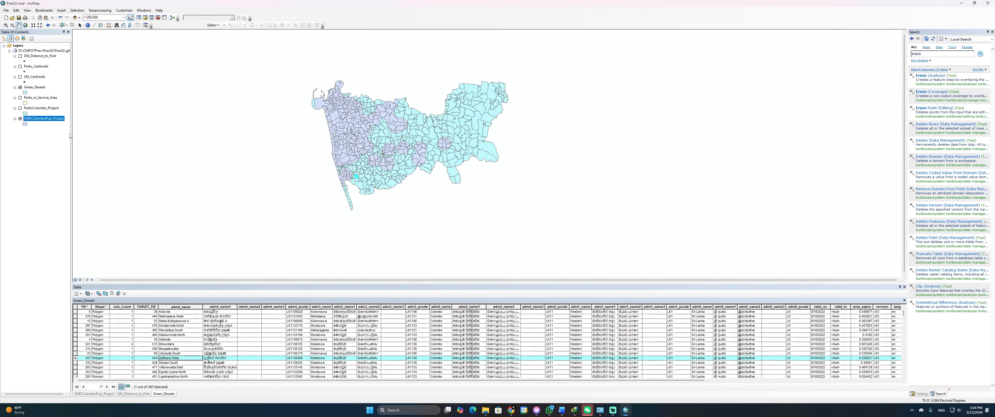
pyautogui.rightClick(38, 87)
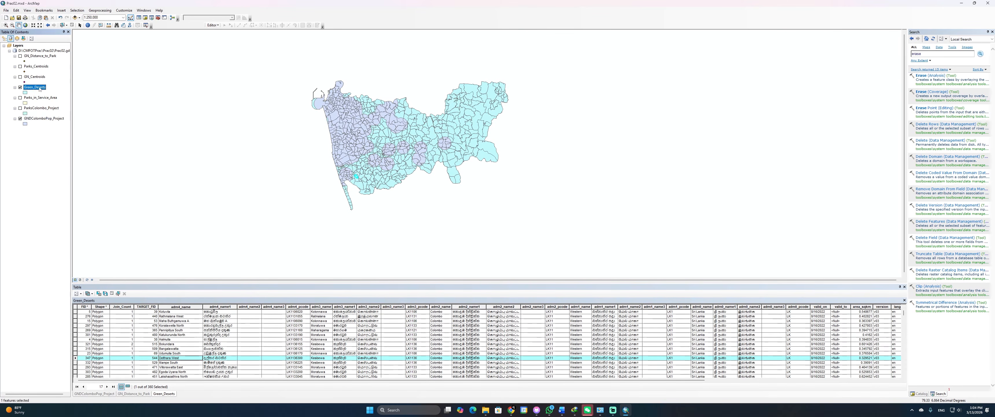
pyautogui.click(60, 207)
pyautogui.click(470, 134)
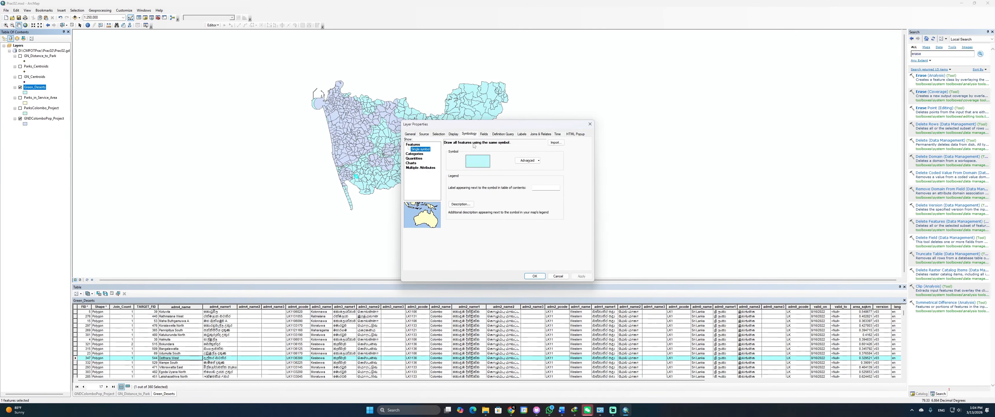
# Symbolise the Green_Deserts layer by quantities with graduated colors, using PopDensity as the value field
pyautogui.click(413, 154)
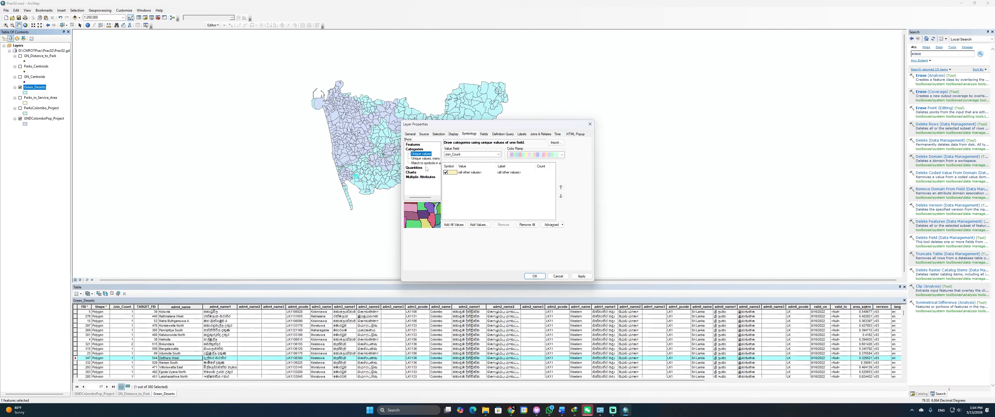
pyautogui.click(418, 167)
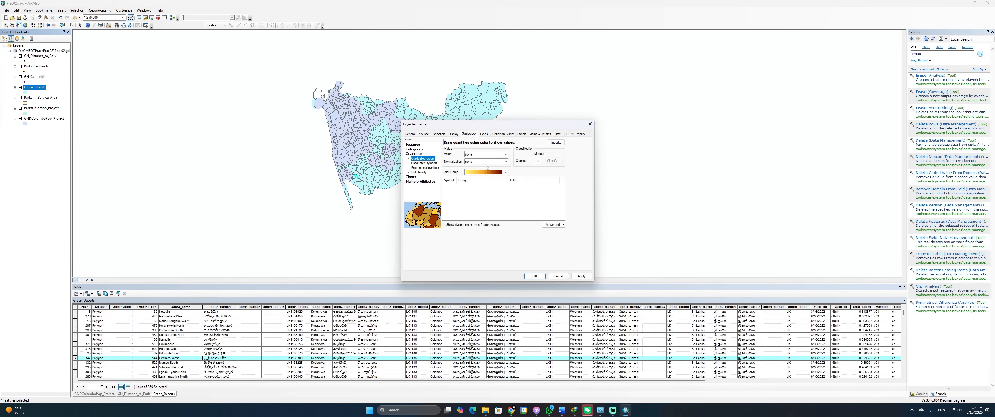
pyautogui.click(506, 155)
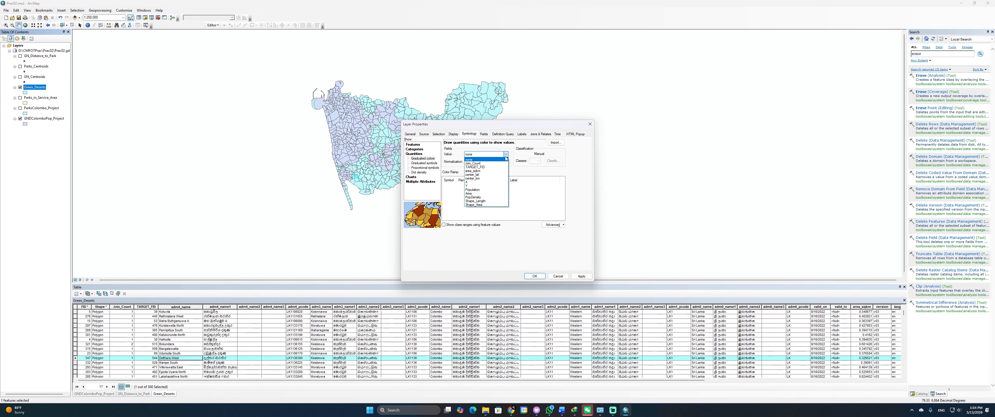
pyautogui.click(429, 166)
pyautogui.click(427, 165)
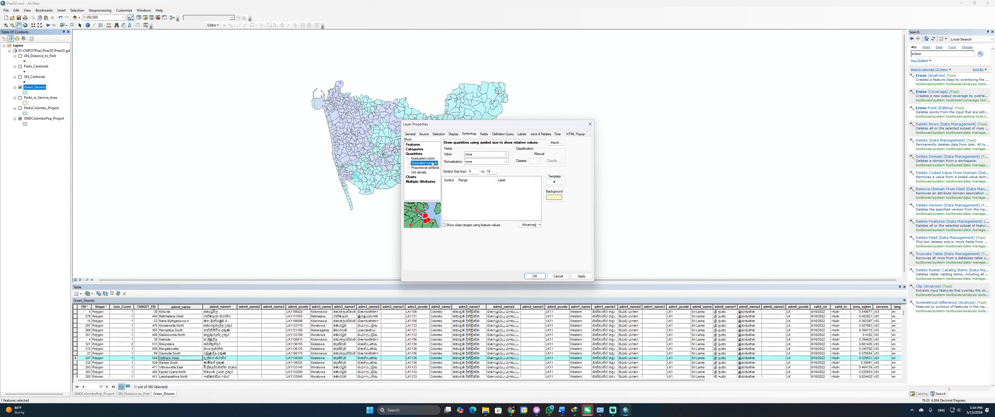
pyautogui.click(429, 159)
pyautogui.click(490, 155)
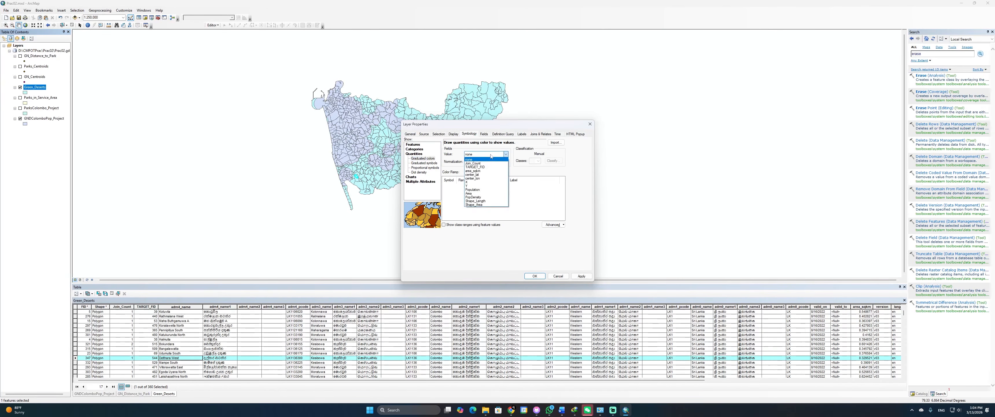
pyautogui.click(483, 197)
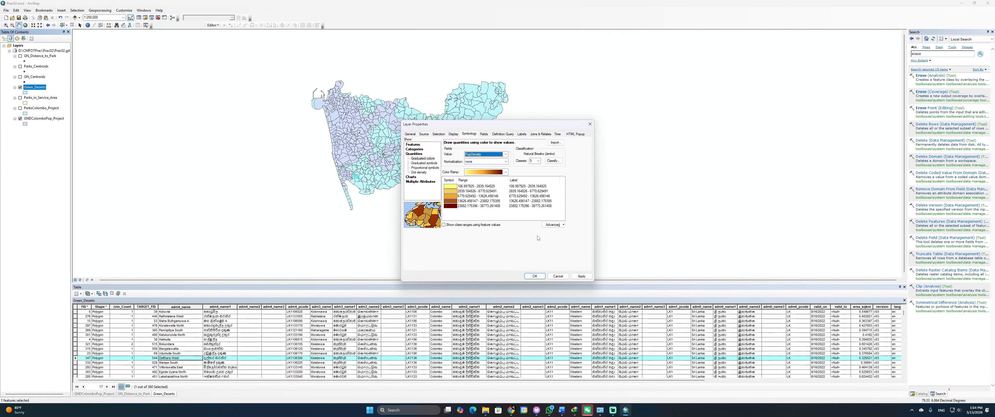
# Classify the PopDensity values into 6 classes with the Quantile method and apply the symbology to the Green_Deserts layer
pyautogui.click(551, 161)
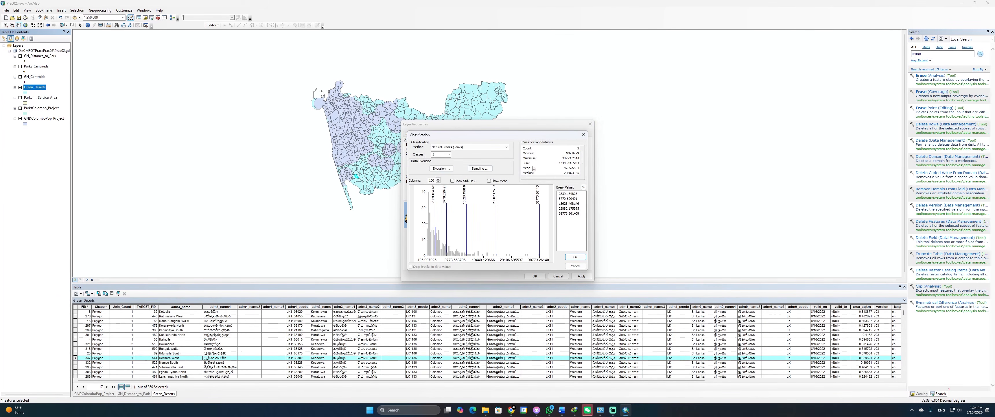
pyautogui.click(448, 154)
pyautogui.click(445, 172)
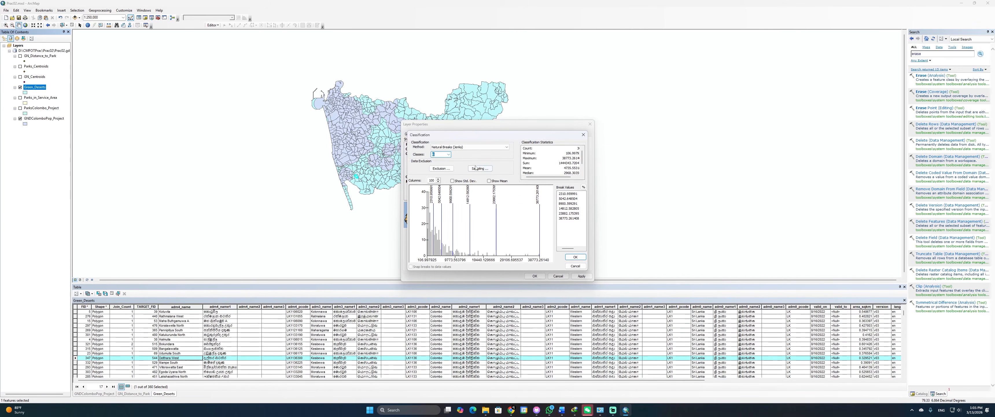
pyautogui.click(462, 147)
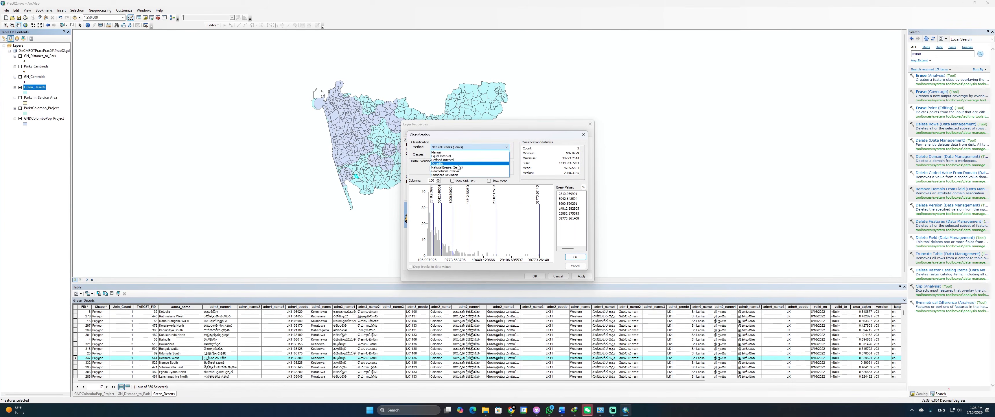
pyautogui.click(459, 163)
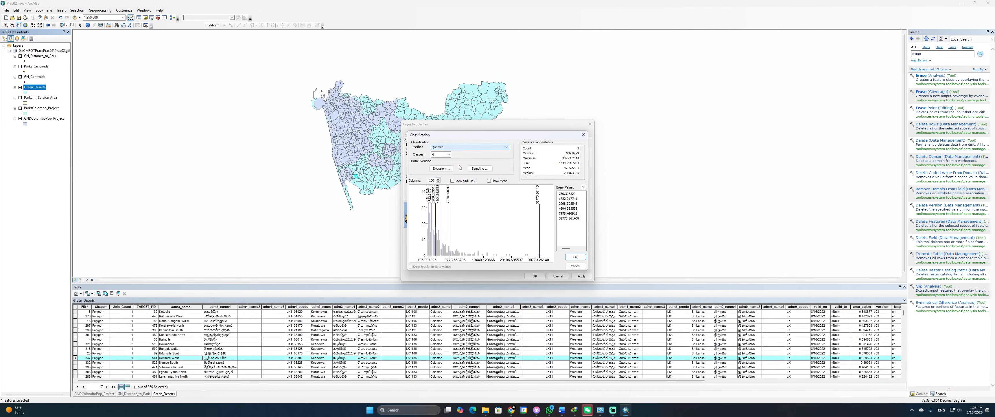
pyautogui.click(575, 257)
pyautogui.click(580, 277)
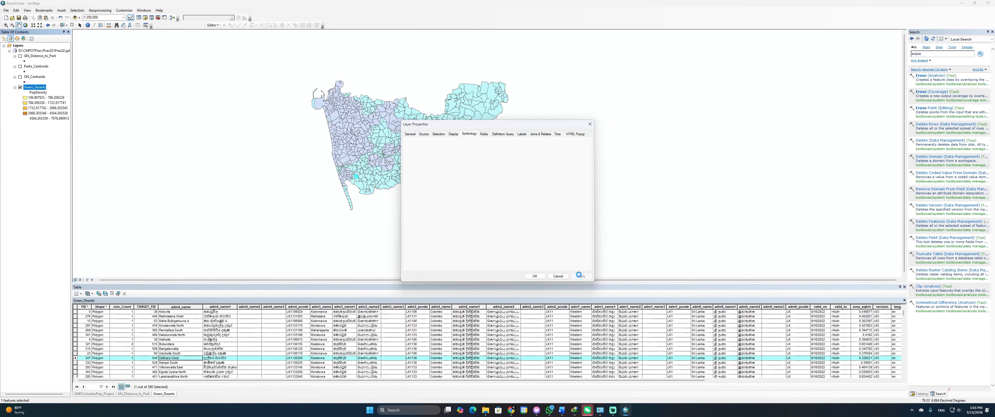
pyautogui.moveTo(497, 129); pyautogui.dragTo(582, 87)
pyautogui.click(618, 233)
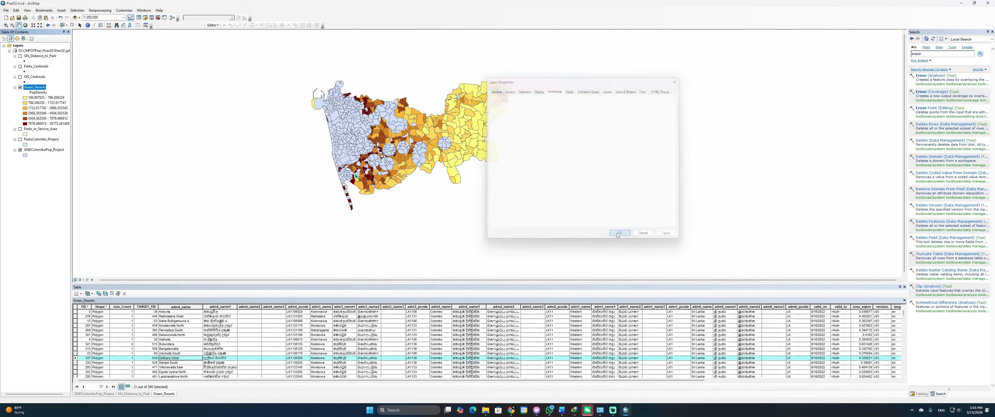
# Examine the classified Green_Deserts map up close, comparing population density classes across the district and around the park service areas
pyautogui.scroll(2, 489, 123)
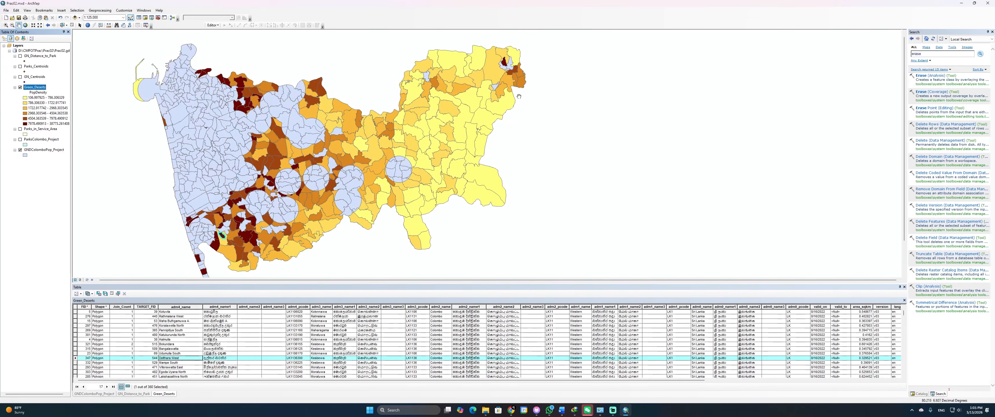
pyautogui.scroll(1, 491, 91)
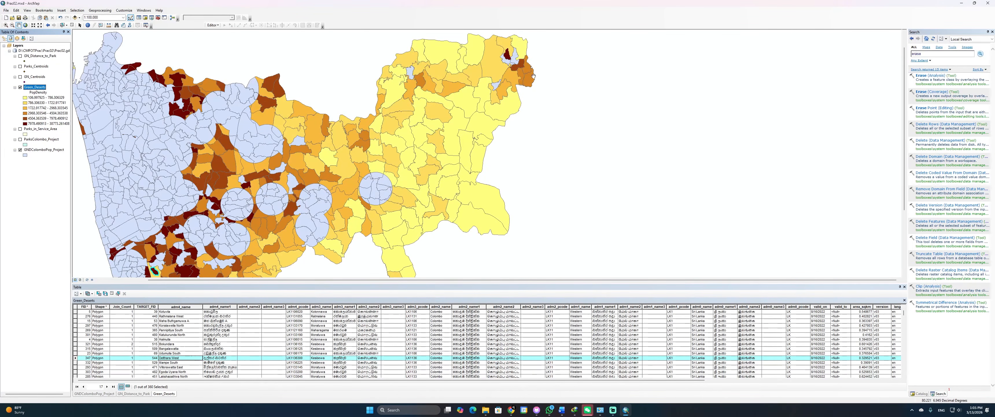
pyautogui.moveTo(526, 79); pyautogui.dragTo(557, 71)
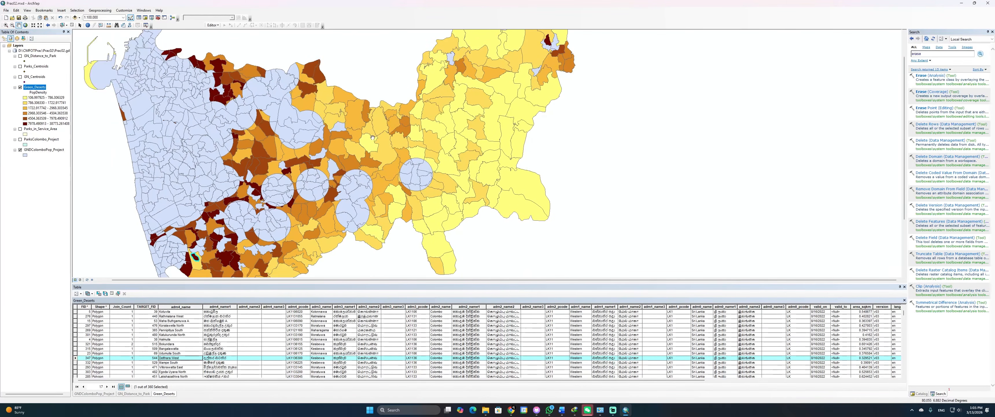
pyautogui.moveTo(372, 137); pyautogui.dragTo(497, 124)
pyautogui.moveTo(430, 222); pyautogui.dragTo(457, 189)
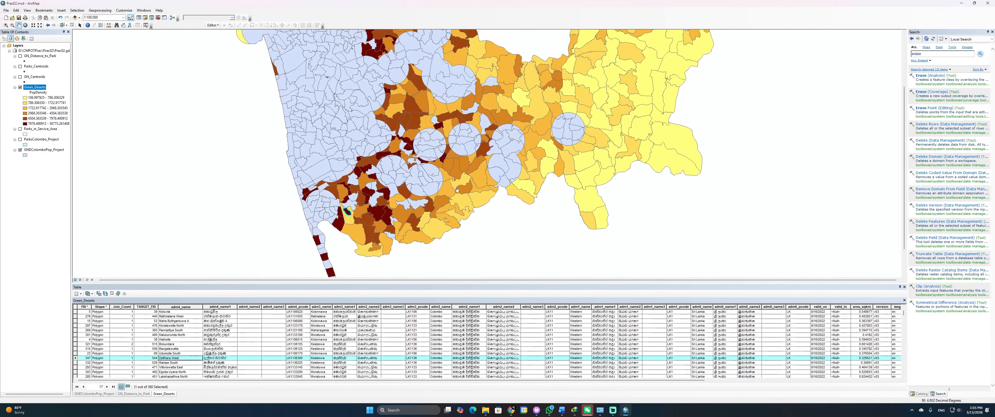
pyautogui.moveTo(425, 135); pyautogui.dragTo(364, 139)
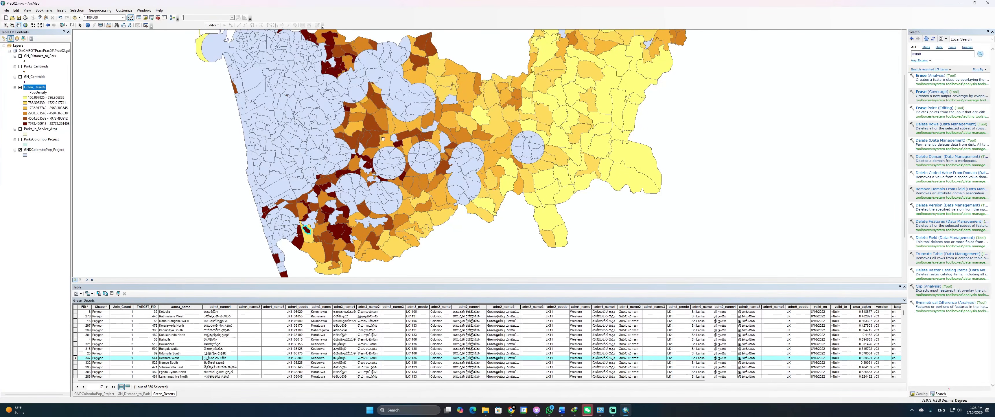
pyautogui.moveTo(364, 136); pyautogui.dragTo(364, 120)
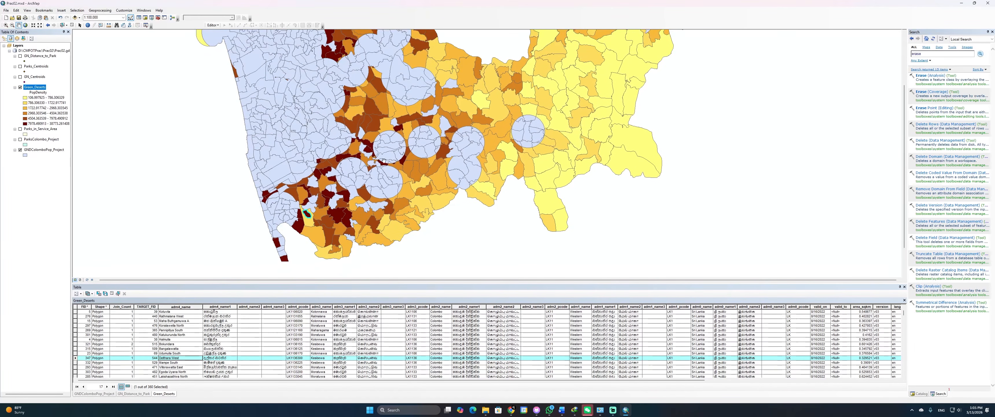
pyautogui.moveTo(419, 150); pyautogui.dragTo(435, 179)
pyautogui.scroll(-2, 435, 179)
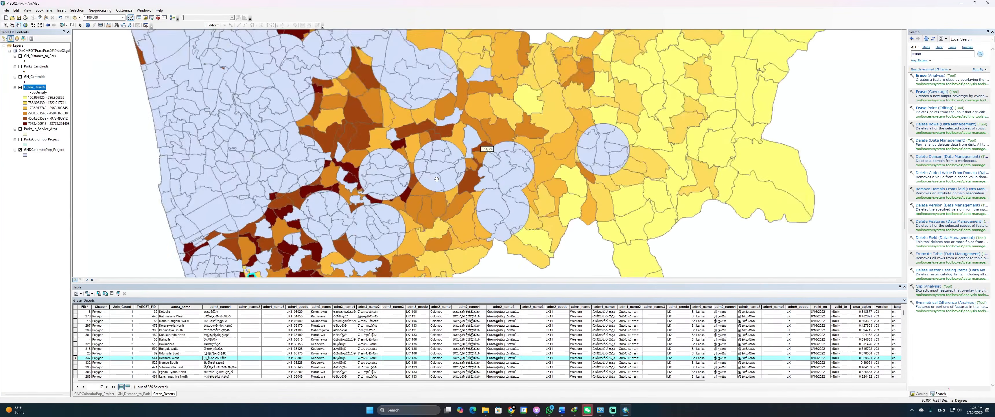
pyautogui.scroll(5, 435, 179)
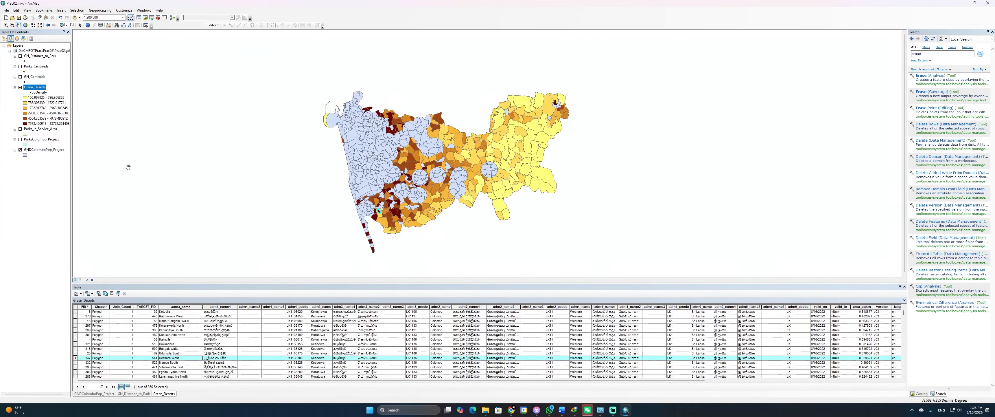
# Change the GNDColomboPop_Project layer's symbol to the preset Green fill
pyautogui.click(21, 129)
pyautogui.click(20, 130)
pyautogui.click(26, 155)
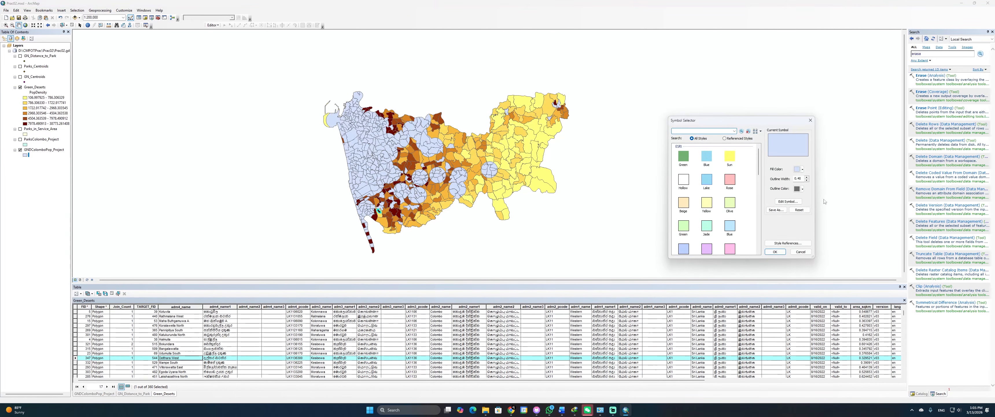
pyautogui.click(686, 159)
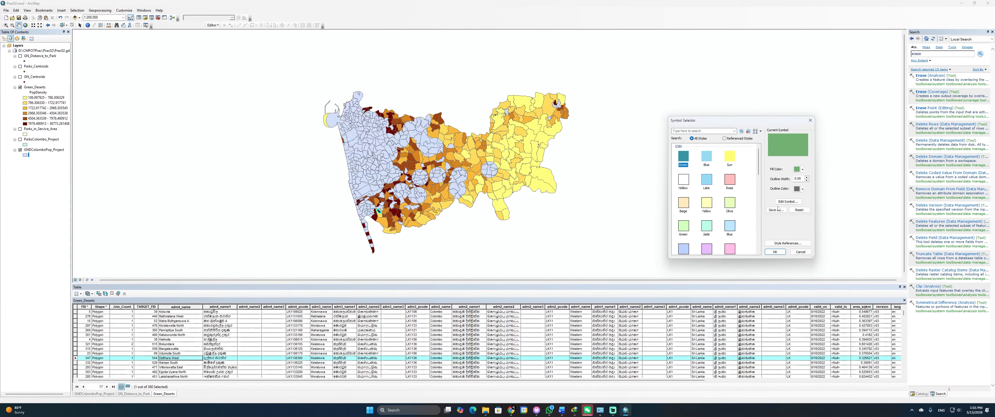
pyautogui.click(775, 251)
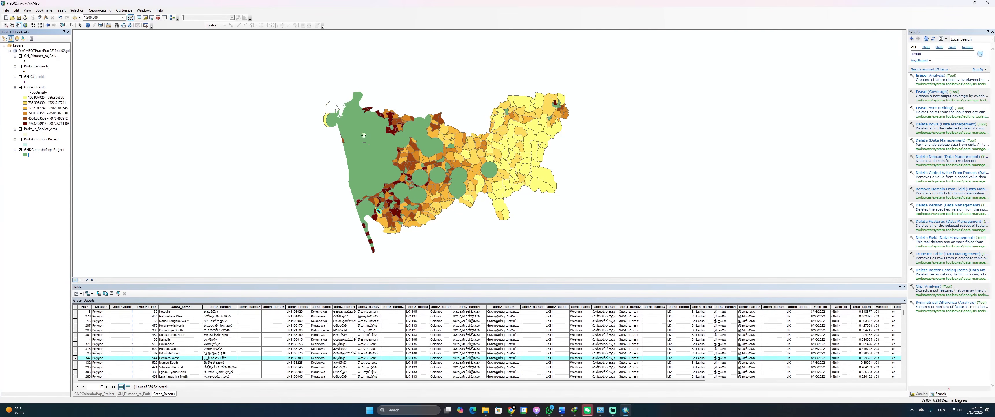
# Look over the recoloured map, check the thematic map styling instructions in the Word practical, and return to ArcMap
pyautogui.moveTo(447, 175); pyautogui.dragTo(468, 156)
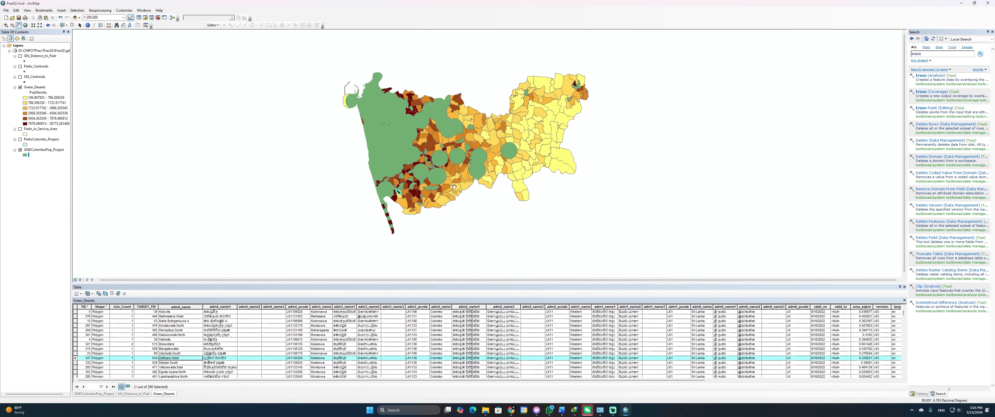
pyautogui.moveTo(473, 182); pyautogui.dragTo(478, 195)
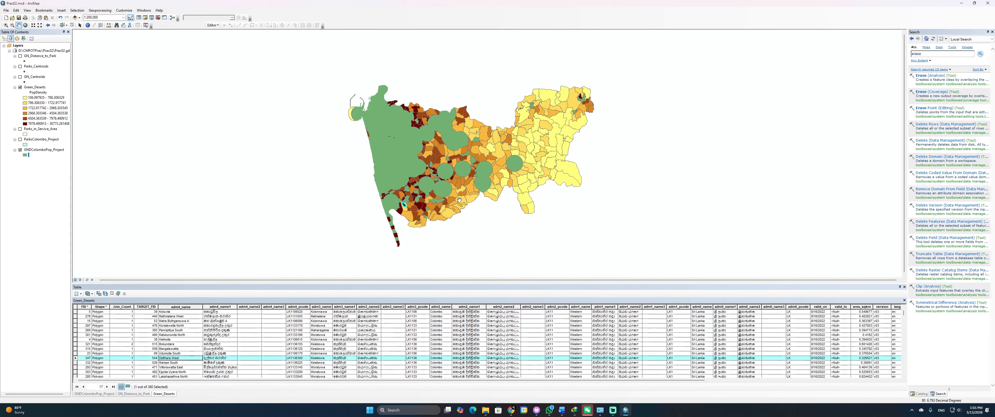
pyautogui.hotkey('alt', 'Tab')
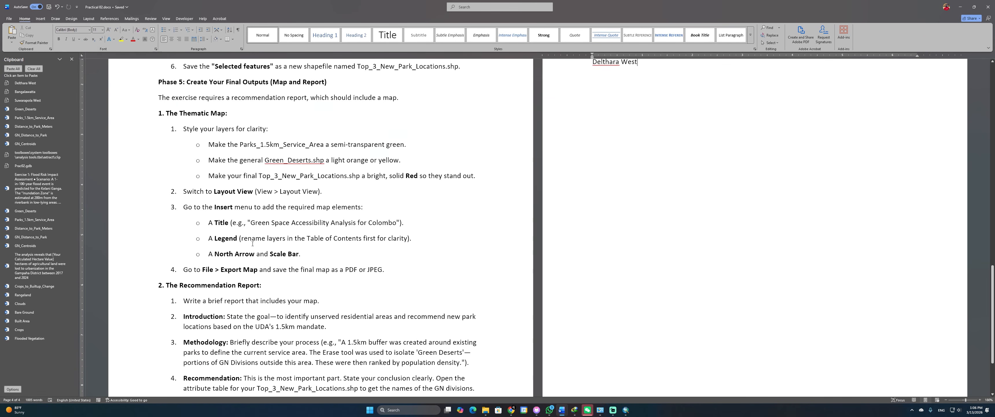
pyautogui.hotkey('alt', 'Tab')
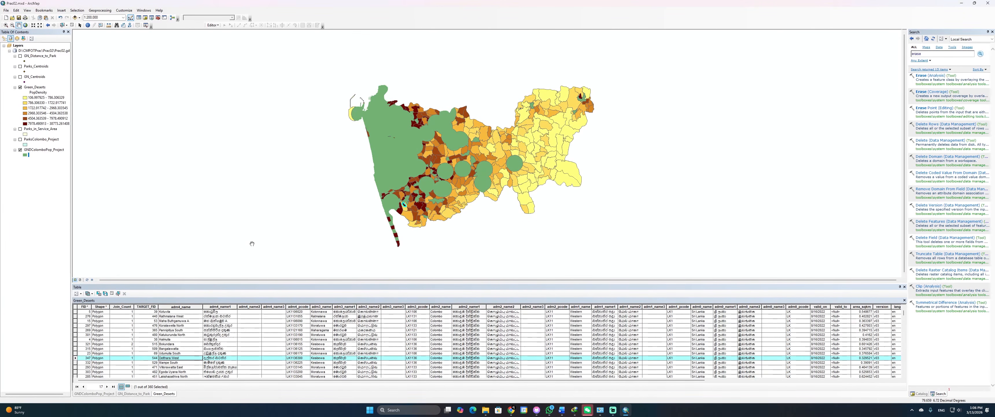